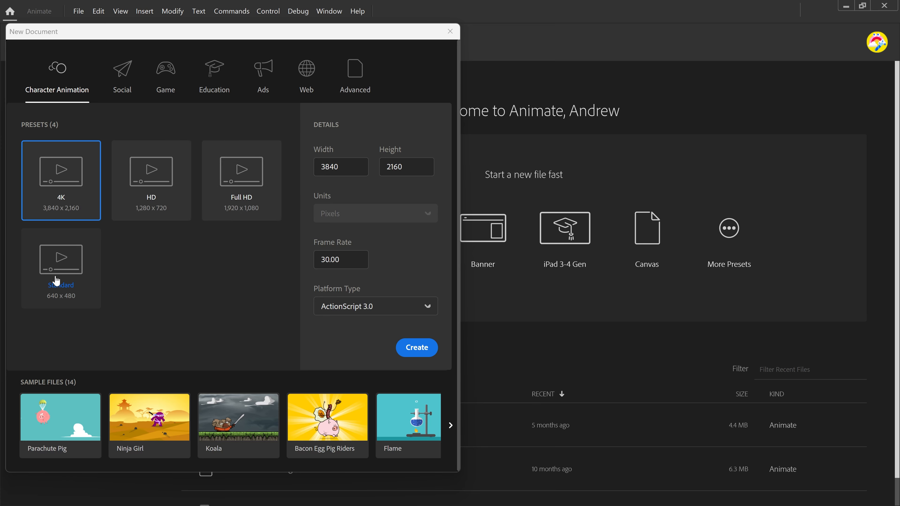
# - Create a 4K character animation document, 3840 x 2160 pixels at 30 fps, with the ActionScript 3.0 platform
pyautogui.click(402, 351)
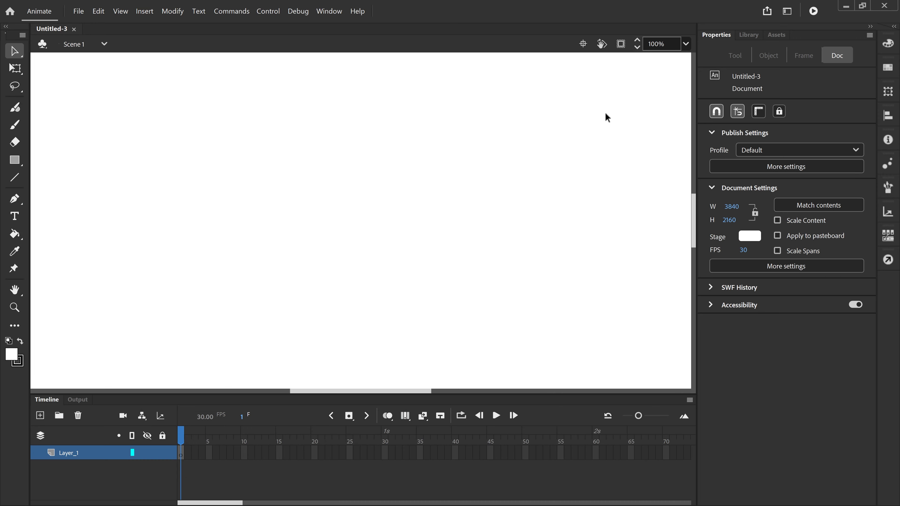
pyautogui.click(687, 45)
pyautogui.click(697, 59)
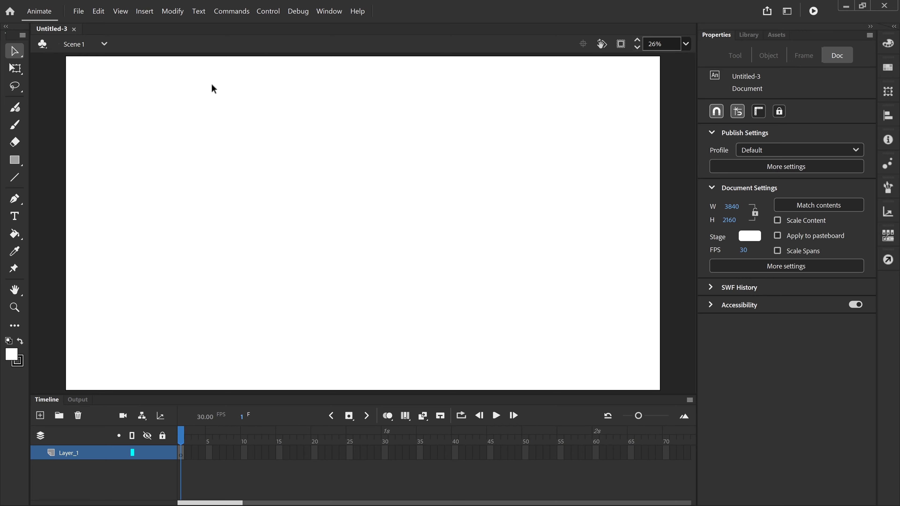
# - Import batman-animated.gif onto the stage and scale it up proportionally to about 1930 x 2156 pixels, filling the stage height
pyautogui.click(78, 14)
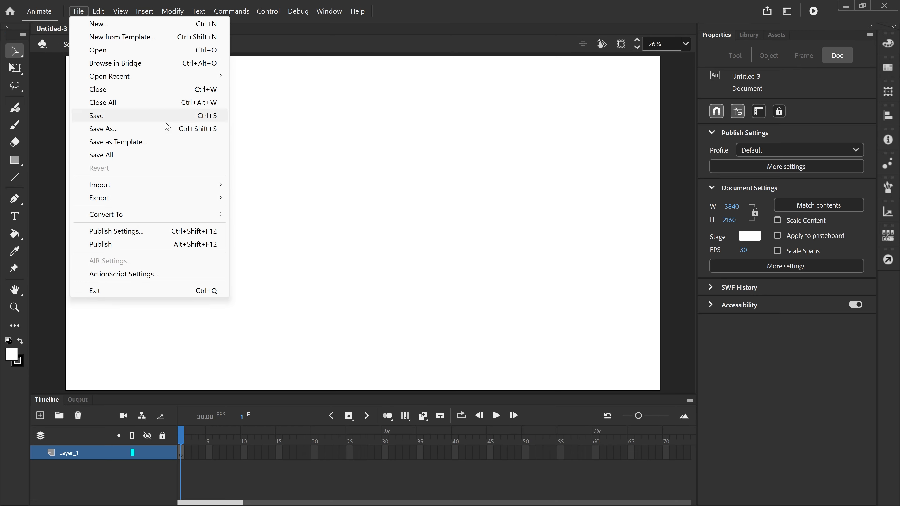
pyautogui.moveTo(166, 187)
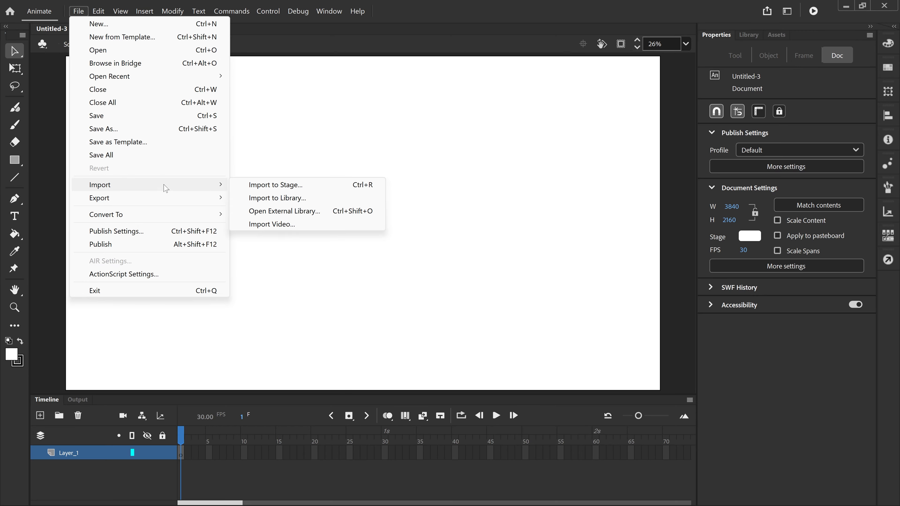
pyautogui.click(317, 188)
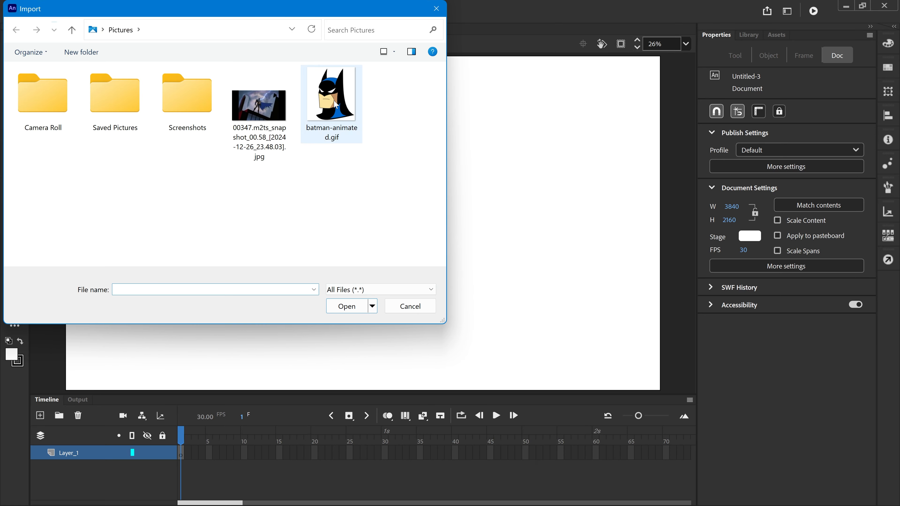
pyautogui.doubleClick(336, 105)
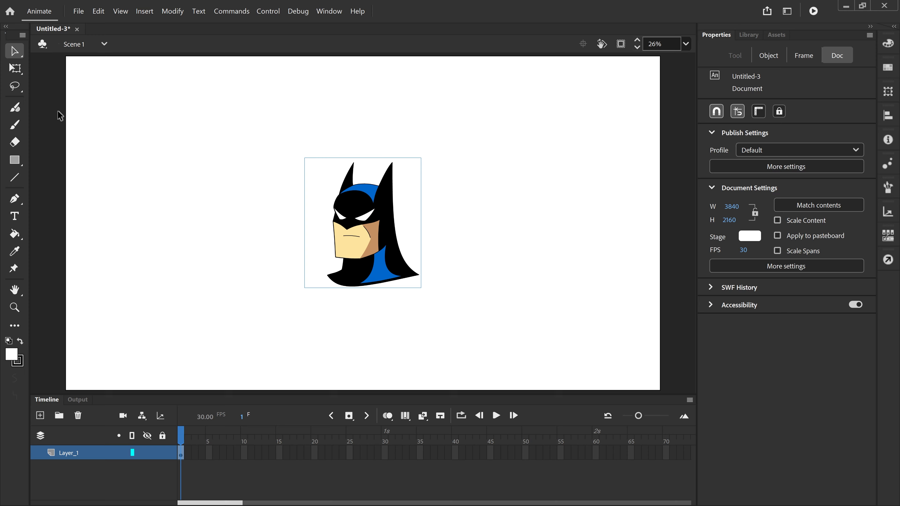
pyautogui.click(17, 73)
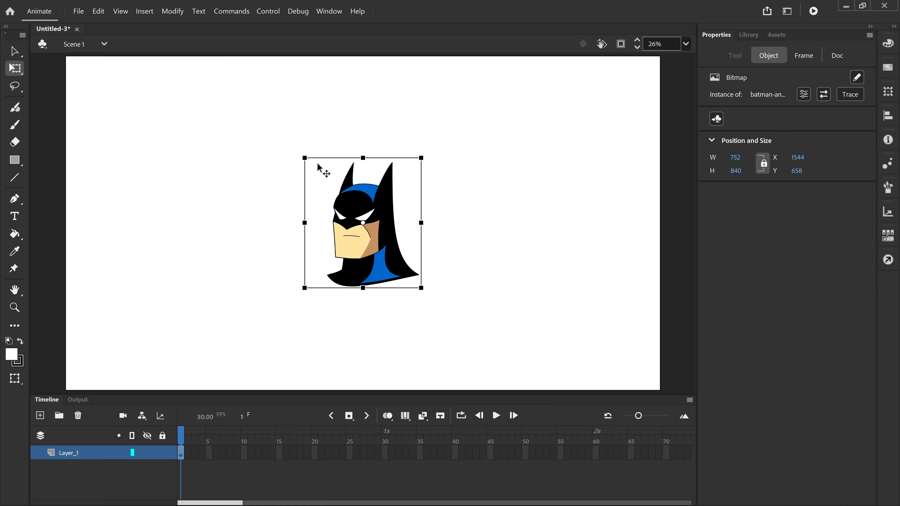
pyautogui.moveTo(301, 155); pyautogui.dragTo(181, 54)
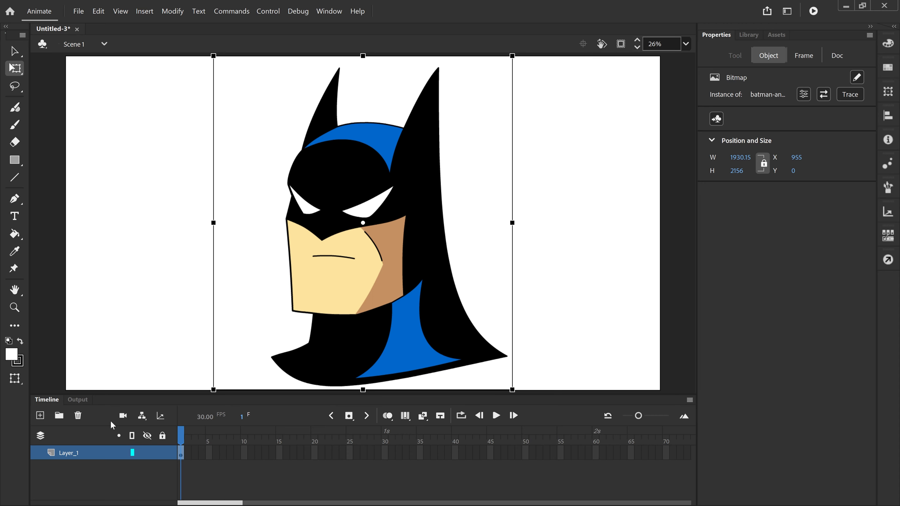
# - Rename the layer holding the imported bitmap as Image
pyautogui.doubleClick(67, 452)
pyautogui.write('Image')
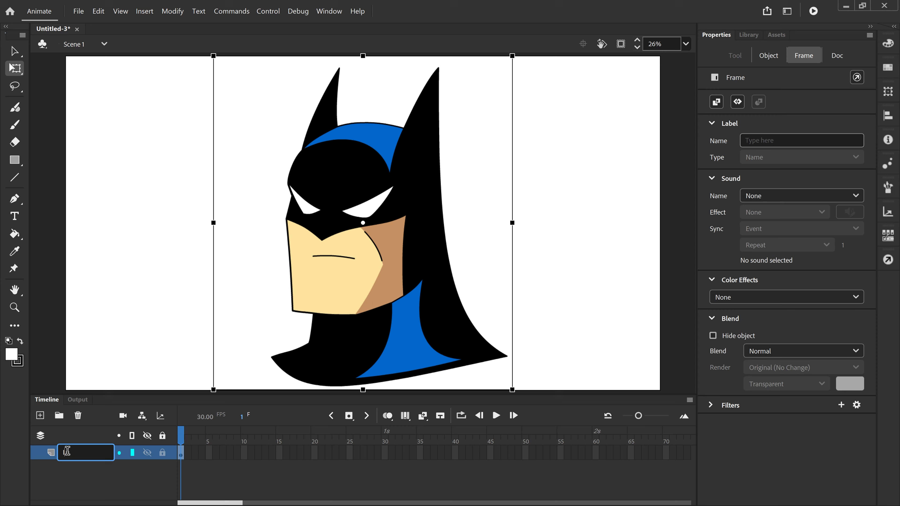
pyautogui.press('Return')
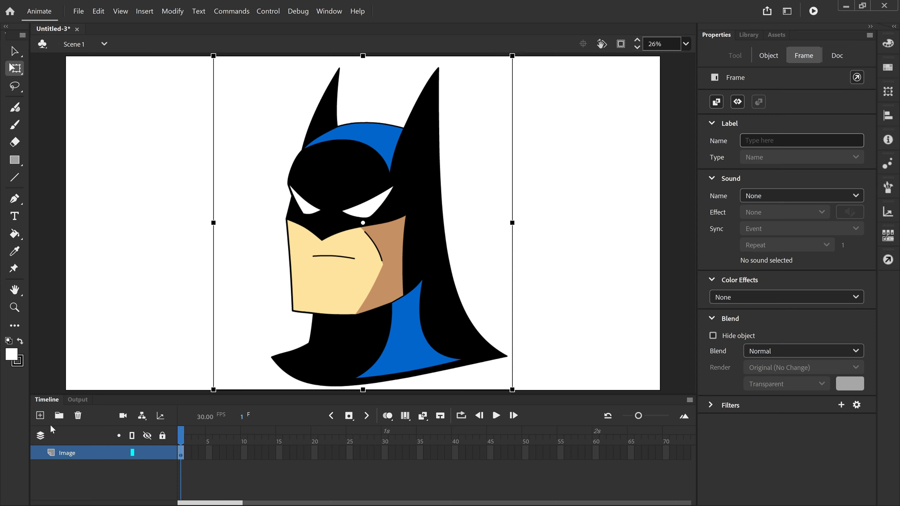
# - Add a new layer above the Image layer and name it Drawing
pyautogui.click(40, 417)
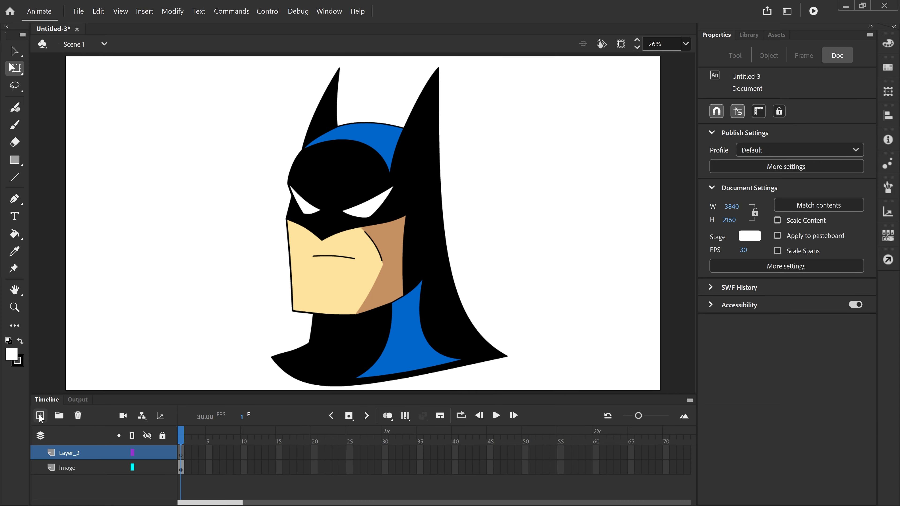
pyautogui.doubleClick(71, 451)
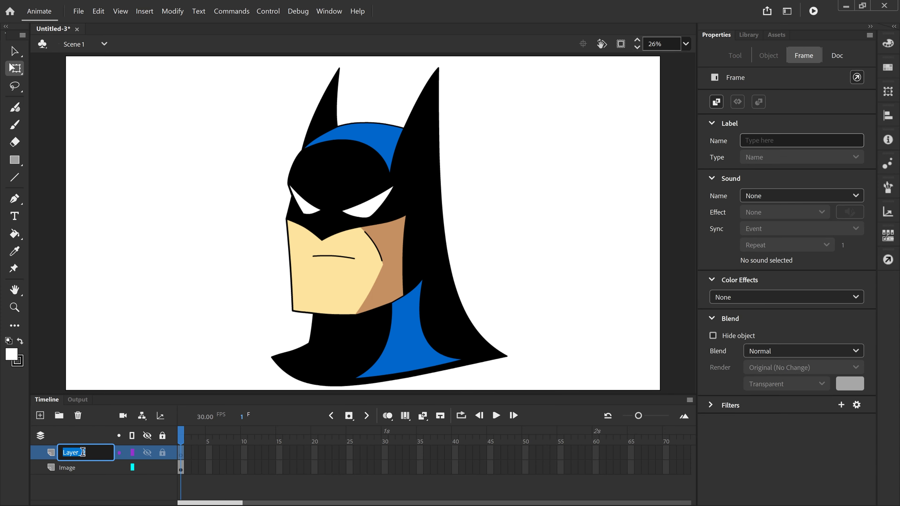
pyautogui.write('Drawing')
pyautogui.press('Return')
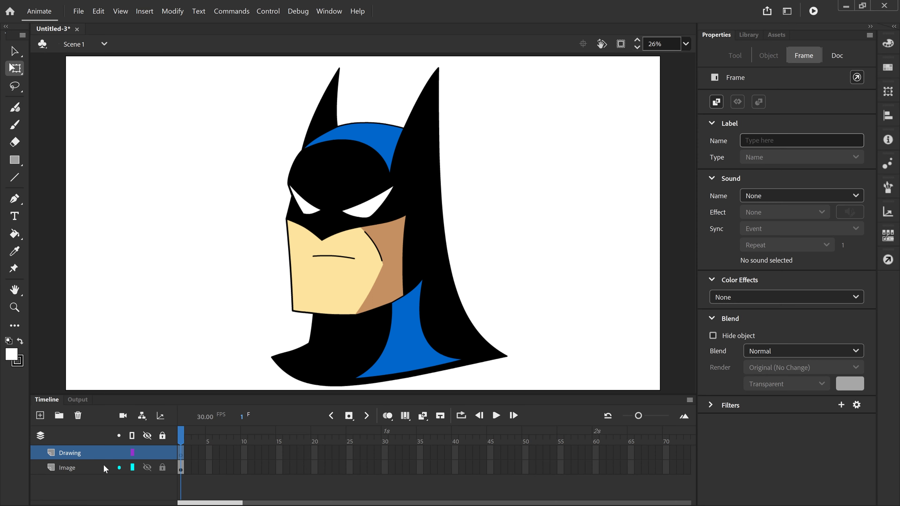
# - Set the Image layer's visibility to 30% opacity in its layer properties
pyautogui.rightClick(86, 472)
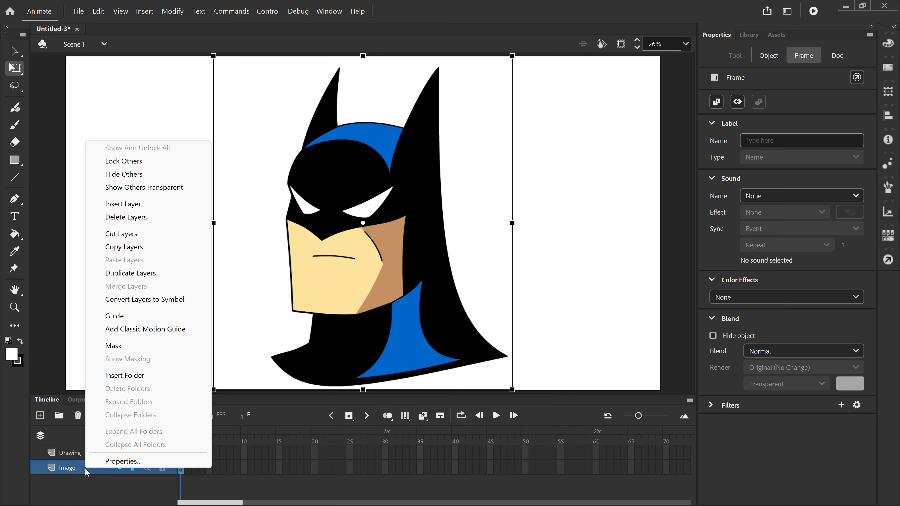
pyautogui.click(110, 462)
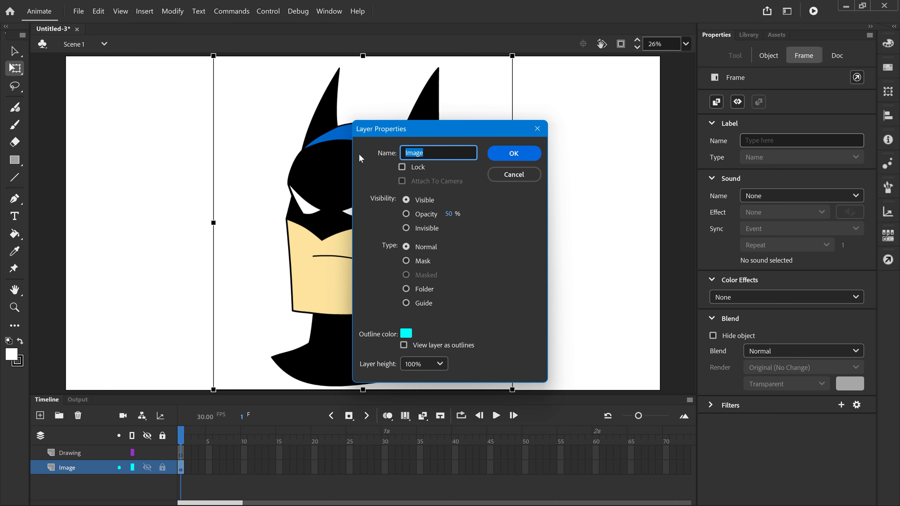
pyautogui.click(450, 215)
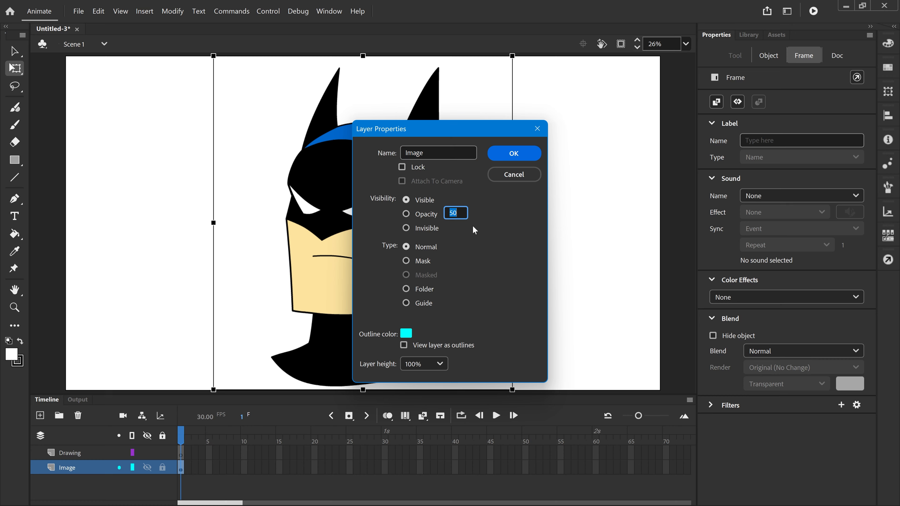
pyautogui.write('30')
pyautogui.click(514, 154)
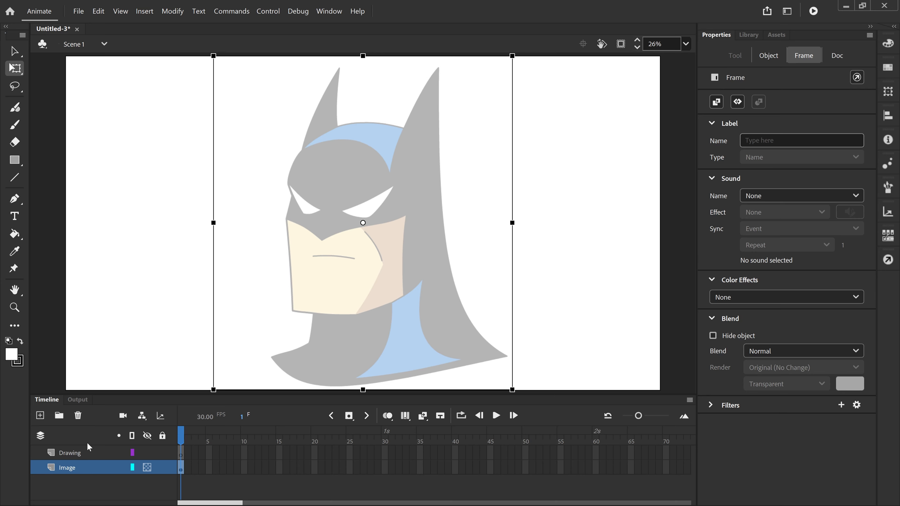
# - On the Drawing layer, trace the left ear's outer edge, the forehead and the exposed lower face with connected straight lines
pyautogui.click(88, 453)
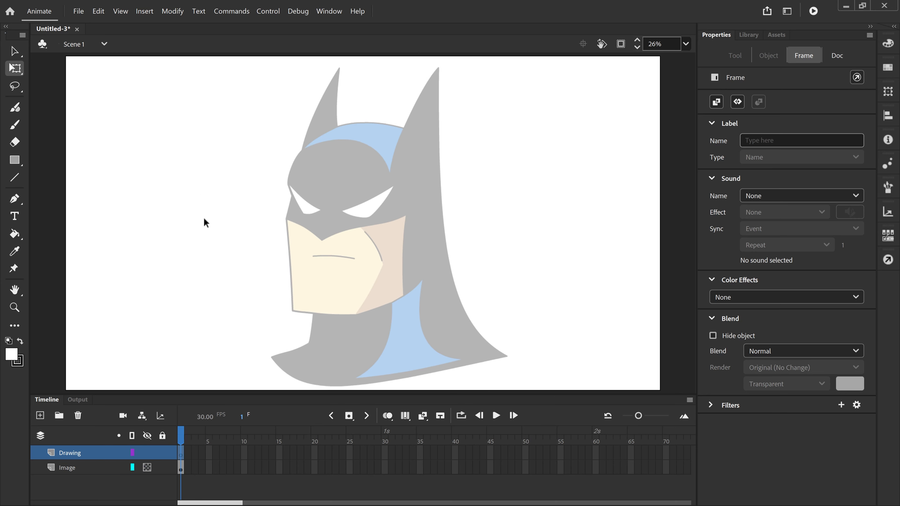
pyautogui.click(14, 179)
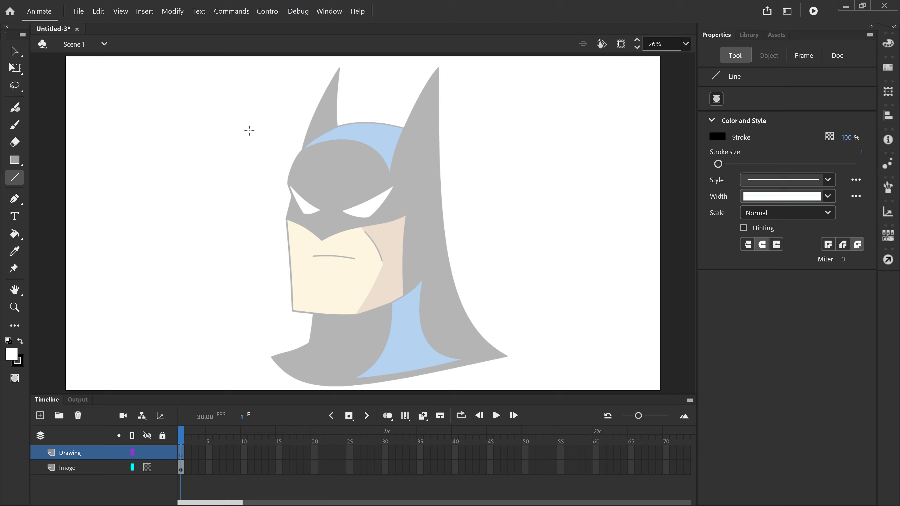
pyautogui.moveTo(339, 66); pyautogui.dragTo(303, 149)
pyautogui.moveTo(303, 149)
pyautogui.mouseDown()
pyautogui.moveTo(288, 183)
pyautogui.moveTo(292, 311)
pyautogui.moveTo(396, 310)
pyautogui.moveTo(404, 217)
pyautogui.moveTo(321, 240)
pyautogui.moveTo(287, 220)
pyautogui.mouseUp()
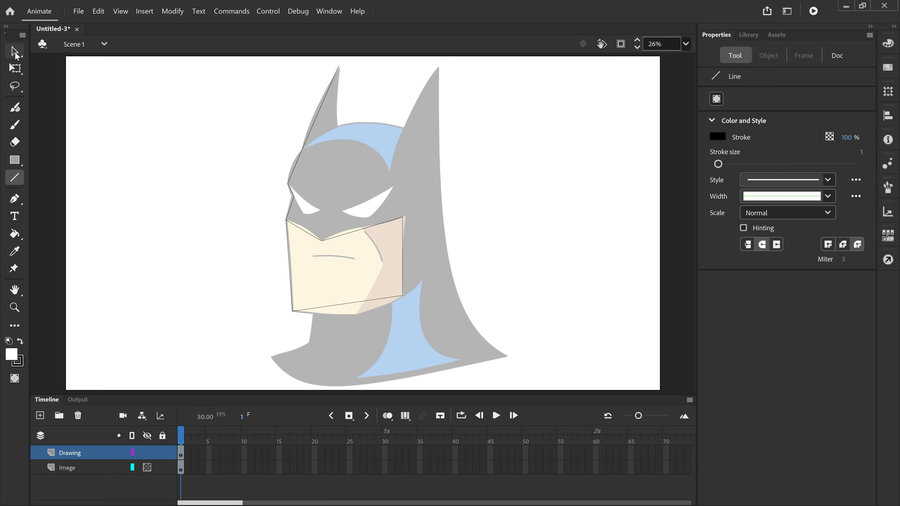
# - Bend the straight lines along the ear, mask edge, jaw and cheek into curves that follow the reference image
pyautogui.click(14, 52)
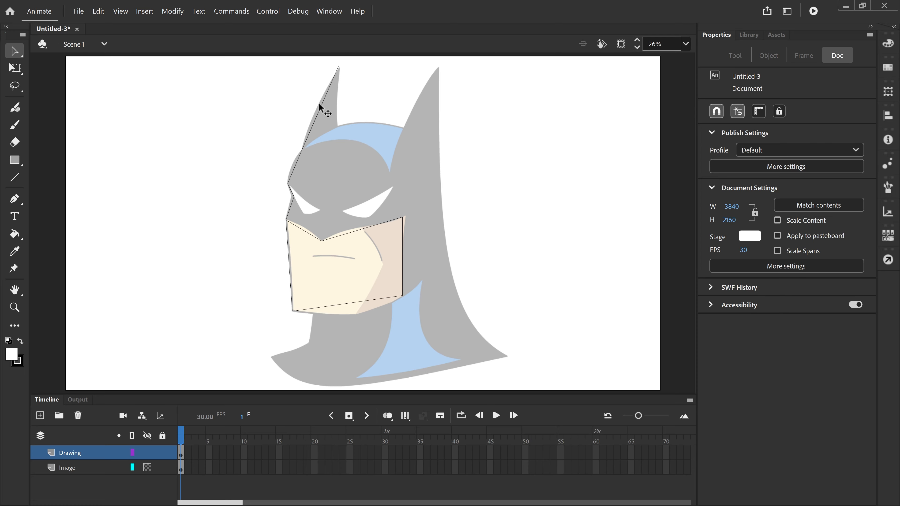
pyautogui.moveTo(321, 103); pyautogui.dragTo(313, 110)
pyautogui.moveTo(290, 193); pyautogui.dragTo(289, 194)
pyautogui.moveTo(289, 254); pyautogui.dragTo(293, 260)
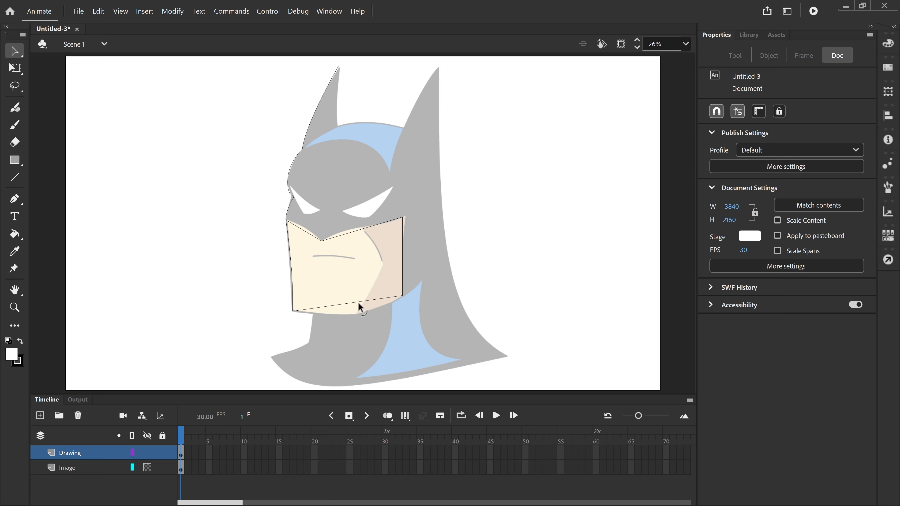
pyautogui.moveTo(358, 302); pyautogui.dragTo(369, 313)
pyautogui.moveTo(403, 257); pyautogui.dragTo(401, 260)
pyautogui.moveTo(359, 229); pyautogui.dragTo(359, 225)
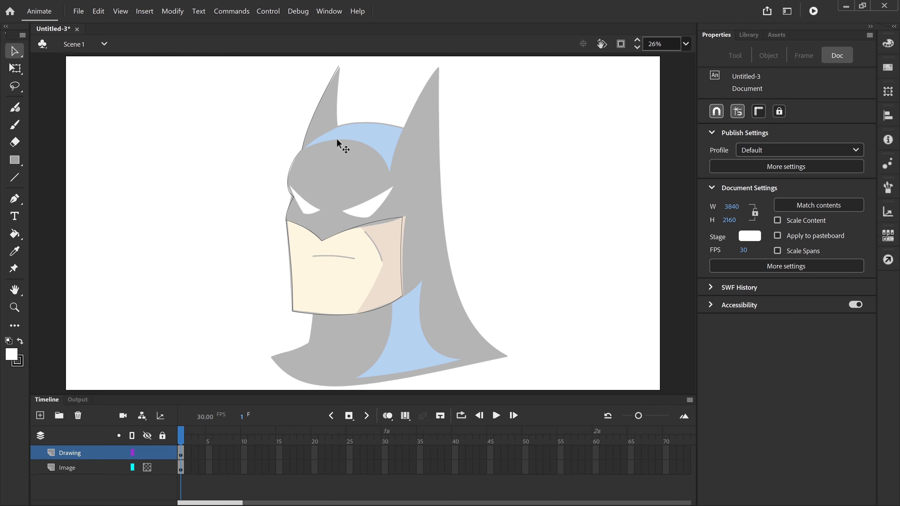
# - Select the whole connected outline and slightly increase its stroke size
pyautogui.doubleClick(319, 101)
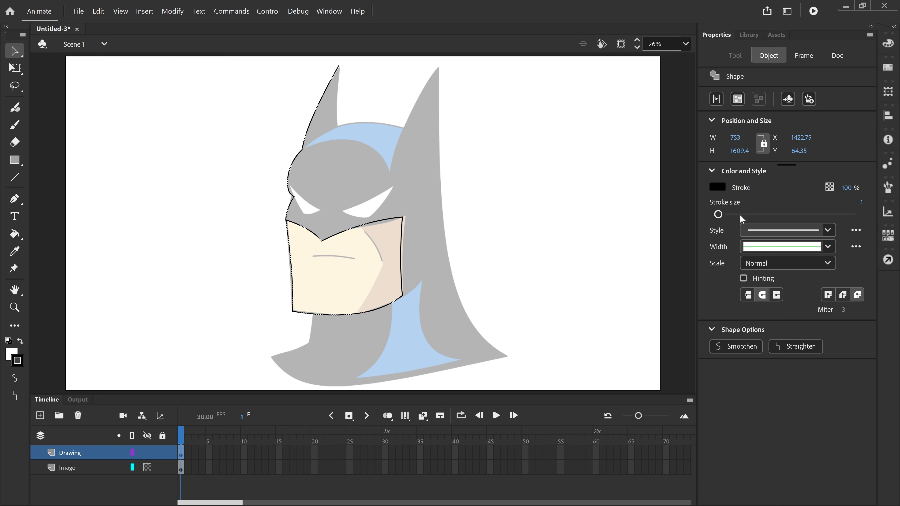
pyautogui.moveTo(721, 214); pyautogui.dragTo(722, 214)
pyautogui.click(723, 214)
pyautogui.click(564, 209)
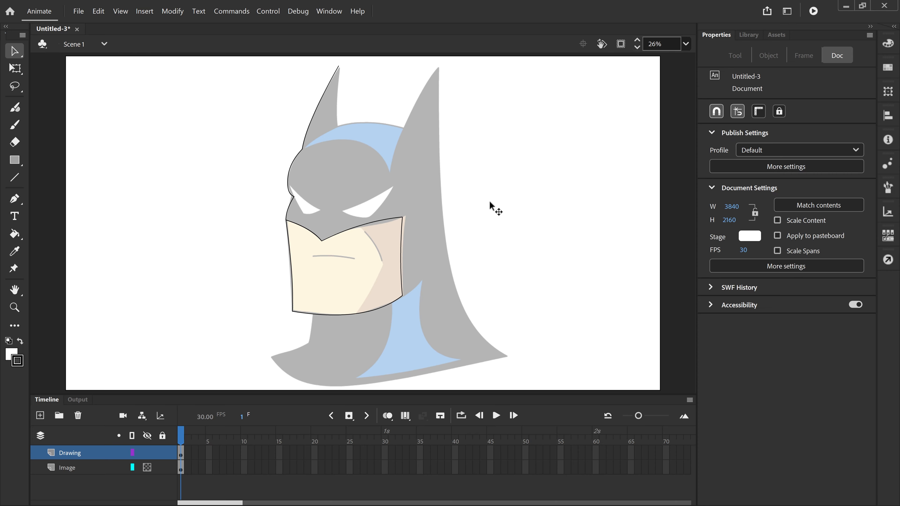
# - With the Subselection tool, nudge the anchor point at the upper right corner of the face outline right and slightly up
pyautogui.click(12, 47)
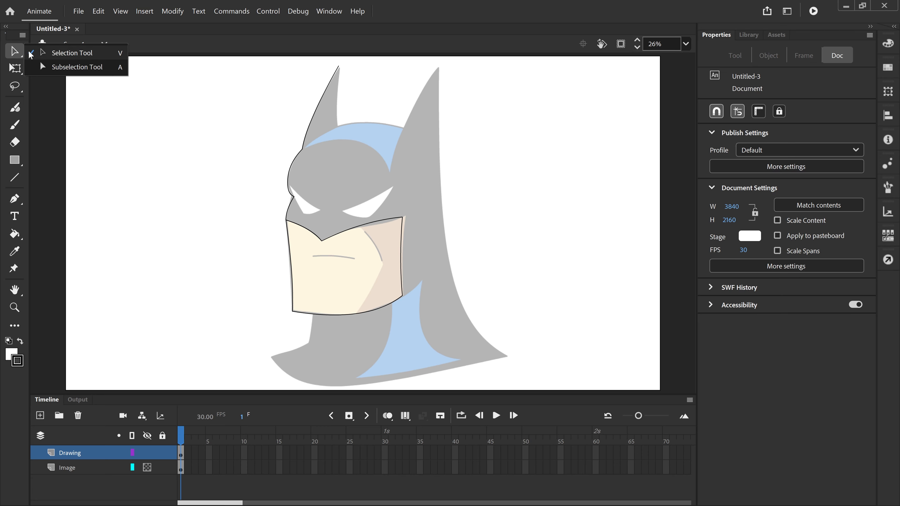
pyautogui.click(76, 67)
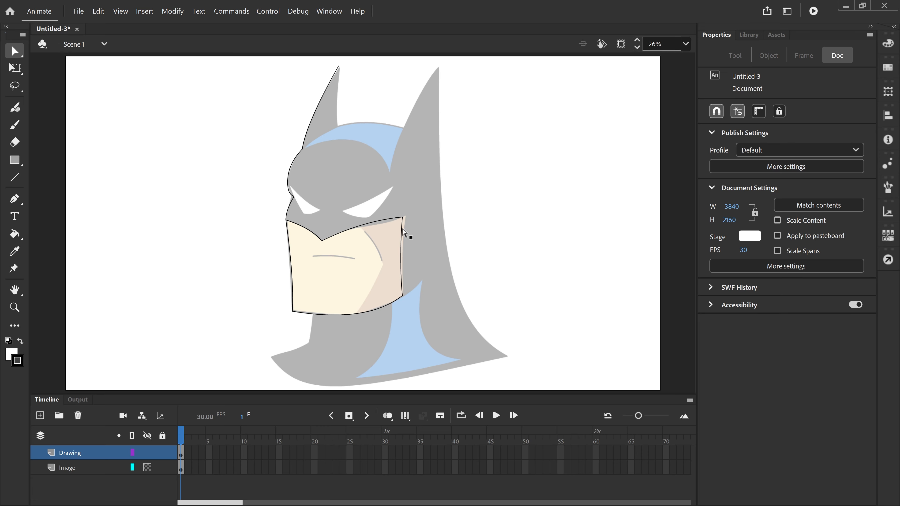
pyautogui.click(401, 239)
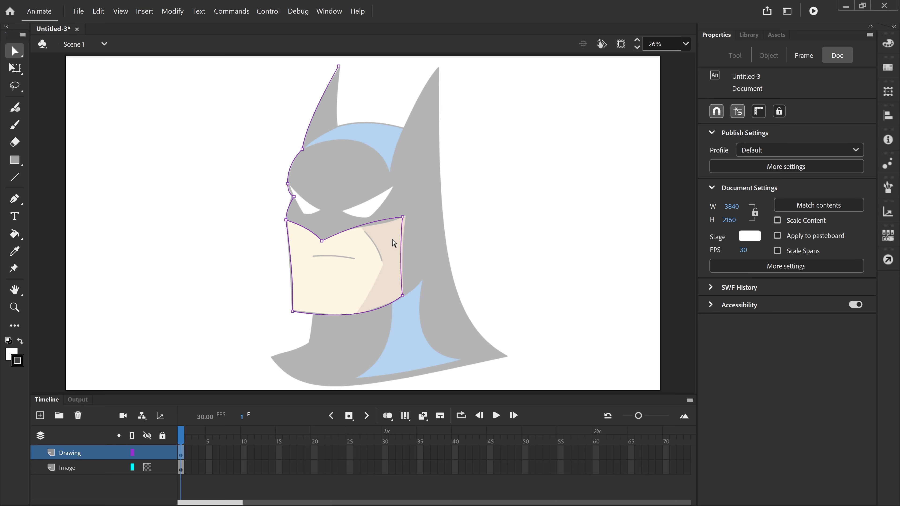
pyautogui.click(403, 217)
pyautogui.press('Right')
pyautogui.press('Right')
pyautogui.press('Up')
pyautogui.press('Right')
pyautogui.press('Right')
pyautogui.press('Right')
# - Nudge the anchor point at the tip of the left ear down and right onto the reference image's ear tip
pyautogui.scroll(3, 346, 86)
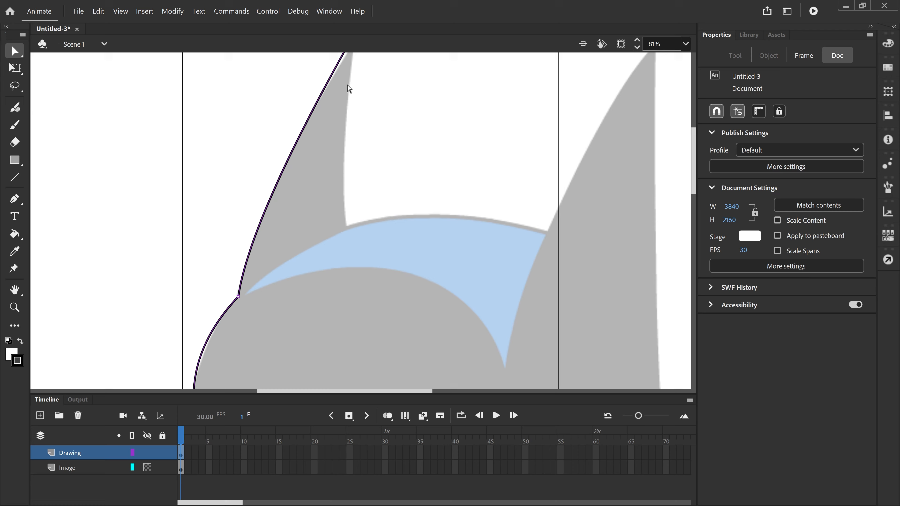
pyautogui.scroll(2, 348, 88)
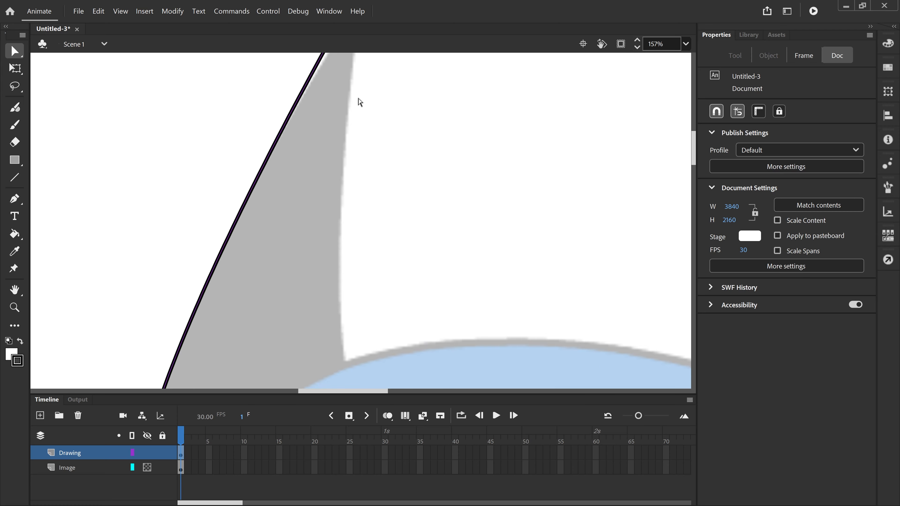
pyautogui.moveTo(357, 80); pyautogui.dragTo(353, 214)
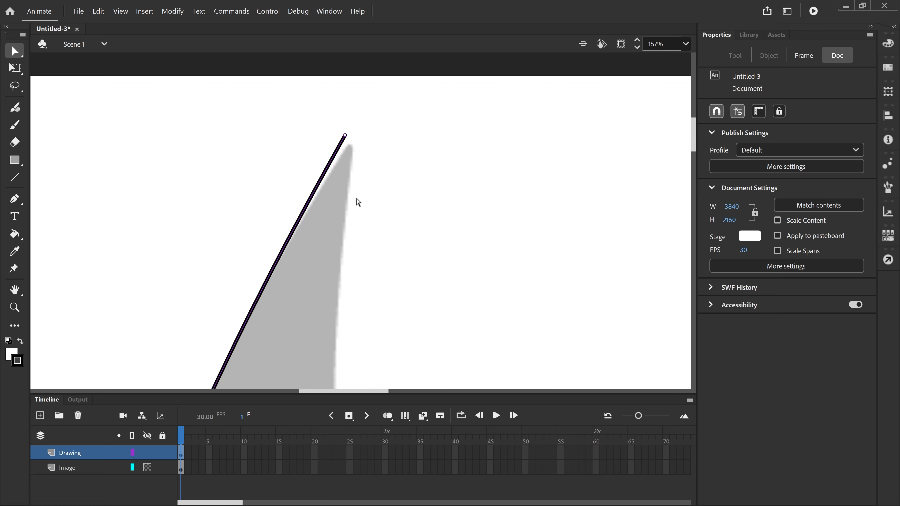
pyautogui.click(346, 136)
pyautogui.press('Down')
pyautogui.press('Down')
pyautogui.press('Right')
pyautogui.press('Right')
pyautogui.press('Right')
pyautogui.press('Down')
pyautogui.press('Down')
pyautogui.press('Down')
pyautogui.press('Down')
pyautogui.press('Down')
pyautogui.press('Down')
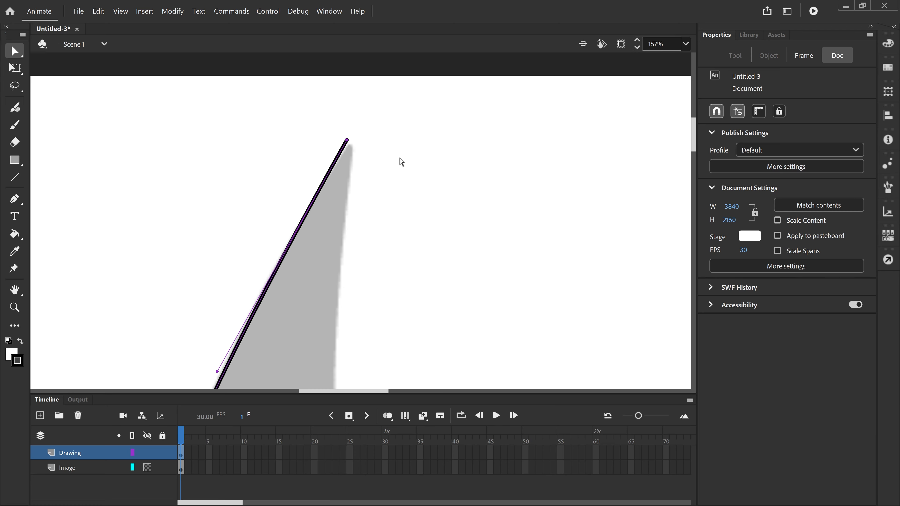
pyautogui.press('Down')
pyautogui.press('Right')
pyautogui.press('Down')
pyautogui.press('Right')
pyautogui.press('Down')
pyautogui.press('Right')
pyautogui.press('Down')
pyautogui.press('Right')
pyautogui.press('Down')
pyautogui.press('Down')
pyautogui.press('Down')
pyautogui.press('Down')
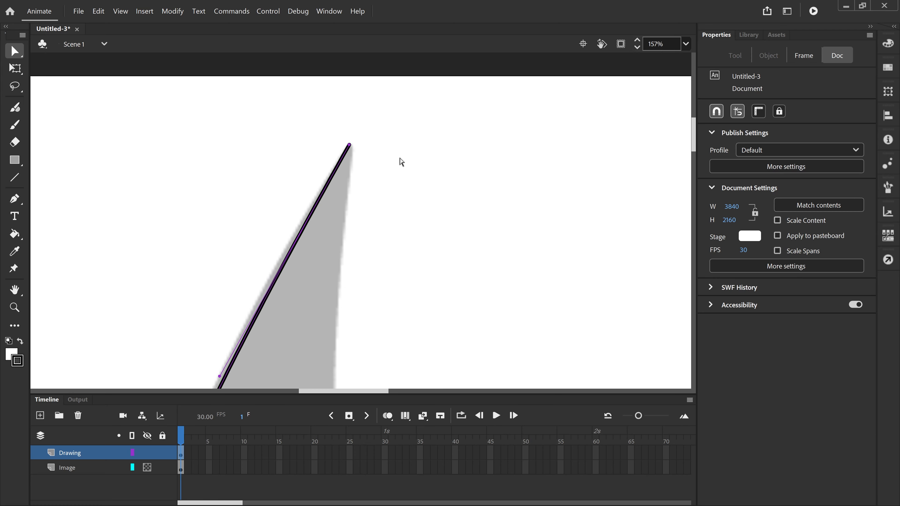
pyautogui.press('Down')
pyautogui.press('Down')
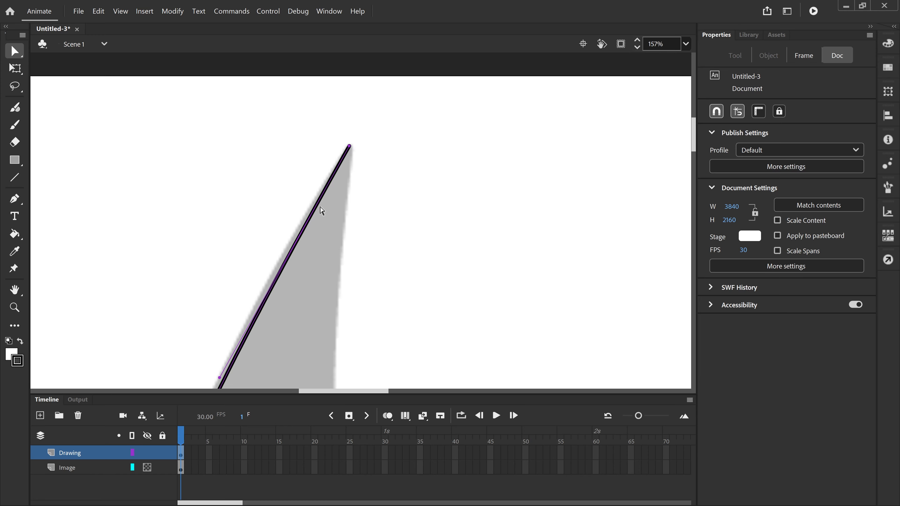
pyautogui.scroll(-4, 302, 210)
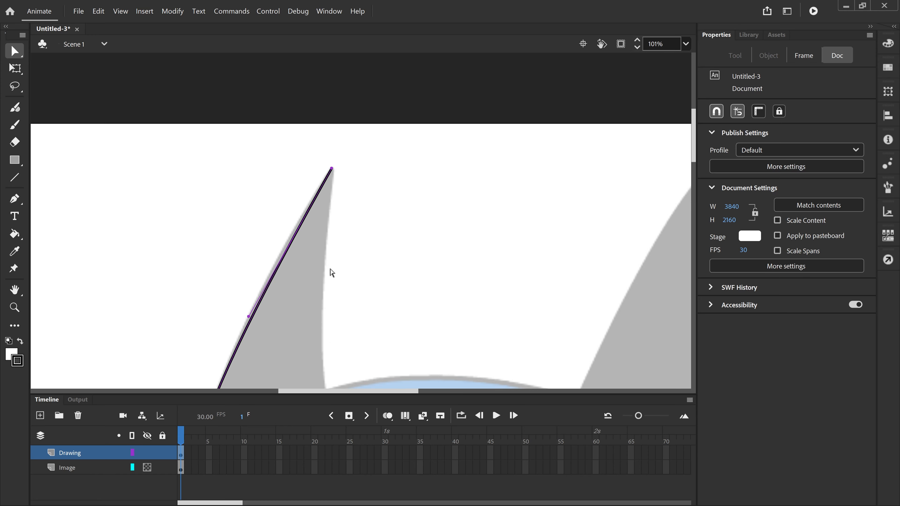
# - Adjust both curve handles of the left ear's outer edge so the line follows the reference from tip to base
pyautogui.moveTo(331, 273); pyautogui.dragTo(345, 193)
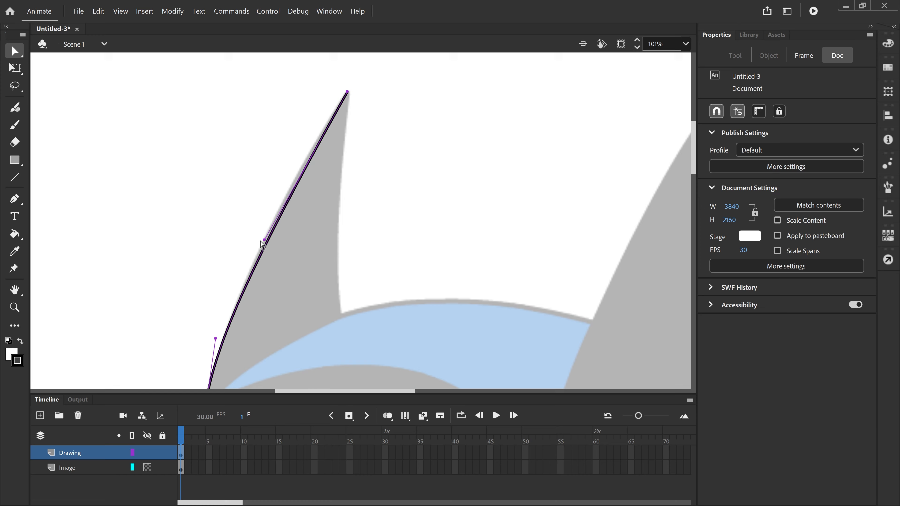
pyautogui.moveTo(264, 239); pyautogui.dragTo(286, 176)
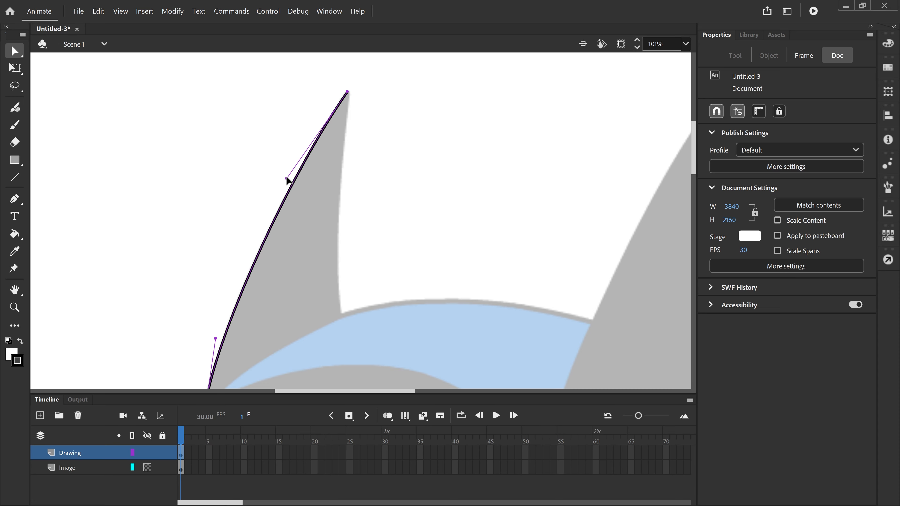
pyautogui.scroll(-3, 190, 181)
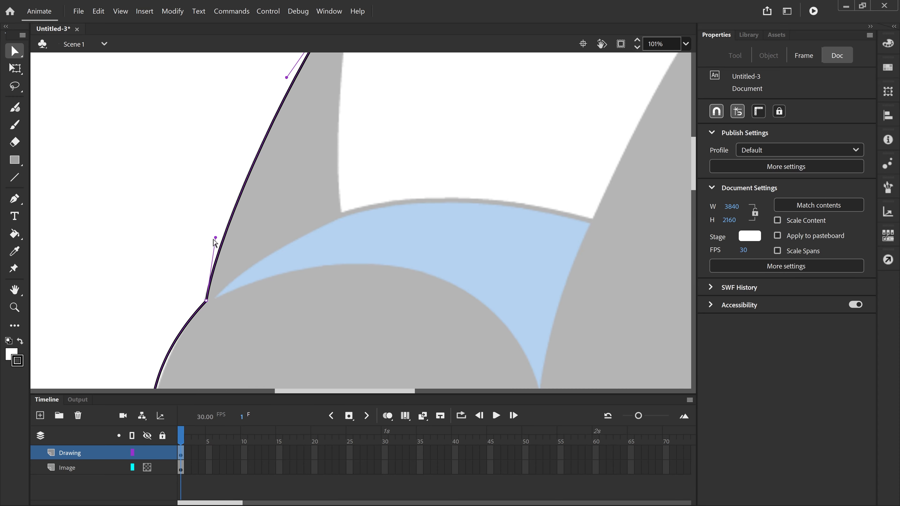
pyautogui.moveTo(215, 237)
pyautogui.mouseDown()
pyautogui.moveTo(198, 243)
pyautogui.moveTo(211, 252)
pyautogui.mouseUp()
# - Try to fit the head-side curve below the left ear to the reference by adjusting its upper and lower handles
pyautogui.scroll(-3, 158, 235)
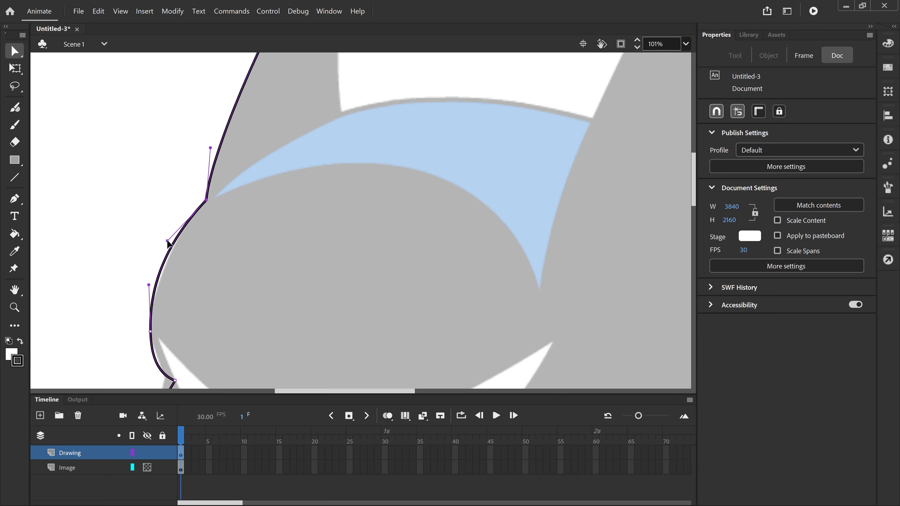
pyautogui.moveTo(169, 243)
pyautogui.mouseDown()
pyautogui.moveTo(70, 322)
pyautogui.moveTo(176, 236)
pyautogui.mouseUp()
pyautogui.scroll(-5, 137, 287)
pyautogui.scroll(3, 137, 277)
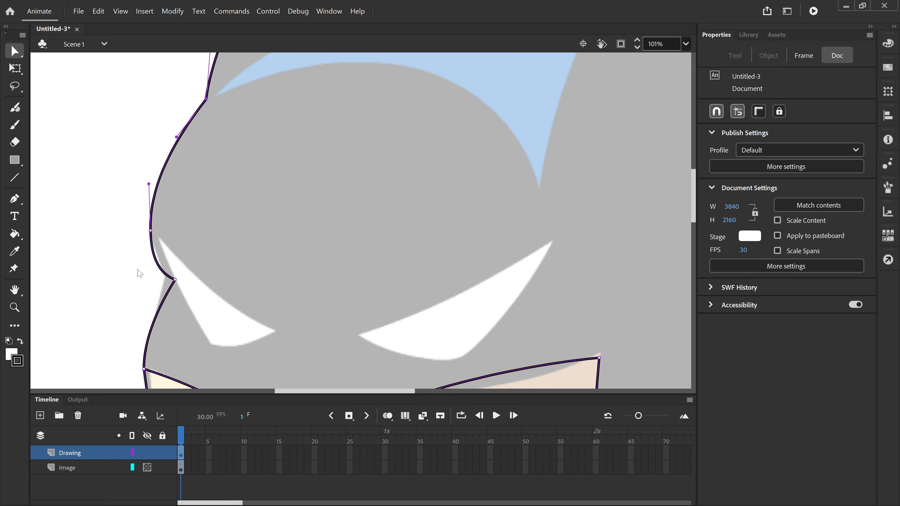
pyautogui.moveTo(149, 183)
pyautogui.mouseDown()
pyautogui.moveTo(147, 203)
pyautogui.moveTo(147, 190)
pyautogui.mouseUp()
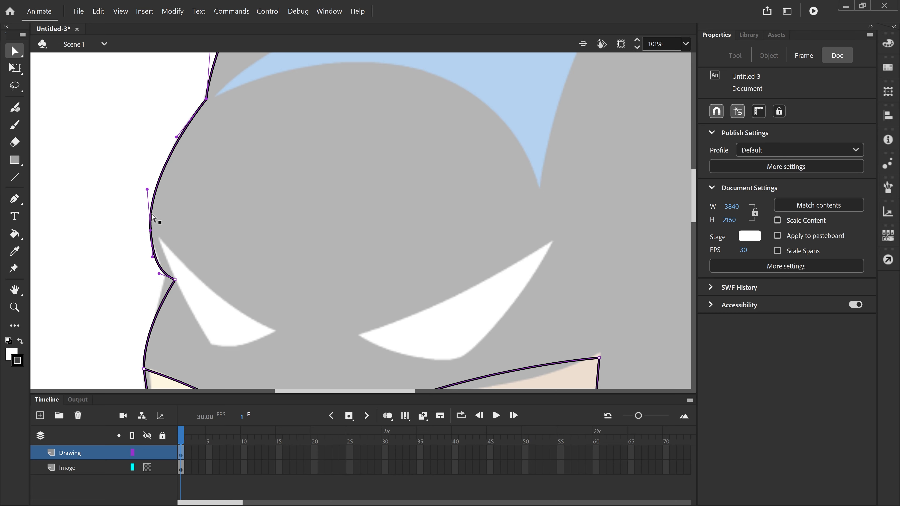
# - Nudge the anchor point at the notch beside the left eye up and left onto the reference's edge
pyautogui.click(175, 280)
pyautogui.press('Left')
pyautogui.press('Left')
pyautogui.press('Left')
pyautogui.press('Left')
pyautogui.press('Left')
pyautogui.press('Left')
pyautogui.press('Left')
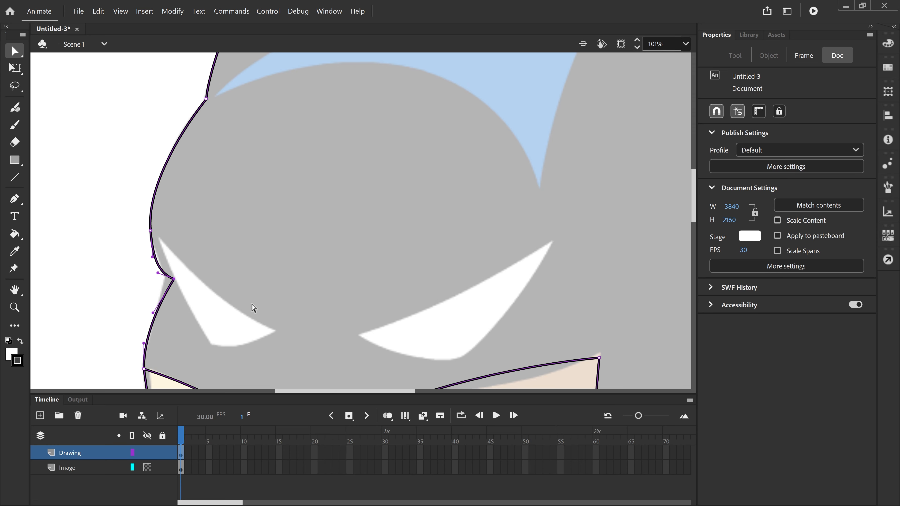
pyautogui.press('Up')
pyautogui.press('Up')
pyautogui.press('Up')
pyautogui.press('Up')
pyautogui.press('Up')
pyautogui.press('Up')
pyautogui.press('Left')
pyautogui.press('Left')
pyautogui.press('Left')
pyautogui.press('Left')
pyautogui.press('Left')
pyautogui.press('Left')
pyautogui.press('Left')
pyautogui.press('Left')
pyautogui.press('Left')
pyautogui.press('Left')
pyautogui.press('Left')
pyautogui.press('Left')
pyautogui.press('Left')
pyautogui.press('Left')
pyautogui.press('Left')
pyautogui.press('Left')
pyautogui.press('Left')
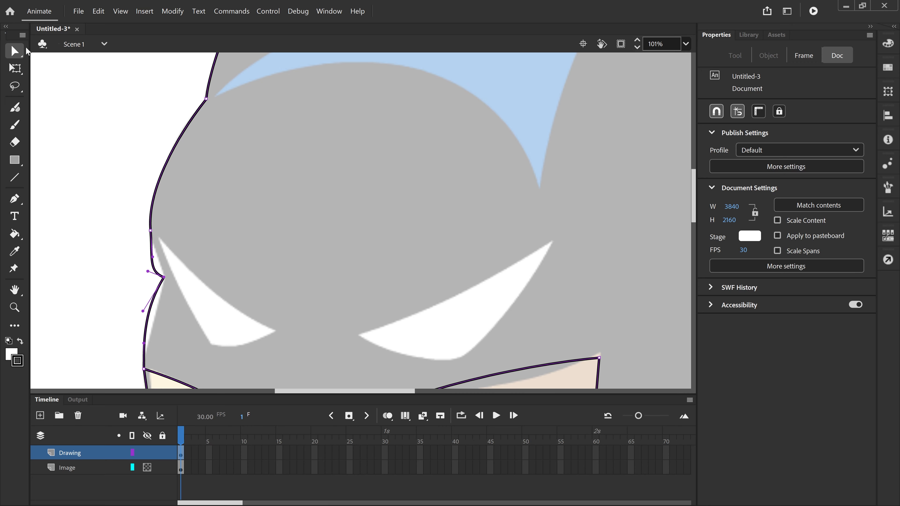
# - Select the outline between the left ear's base and the notch beside the eye with the Selection tool and delete it
pyautogui.click(14, 52)
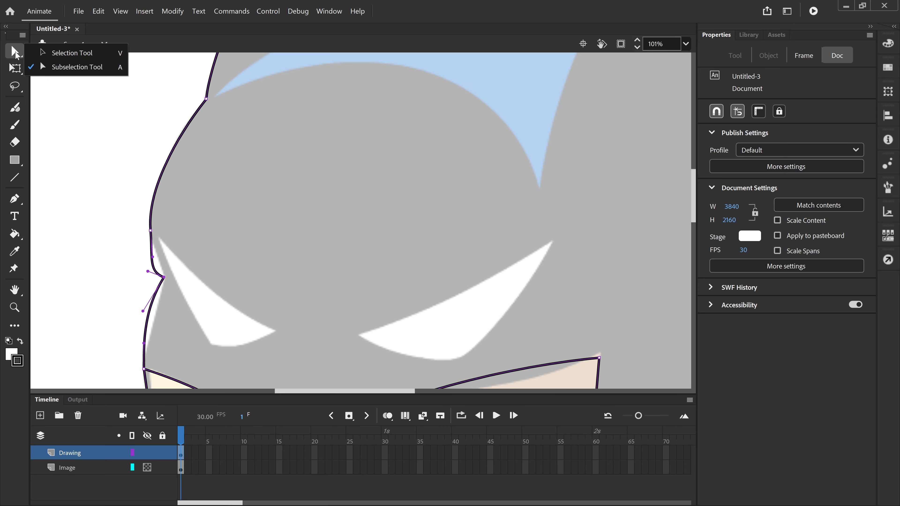
pyautogui.click(66, 55)
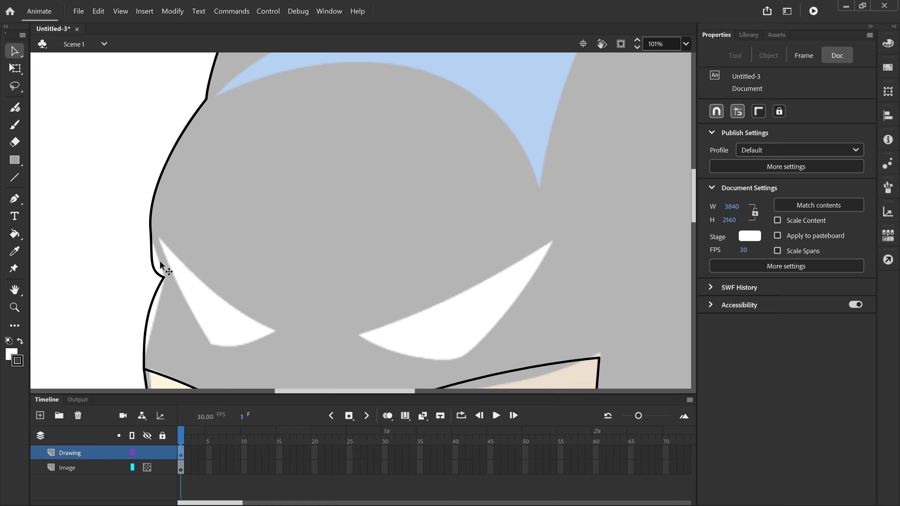
pyautogui.click(153, 264)
pyautogui.click(157, 272)
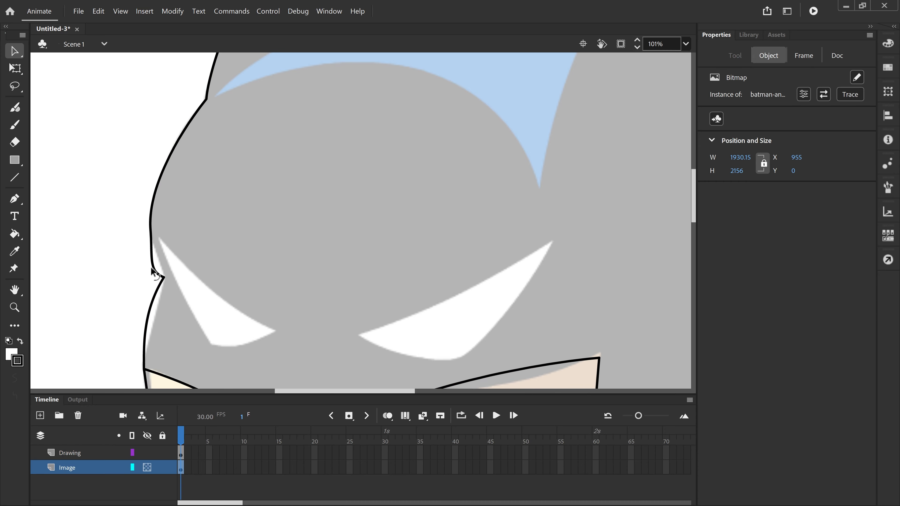
pyautogui.click(155, 269)
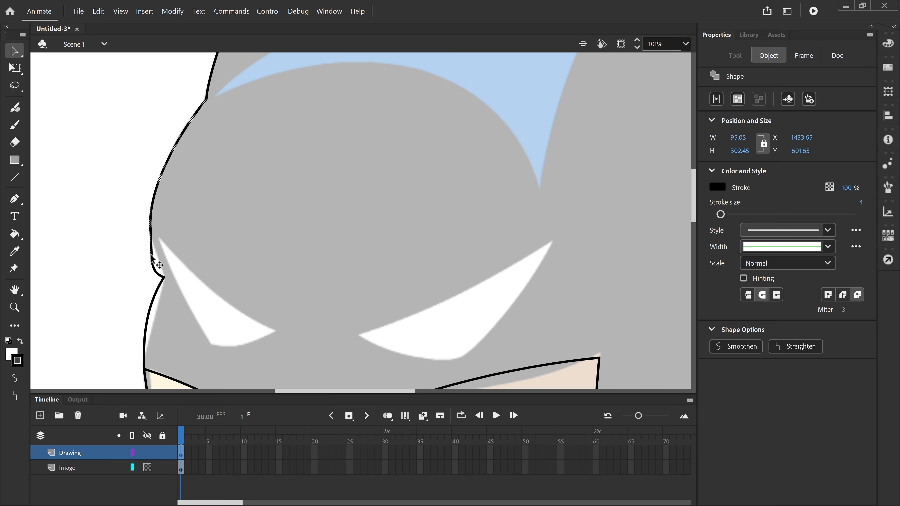
pyautogui.press('Delete')
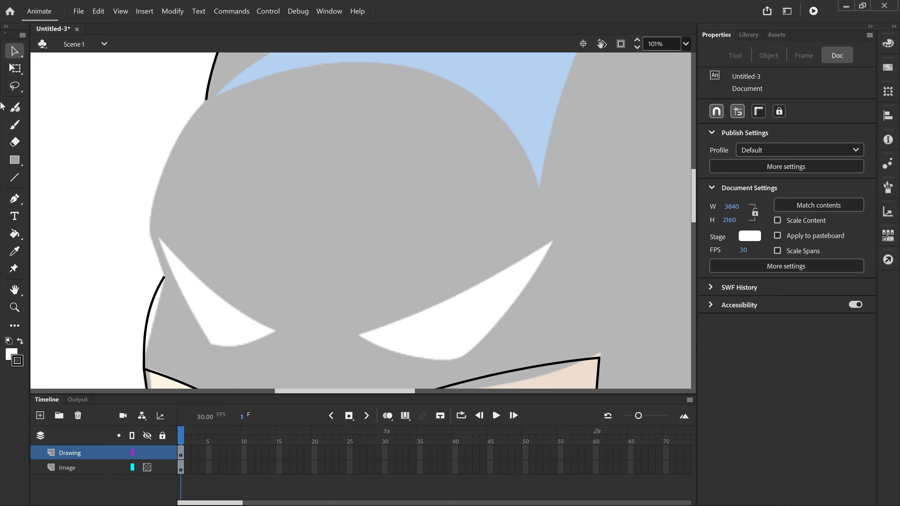
# - Redraw the head side with two connected lines from ear base through temple to notch, and bend the upper one outward along the reference
pyautogui.click(15, 177)
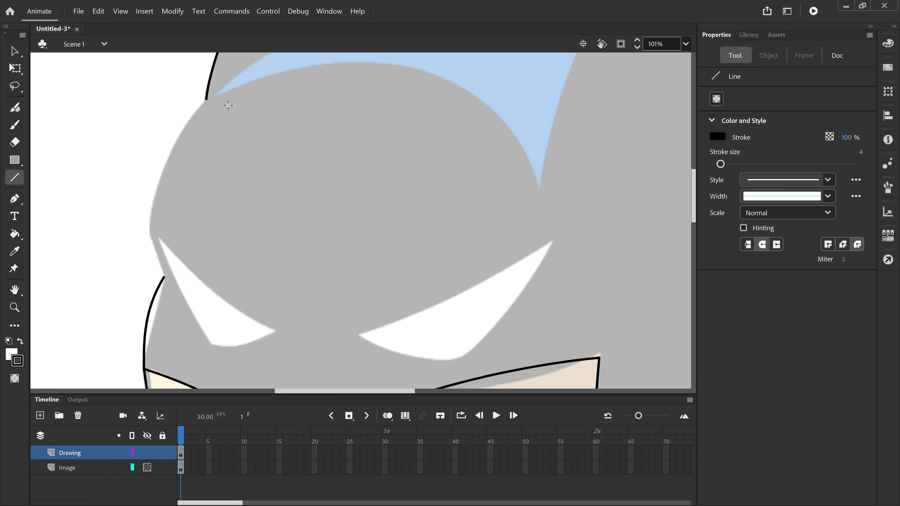
pyautogui.moveTo(208, 100)
pyautogui.mouseDown()
pyautogui.moveTo(177, 135)
pyautogui.moveTo(144, 216)
pyautogui.moveTo(163, 276)
pyautogui.mouseUp()
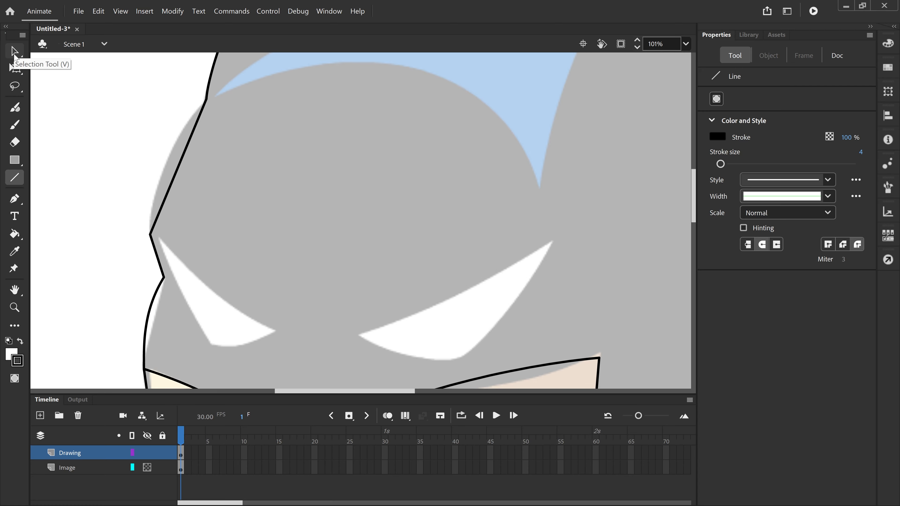
pyautogui.click(14, 51)
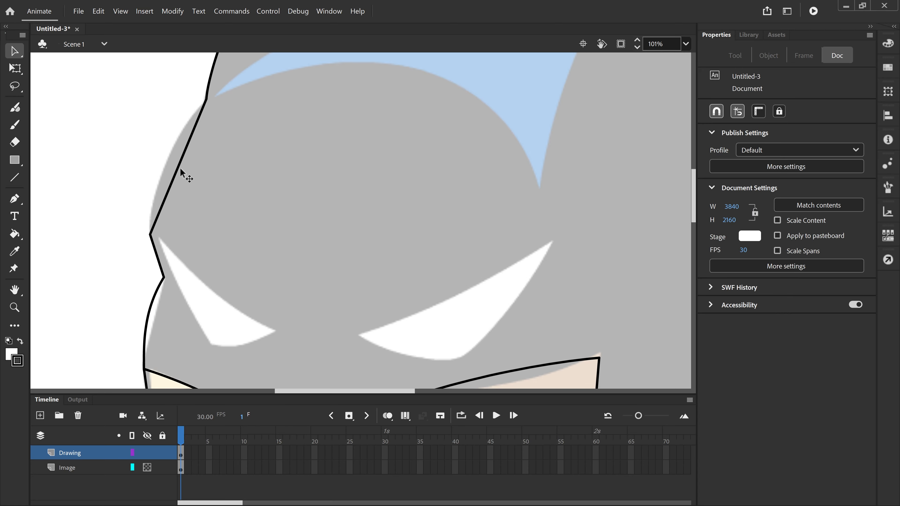
pyautogui.moveTo(179, 168)
pyautogui.mouseDown()
pyautogui.moveTo(172, 155)
pyautogui.moveTo(166, 164)
pyautogui.mouseUp()
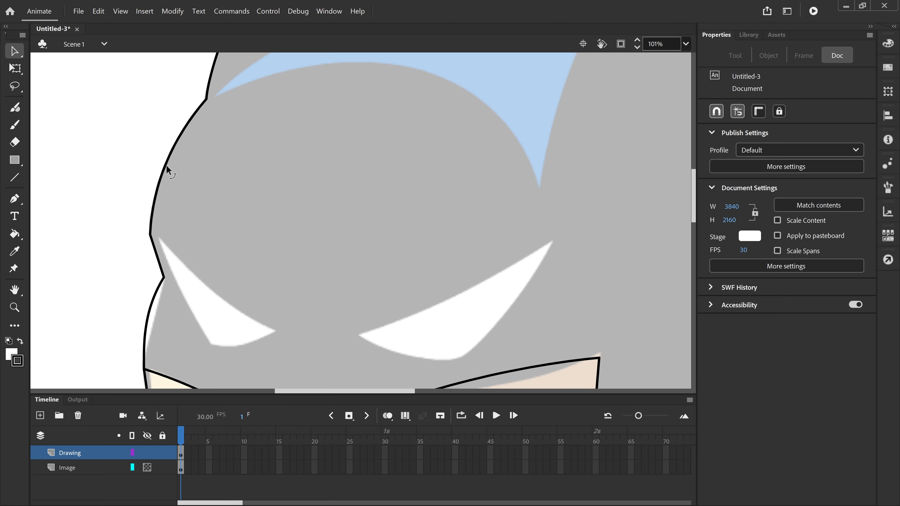
# - With the Subselection tool, reshape the mask side below the notch and the left edge of the face to follow the reference
pyautogui.click(17, 57)
pyautogui.click(81, 67)
pyautogui.click(156, 204)
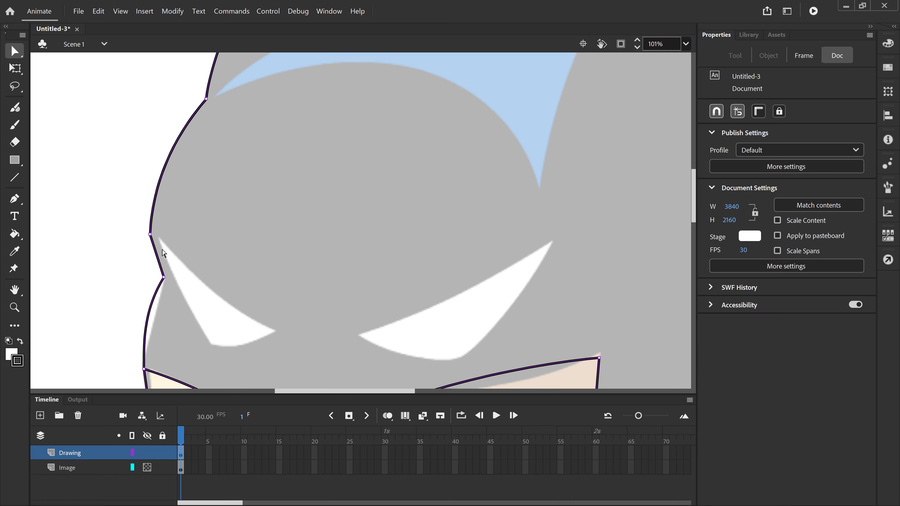
pyautogui.scroll(-3, 158, 297)
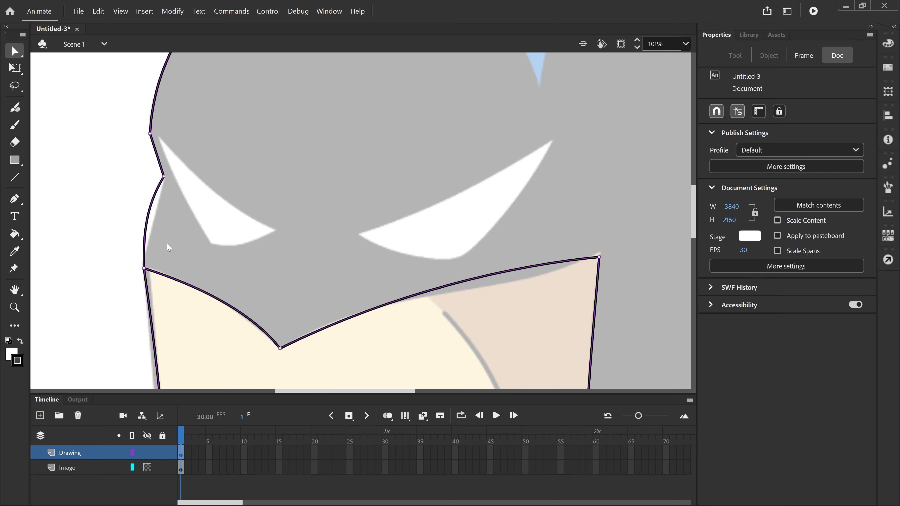
pyautogui.click(144, 269)
pyautogui.moveTo(143, 211); pyautogui.dragTo(153, 214)
pyautogui.scroll(-6, 191, 220)
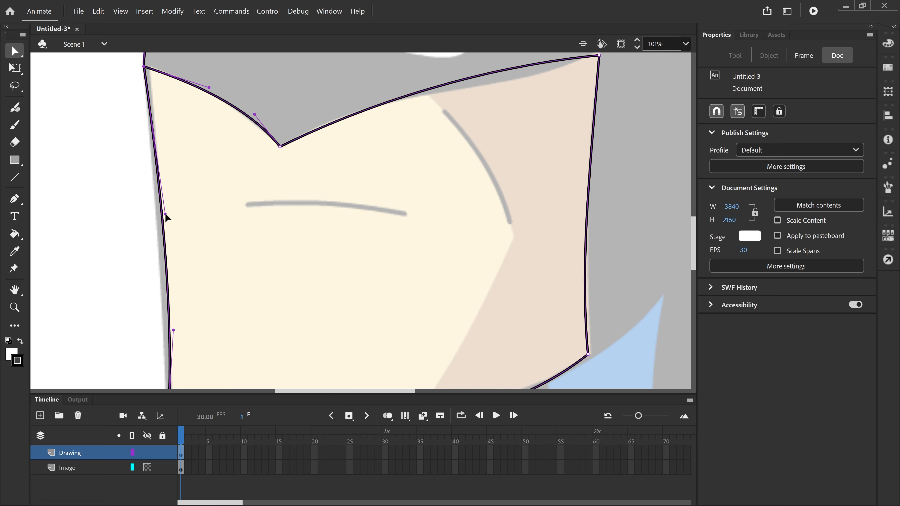
pyautogui.moveTo(165, 213)
pyautogui.mouseDown()
pyautogui.moveTo(156, 217)
pyautogui.moveTo(166, 230)
pyautogui.mouseUp()
# - Adjust both handles of the chin curve so the face's lower edge follows the reference
pyautogui.scroll(-6, 200, 263)
pyautogui.scroll(3, 192, 277)
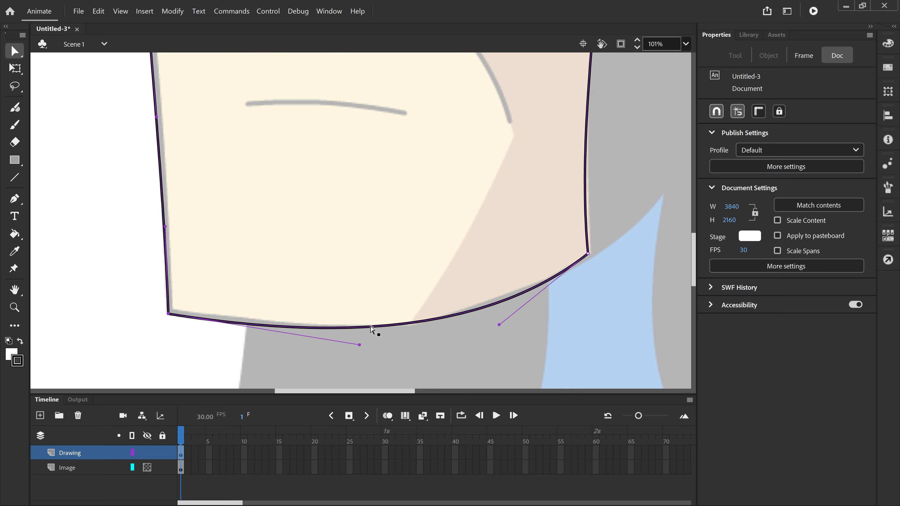
pyautogui.moveTo(499, 324); pyautogui.dragTo(469, 328)
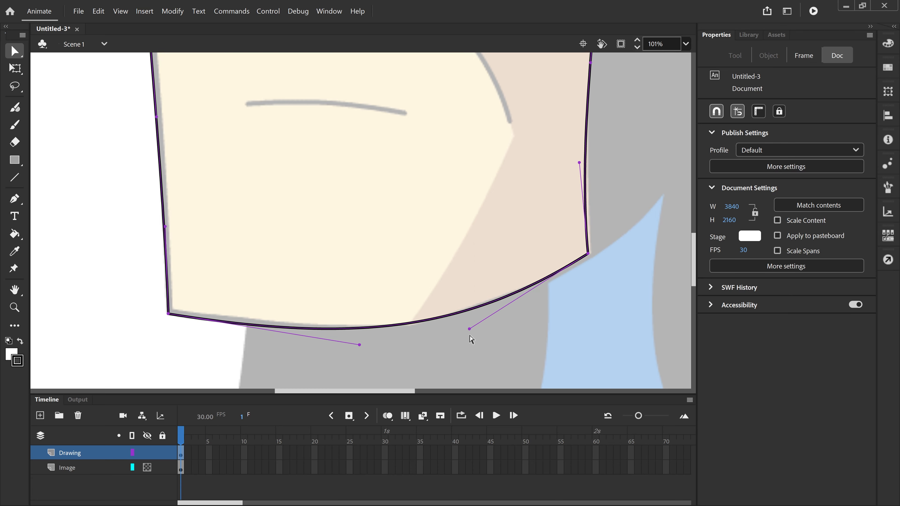
pyautogui.moveTo(358, 342); pyautogui.dragTo(414, 343)
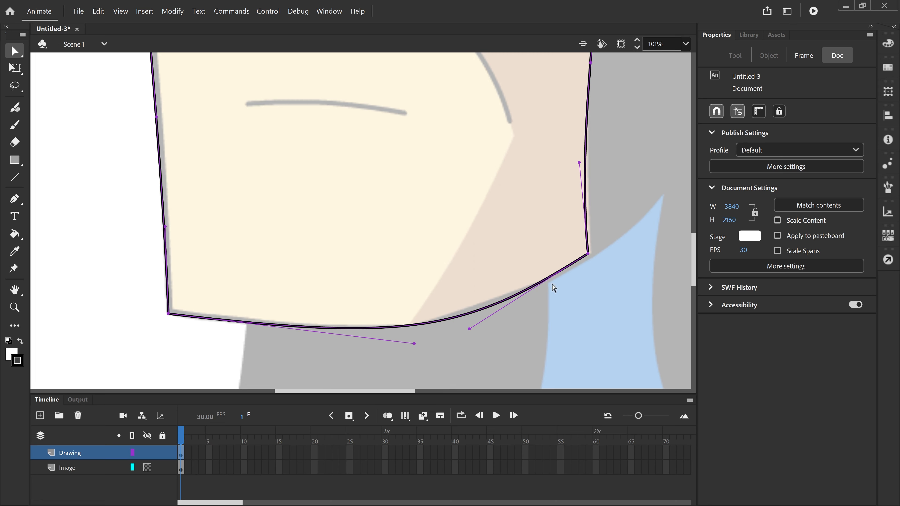
pyautogui.moveTo(468, 329); pyautogui.dragTo(466, 325)
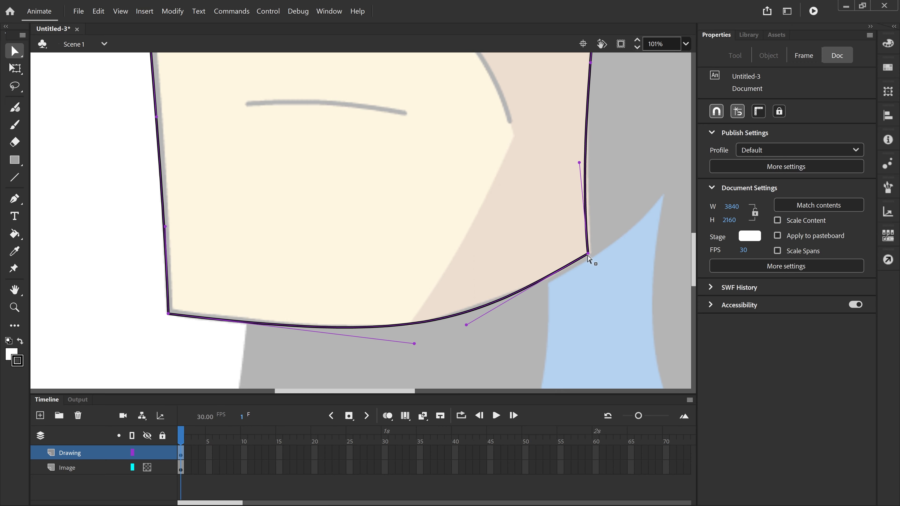
# - Nudge the selected anchor points of the face outline slightly right onto the reference
pyautogui.press('Right')
pyautogui.press('Right')
pyautogui.press('Right')
pyautogui.press('Right')
pyautogui.press('Right')
pyautogui.press('Right')
pyautogui.press('Right')
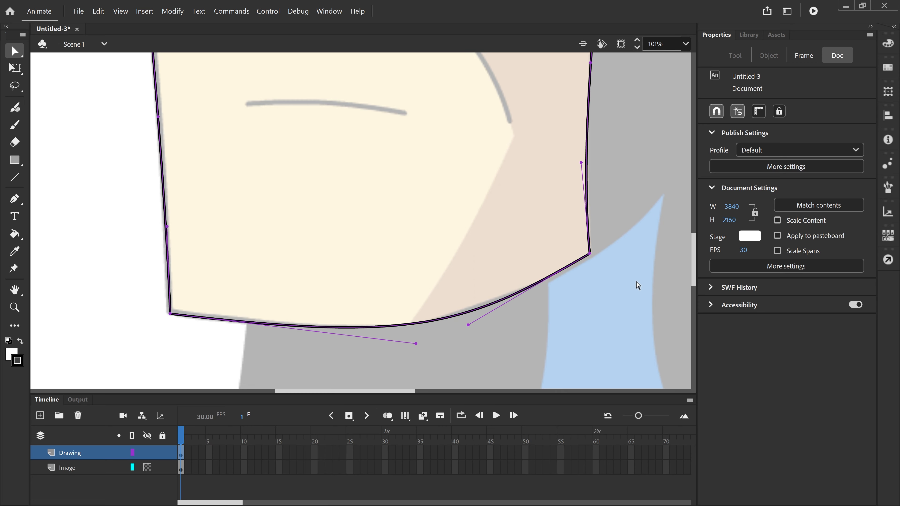
# - Nudge the face's upper right corner point up and adjust the handles of the adjoining mask edge into an S-shaped curve matching the reference
pyautogui.scroll(3, 638, 285)
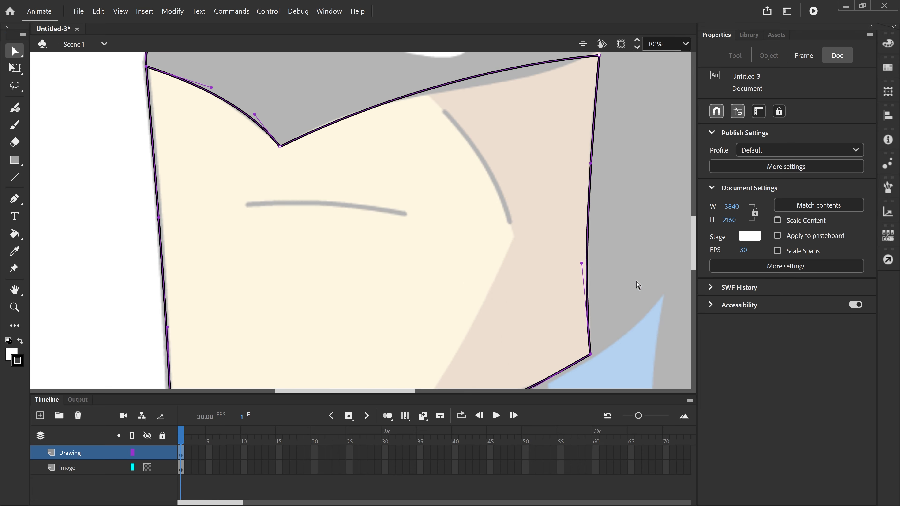
pyautogui.scroll(3, 637, 285)
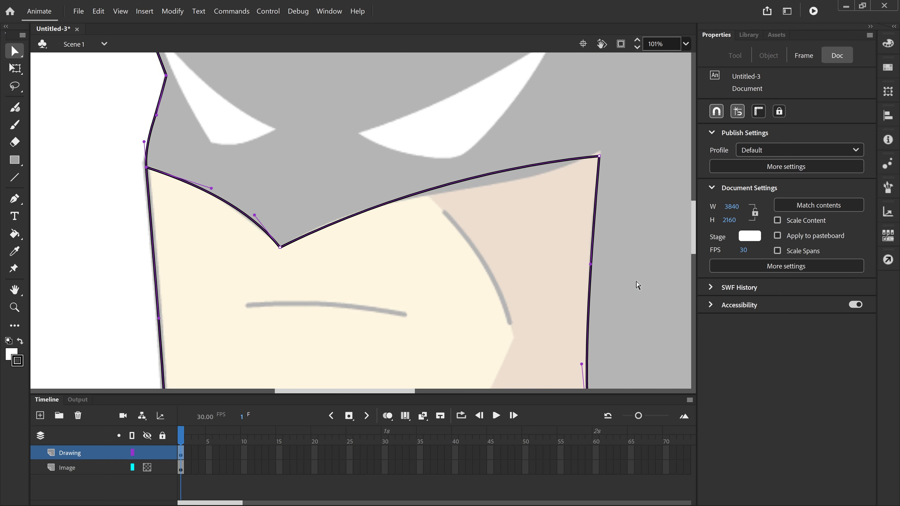
pyautogui.click(599, 156)
pyautogui.press('Up')
pyautogui.press('Up')
pyautogui.press('Up')
pyautogui.press('Up')
pyautogui.press('Up')
pyautogui.press('Up')
pyautogui.press('Up')
pyautogui.press('Up')
pyautogui.press('Up')
pyautogui.press('Up')
pyautogui.press('Up')
pyautogui.press('Up')
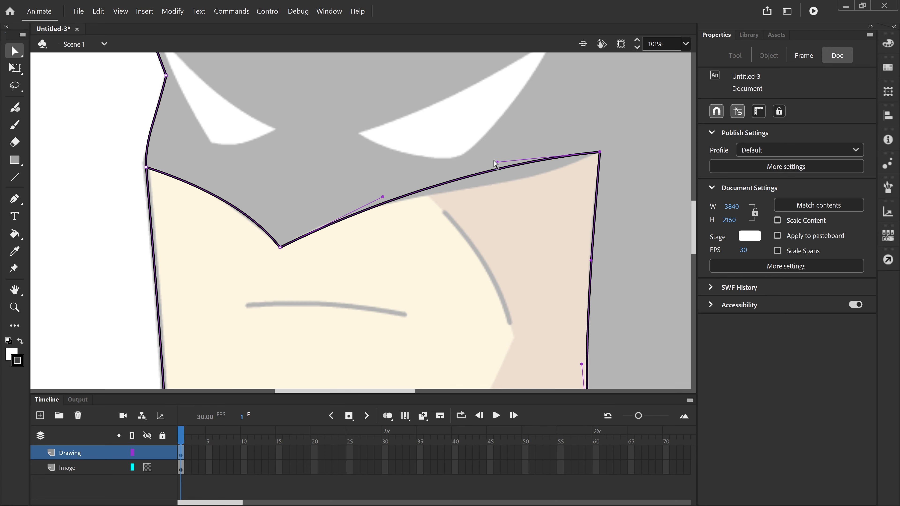
pyautogui.moveTo(497, 163); pyautogui.dragTo(464, 207)
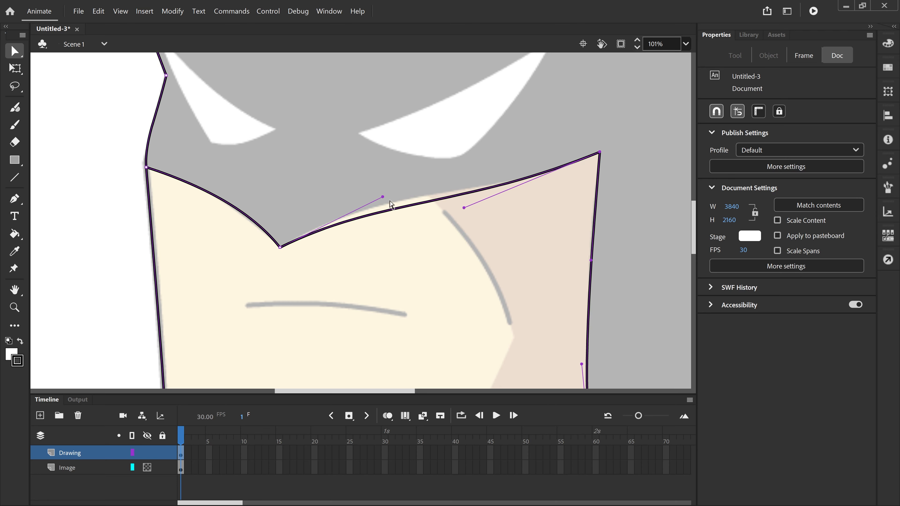
pyautogui.moveTo(382, 197); pyautogui.dragTo(393, 177)
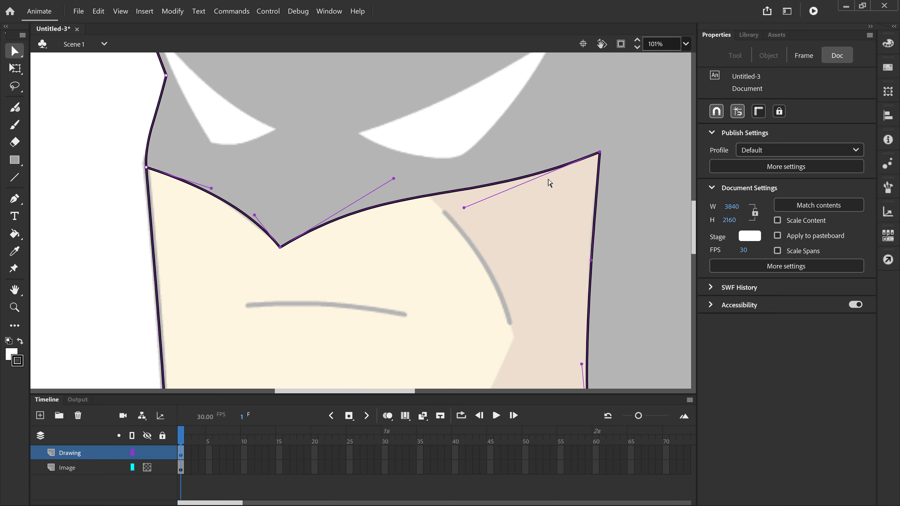
# - Refine the right part of the chin curve by moving its handle slightly up toward the reference line
pyautogui.scroll(-3, 548, 181)
pyautogui.scroll(1, 548, 181)
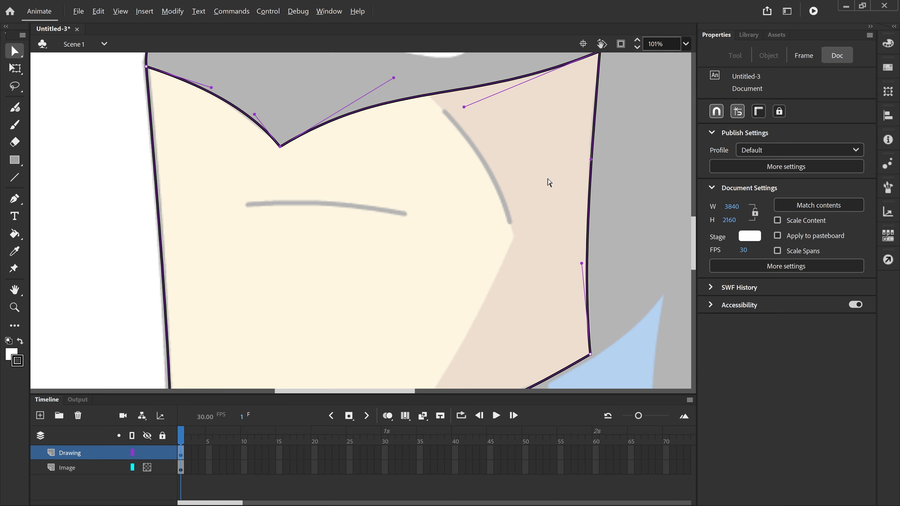
pyautogui.scroll(-1, 548, 181)
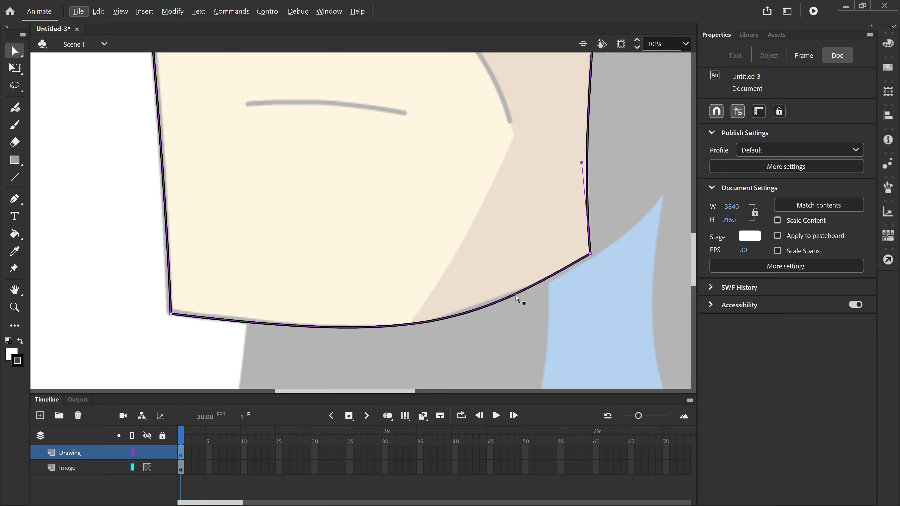
pyautogui.click(503, 298)
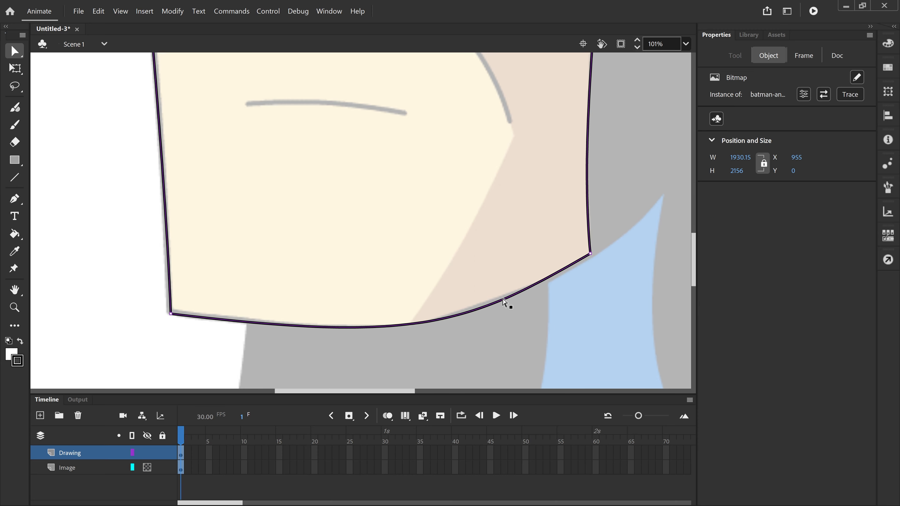
pyautogui.click(591, 255)
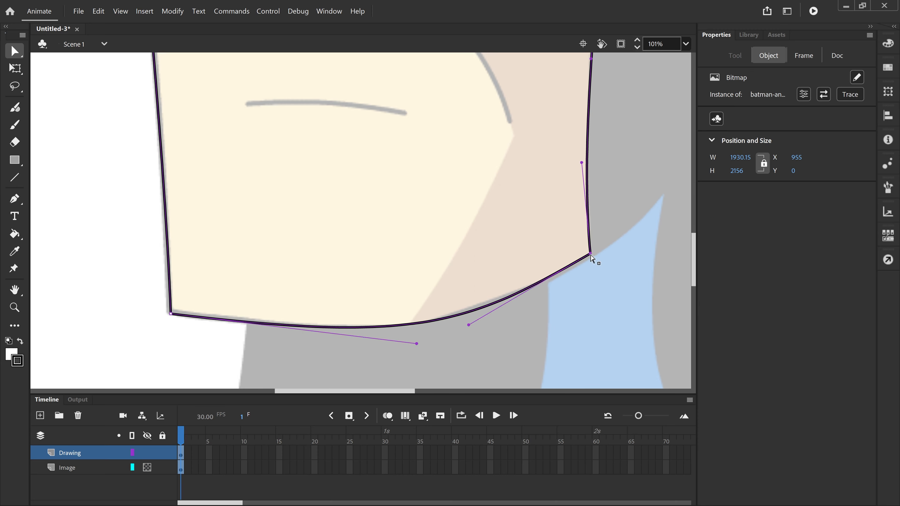
pyautogui.moveTo(468, 324); pyautogui.dragTo(466, 319)
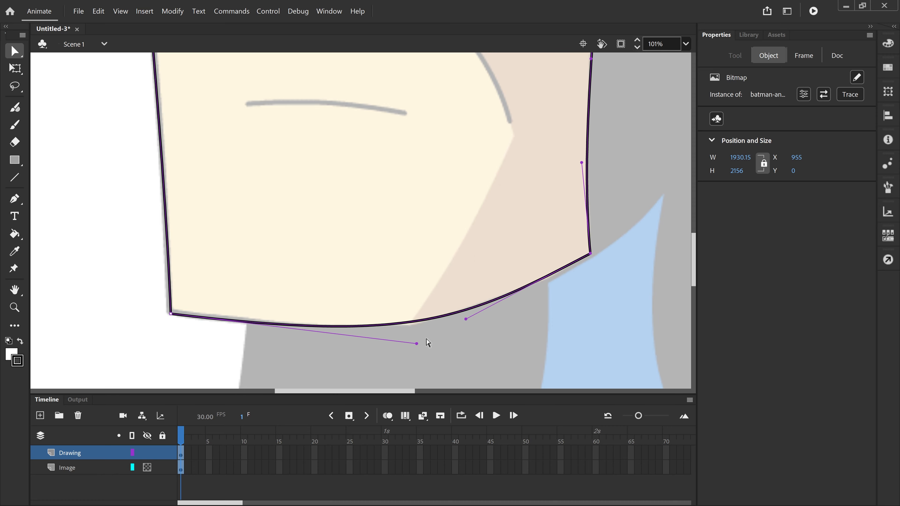
# - Pull the left handle of the chin curve slightly right to refine the lower edge, and deselect the outline
pyautogui.moveTo(417, 344); pyautogui.dragTo(429, 344)
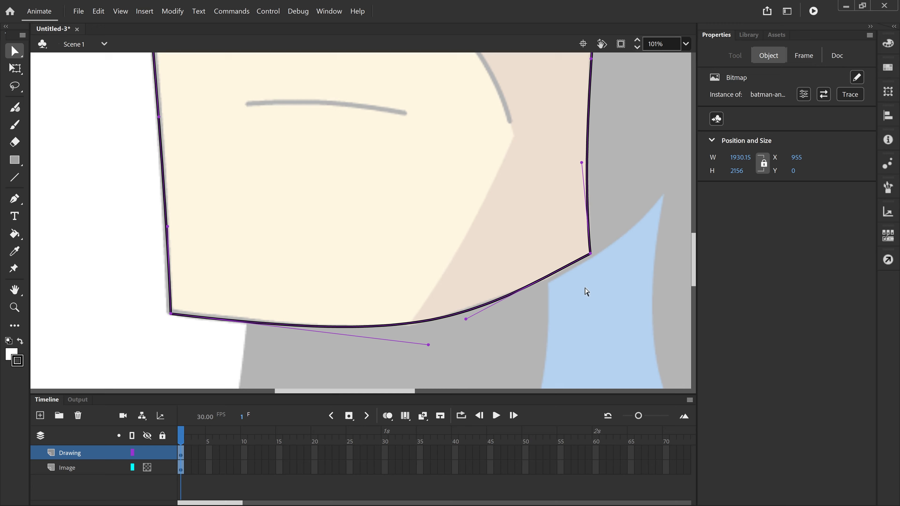
pyautogui.scroll(-3, 580, 281)
pyautogui.scroll(3, 581, 282)
pyautogui.scroll(3, 558, 263)
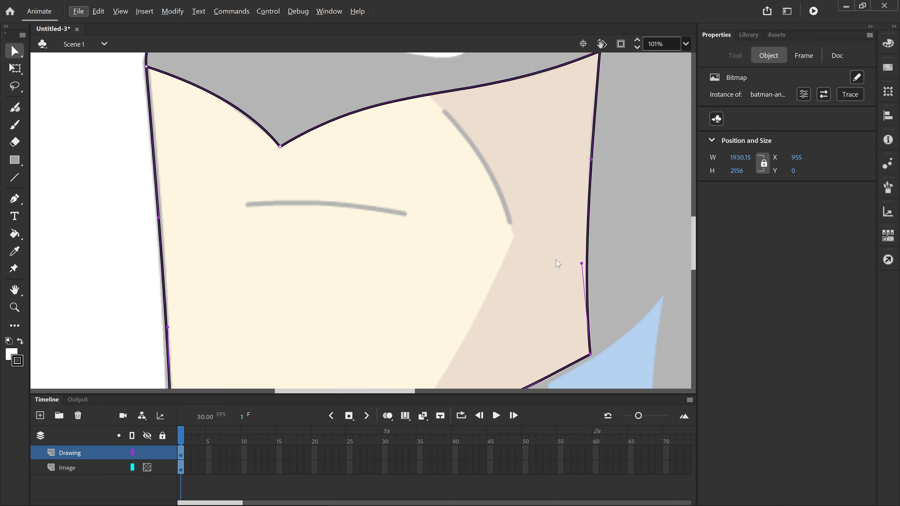
pyautogui.scroll(-4, 425, 200)
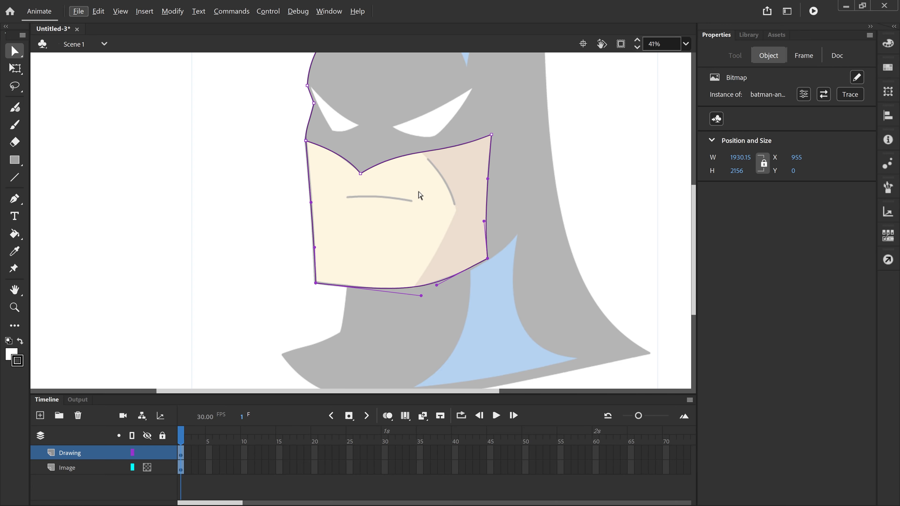
pyautogui.scroll(2, 421, 196)
pyautogui.scroll(-1, 420, 195)
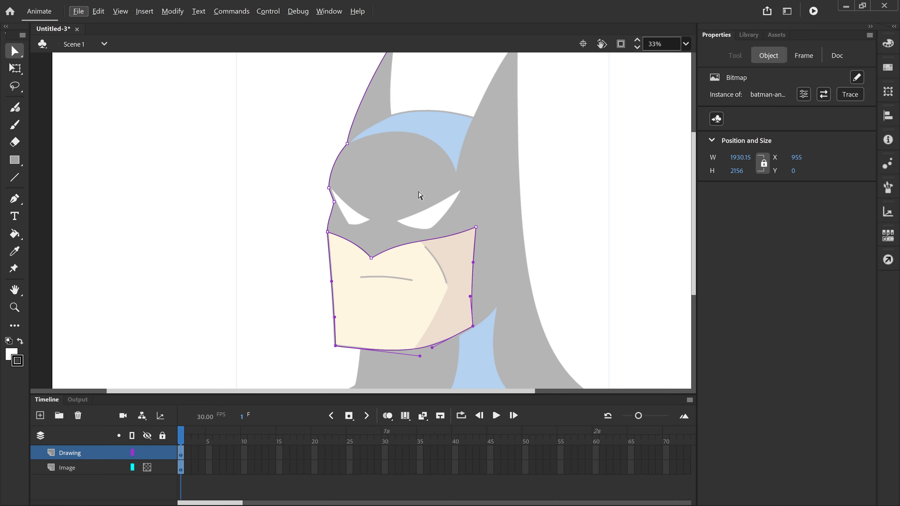
pyautogui.scroll(-1, 420, 195)
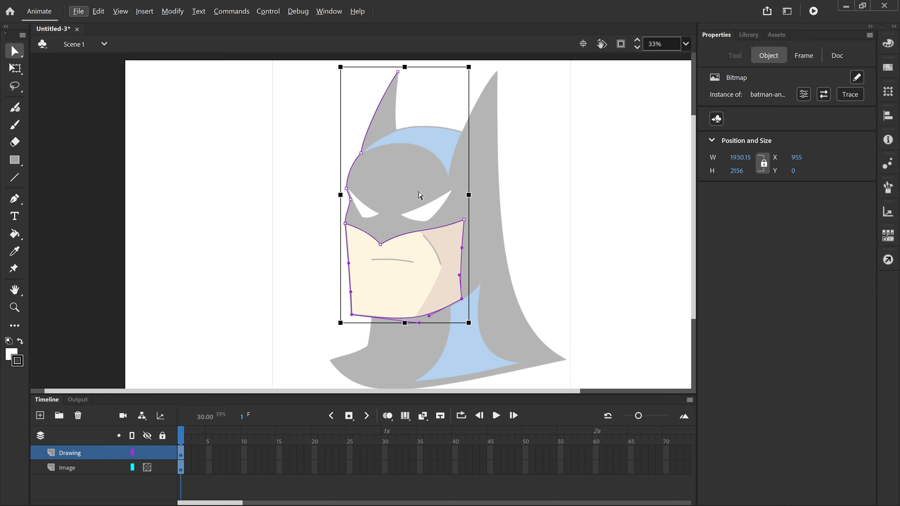
pyautogui.click(600, 182)
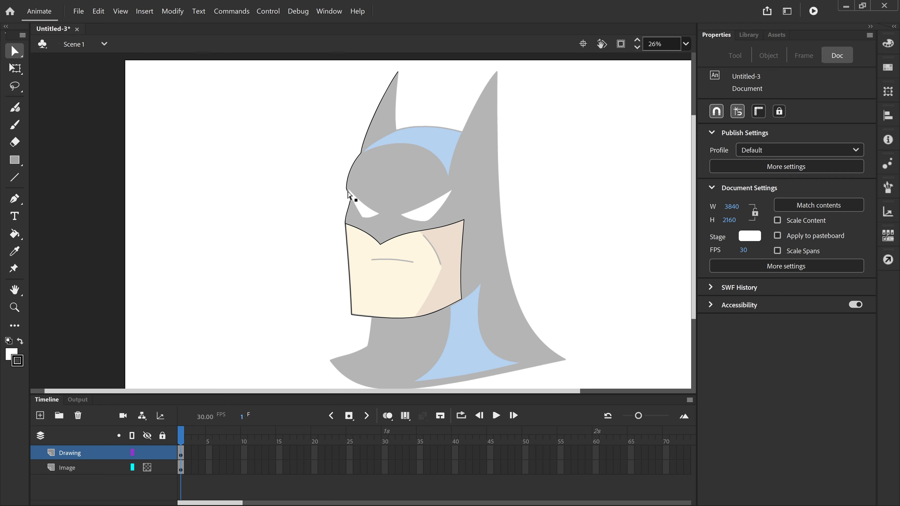
# - Select the whole connected face and cowl outline and set its stroke size to 10
pyautogui.click(14, 51)
pyautogui.click(57, 56)
pyautogui.doubleClick(376, 112)
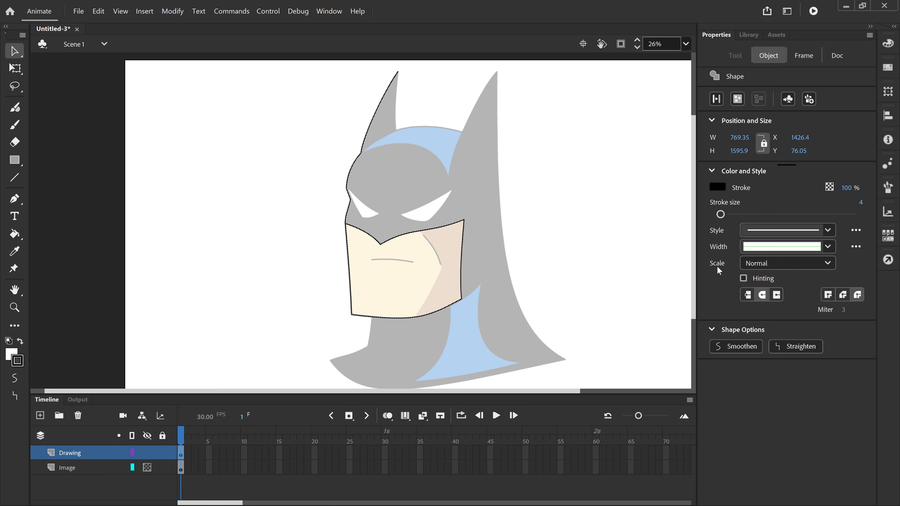
pyautogui.moveTo(721, 215); pyautogui.dragTo(726, 216)
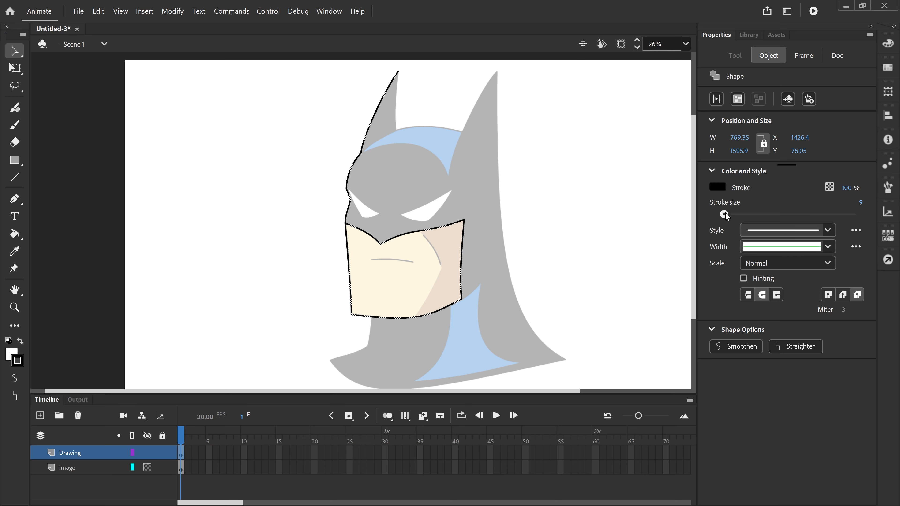
pyautogui.click(600, 176)
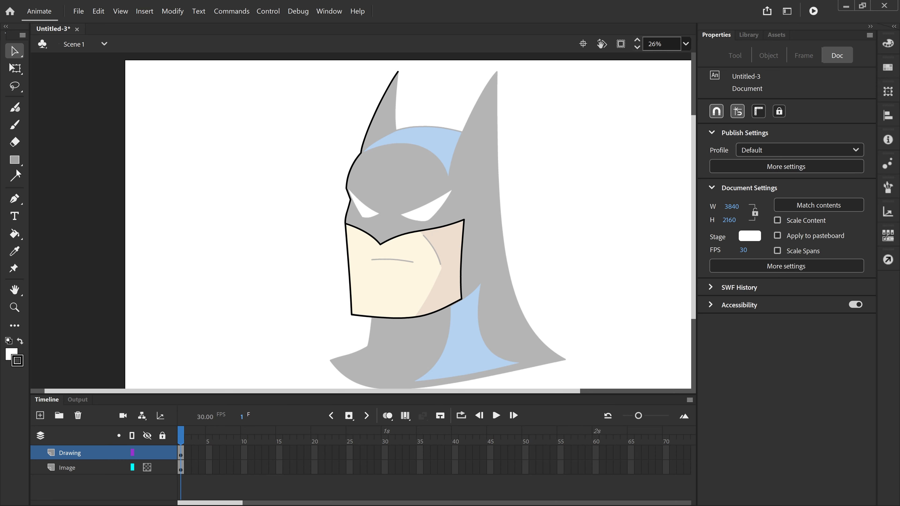
# - Draw a straight line between the ends of the reference mouth and bend it slightly upward to match
pyautogui.click(16, 177)
pyautogui.scroll(3, 391, 276)
pyautogui.scroll(2, 391, 276)
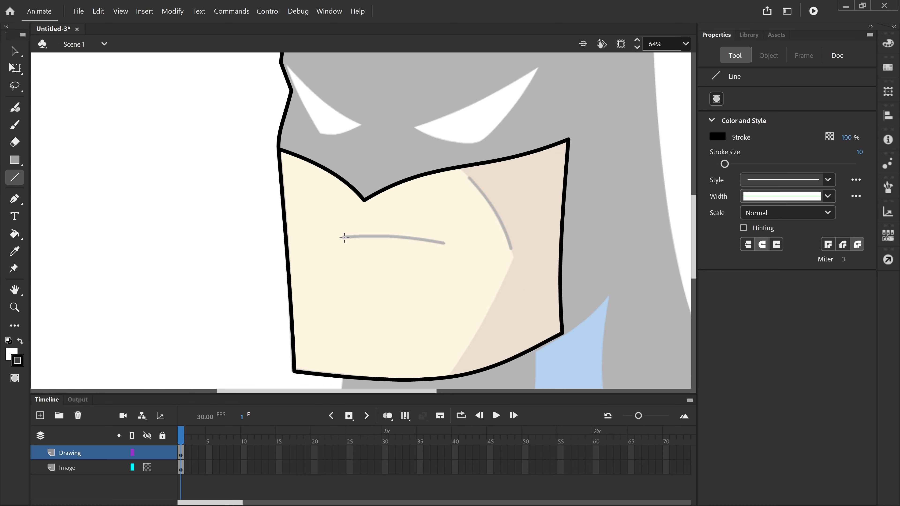
pyautogui.moveTo(344, 237); pyautogui.dragTo(445, 244)
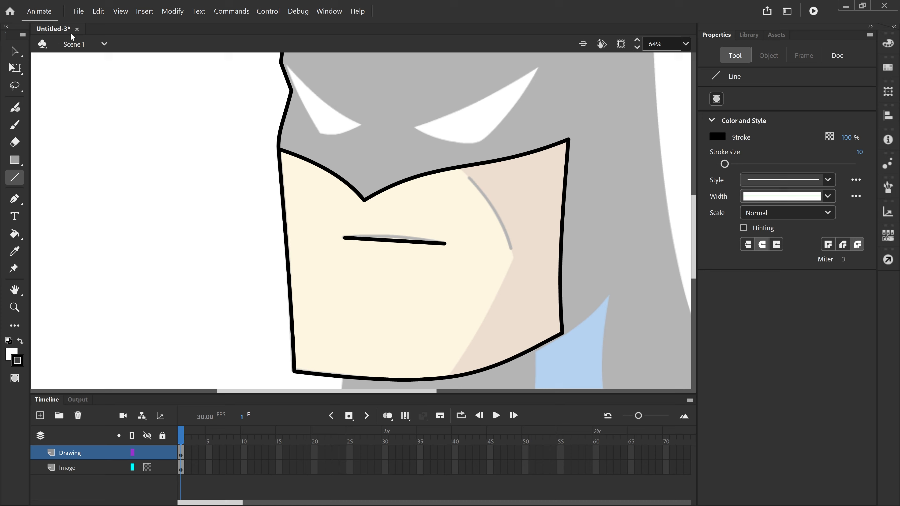
pyautogui.click(14, 51)
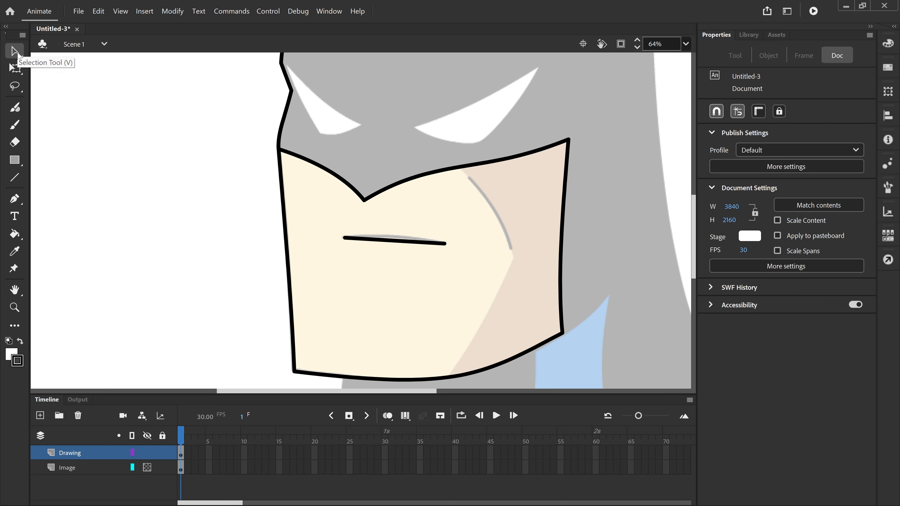
pyautogui.moveTo(396, 240); pyautogui.dragTo(383, 236)
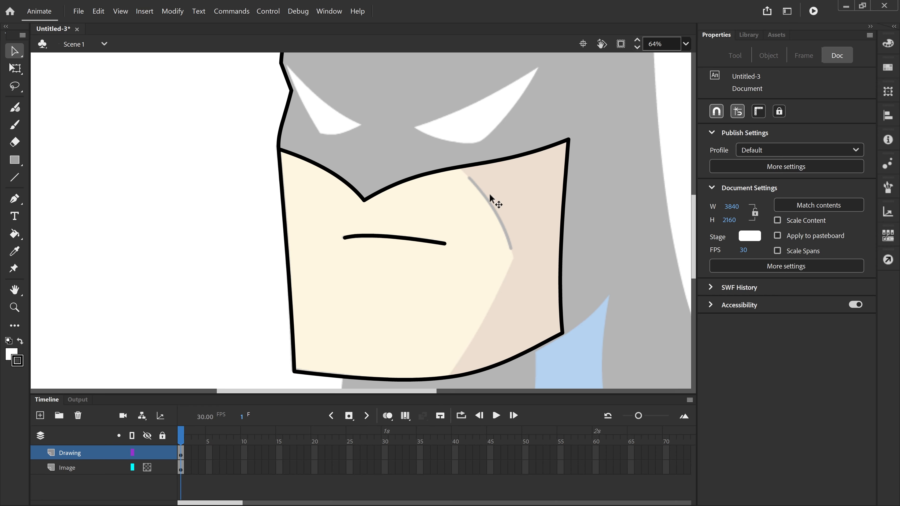
# - Draw two connected lines along the face's shadow boundary from mask edge to chin, and bend both to follow the reference
pyautogui.press('n')
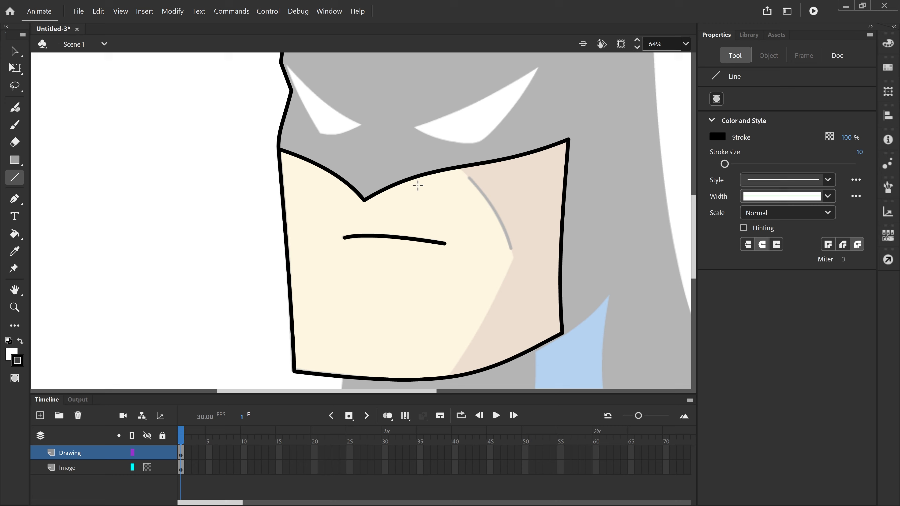
pyautogui.moveTo(463, 168)
pyautogui.mouseDown()
pyautogui.moveTo(514, 256)
pyautogui.moveTo(447, 375)
pyautogui.mouseUp()
pyautogui.press('v')
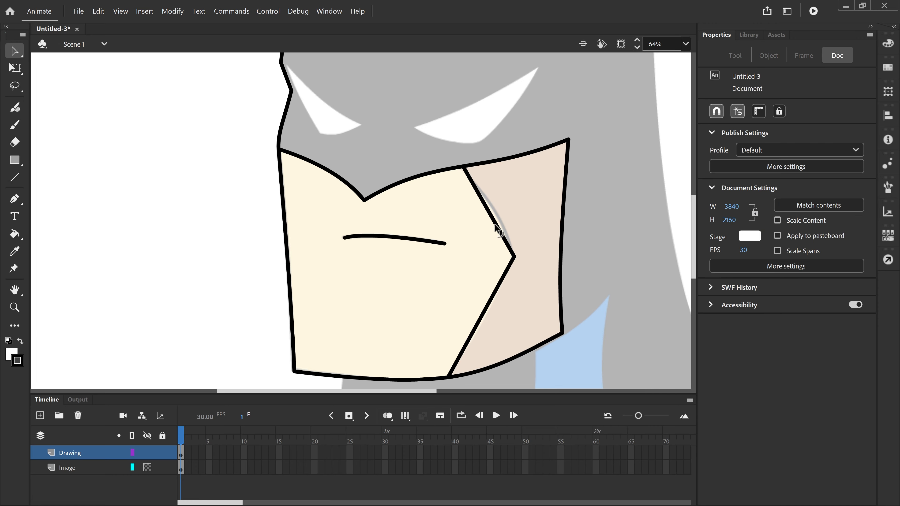
pyautogui.moveTo(497, 233); pyautogui.dragTo(503, 231)
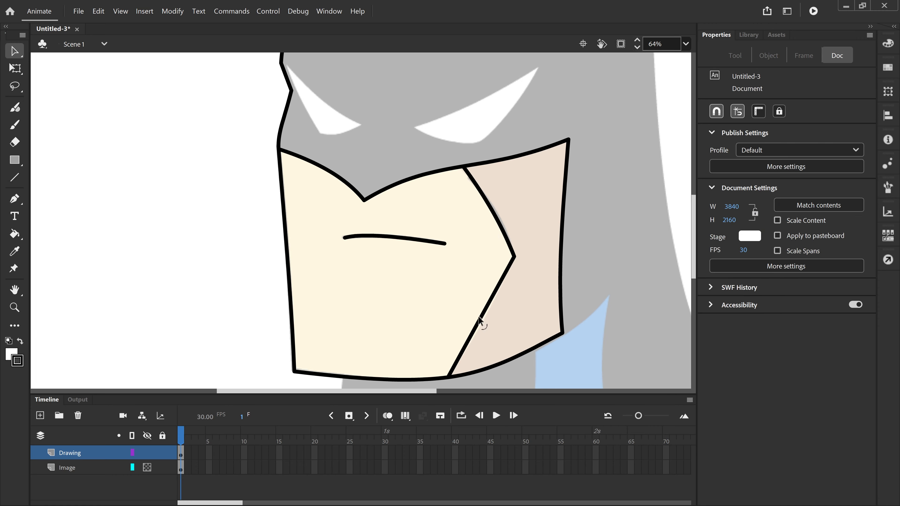
pyautogui.moveTo(477, 321); pyautogui.dragTo(480, 323)
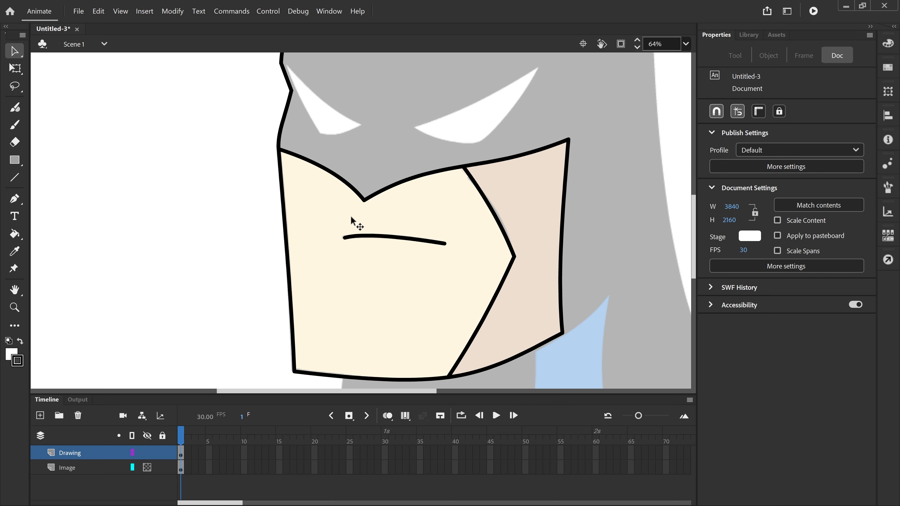
# - Change the Image layer's visibility from opacity to Visible so the reference picture has its full colours
pyautogui.scroll(-3, 387, 237)
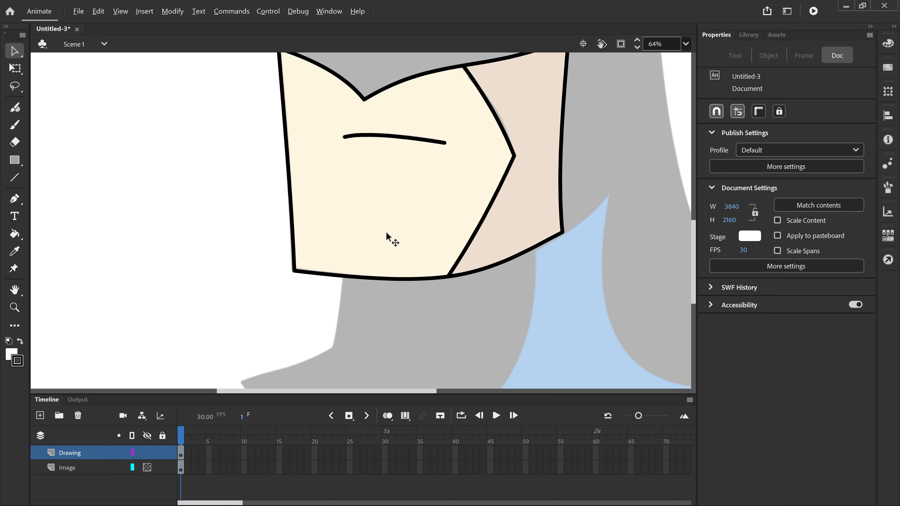
pyautogui.scroll(3, 390, 237)
pyautogui.press('alt')
pyautogui.scroll(-5, 406, 259)
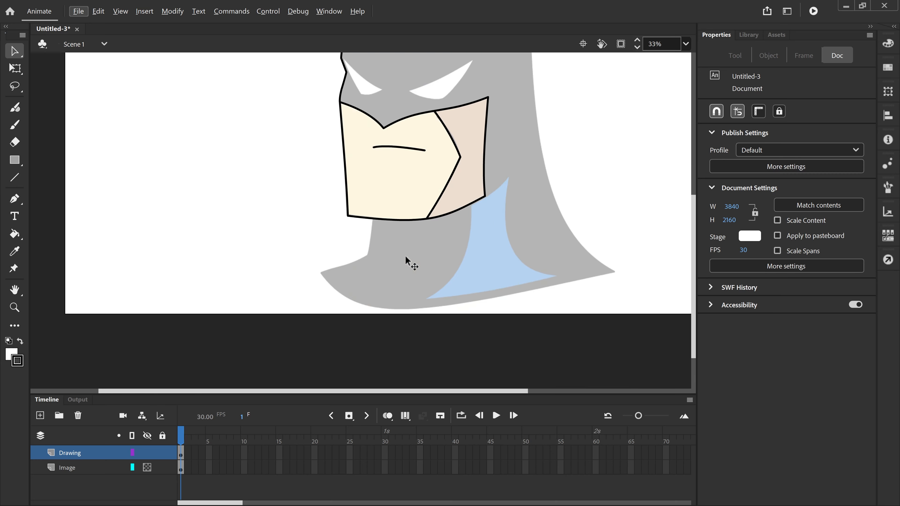
pyautogui.scroll(2, 405, 260)
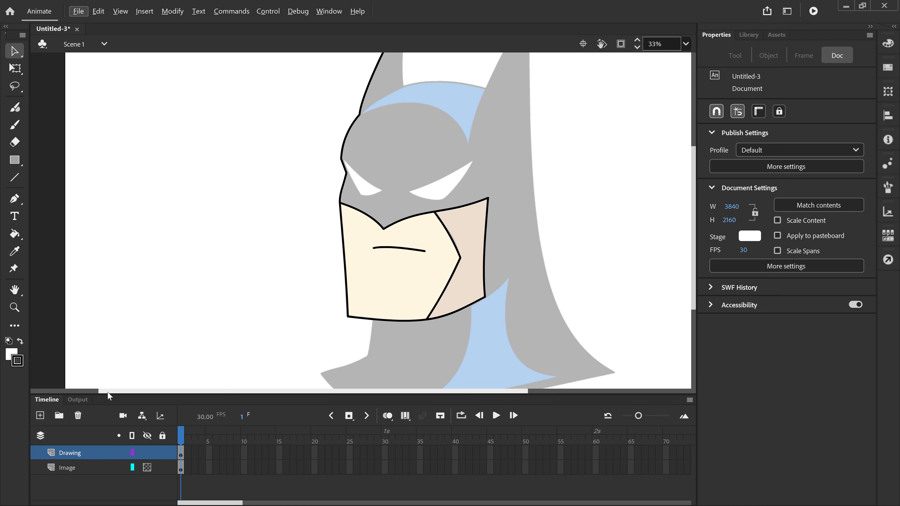
pyautogui.rightClick(87, 470)
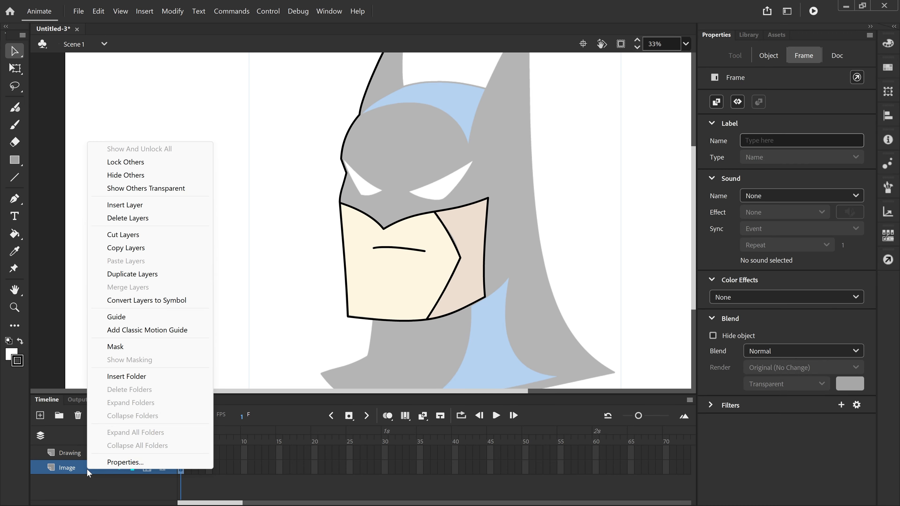
pyautogui.click(115, 462)
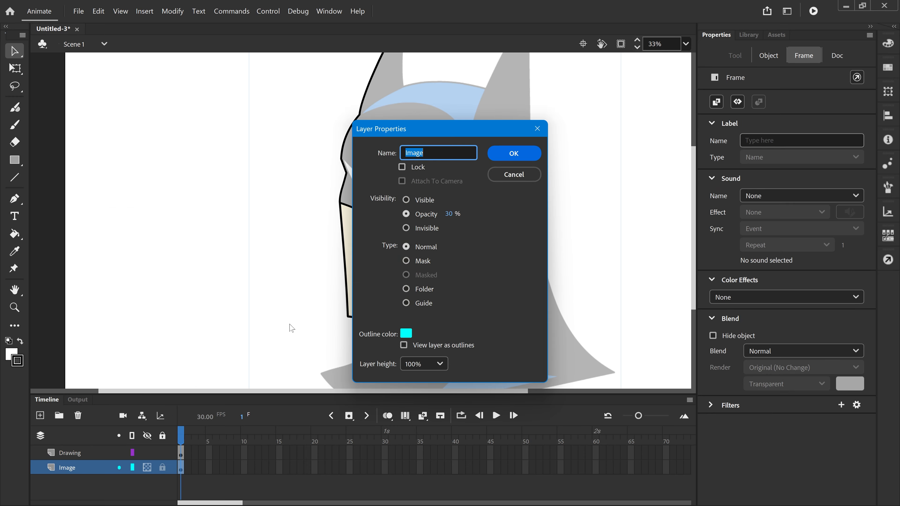
pyautogui.click(407, 200)
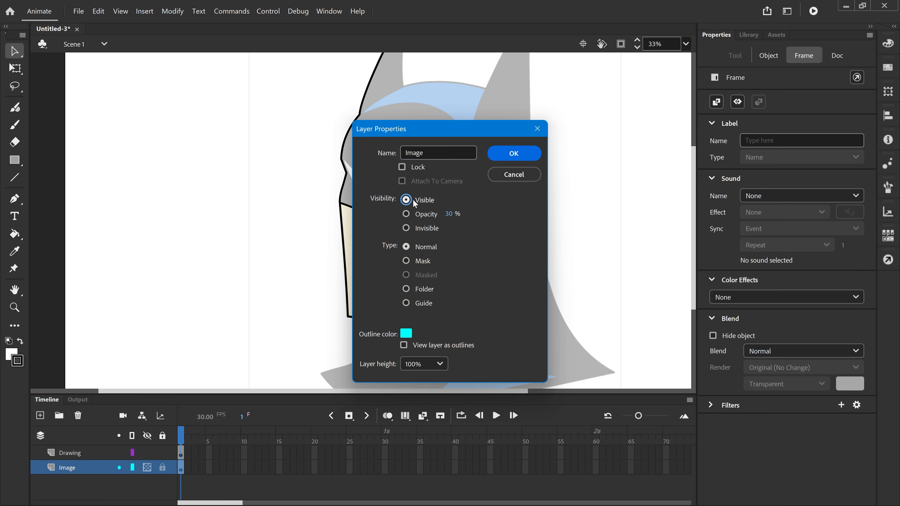
pyautogui.click(516, 150)
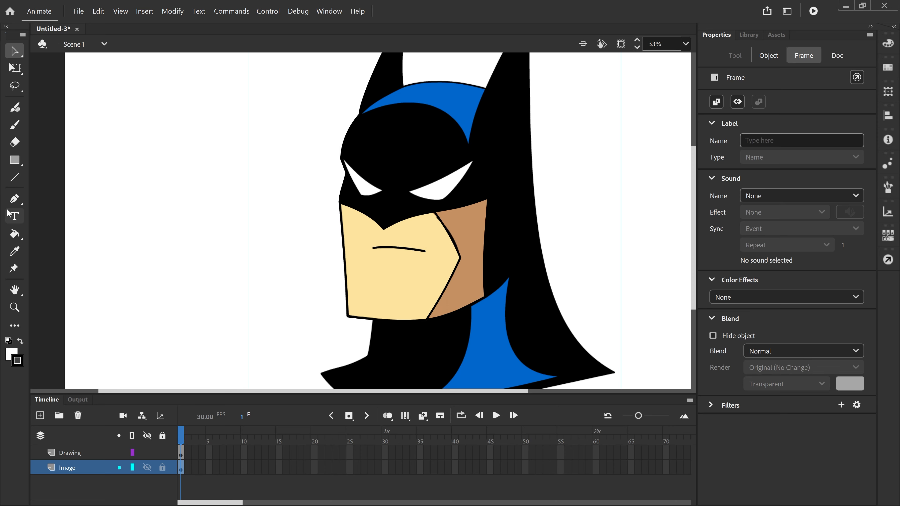
# - Sample the light skin colour from the picture on the Image layer and fill the Drawing layer's main face area with it
pyautogui.click(16, 256)
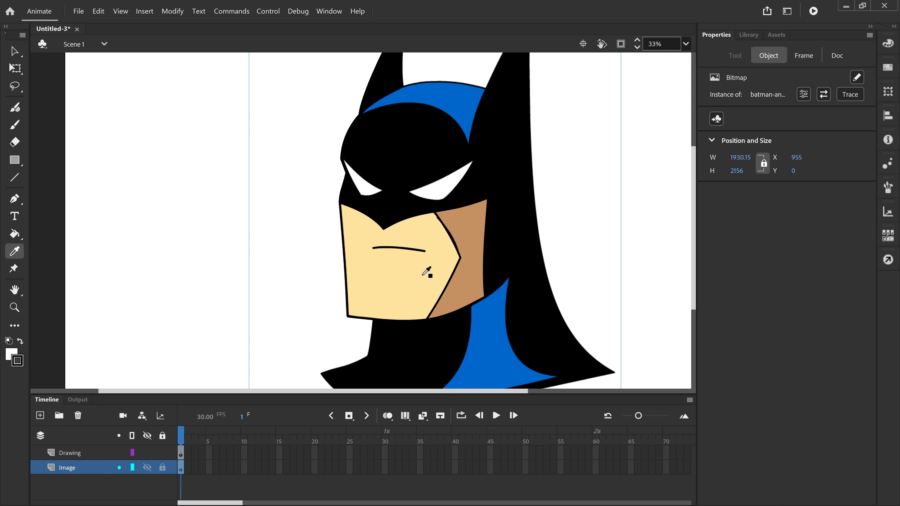
pyautogui.click(403, 269)
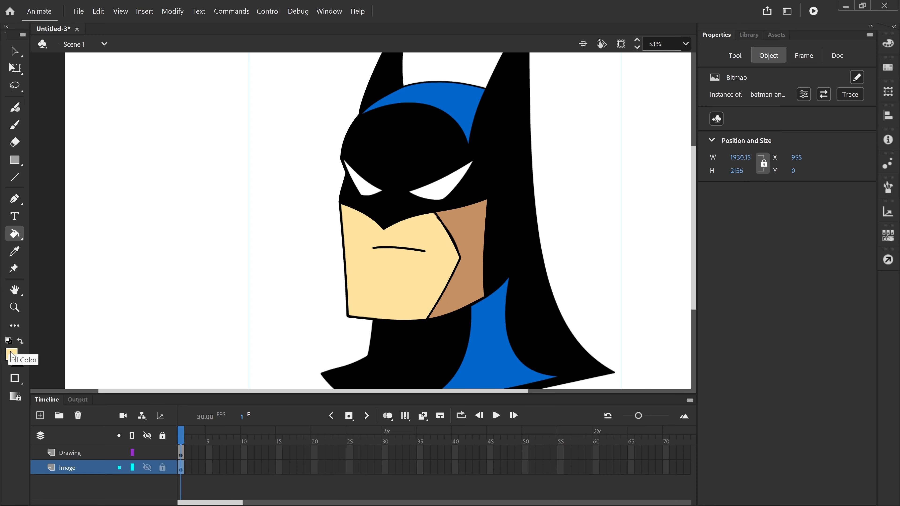
pyautogui.click(97, 455)
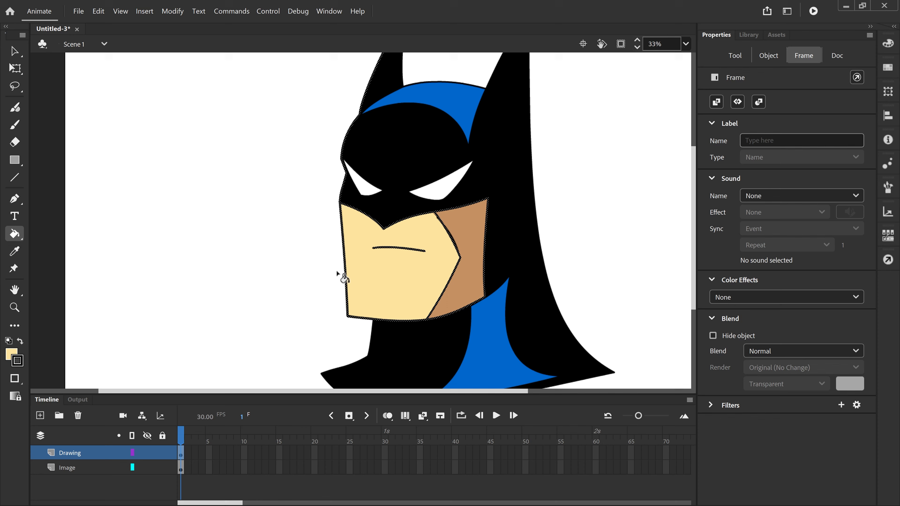
pyautogui.click(399, 287)
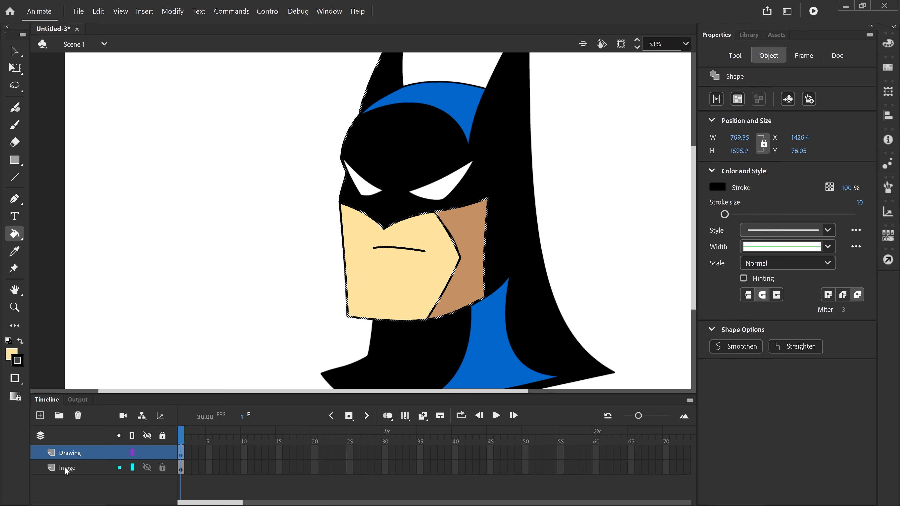
pyautogui.click(148, 468)
# - Fill the shaded side of the face on the Drawing layer with brown sampled from the reference, and hide the Image layer
pyautogui.click(95, 471)
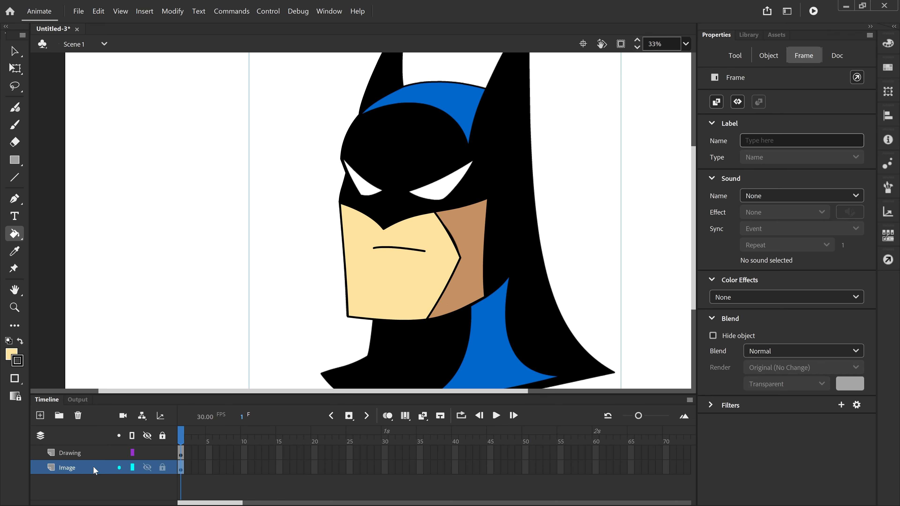
pyautogui.click(15, 251)
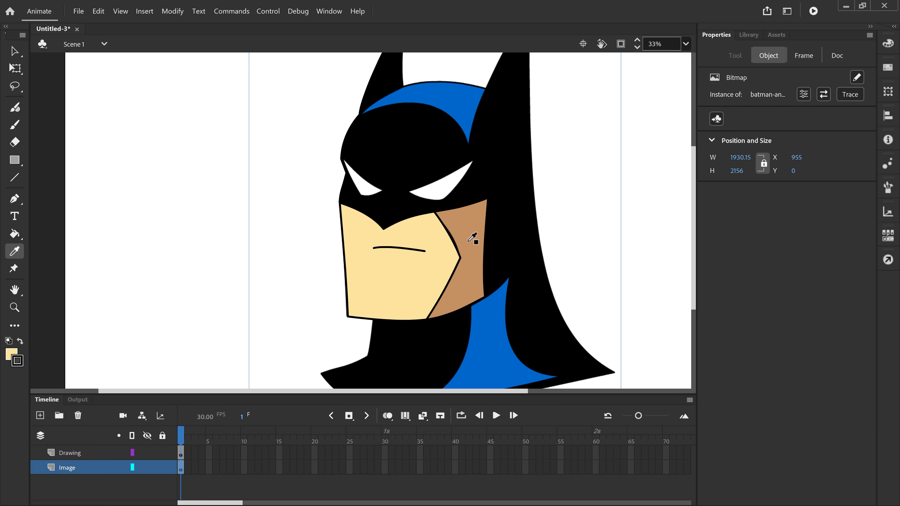
pyautogui.click(468, 234)
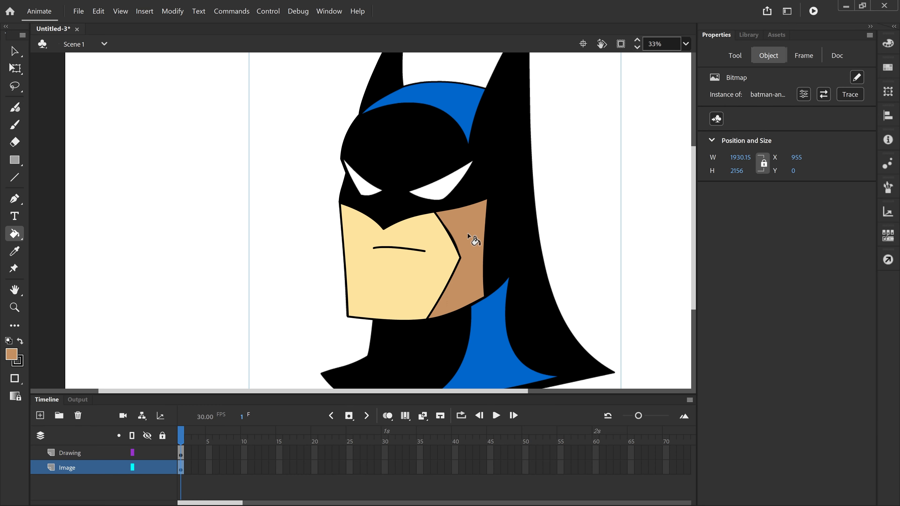
pyautogui.click(94, 452)
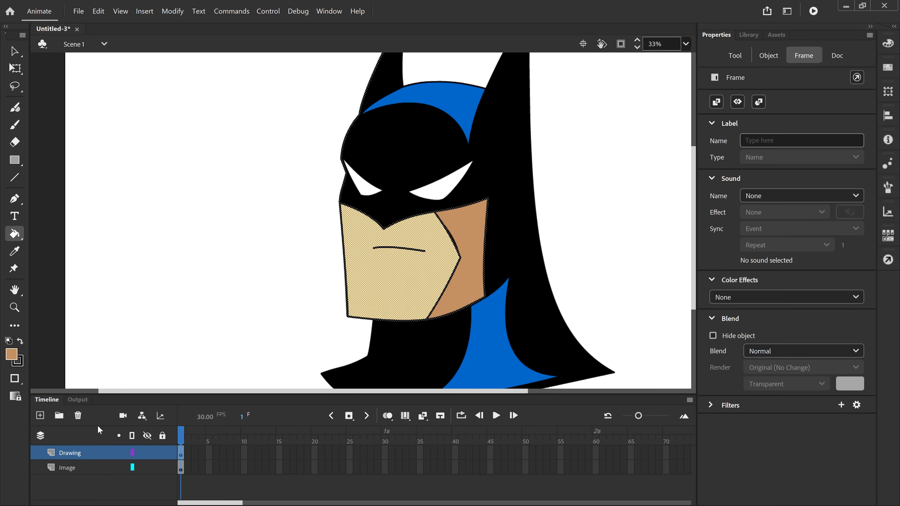
pyautogui.click(14, 234)
pyautogui.click(468, 240)
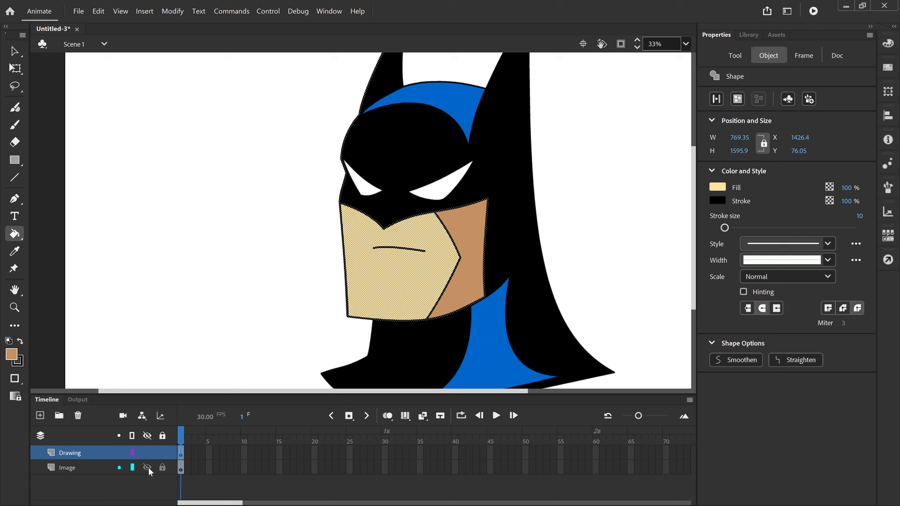
pyautogui.click(147, 468)
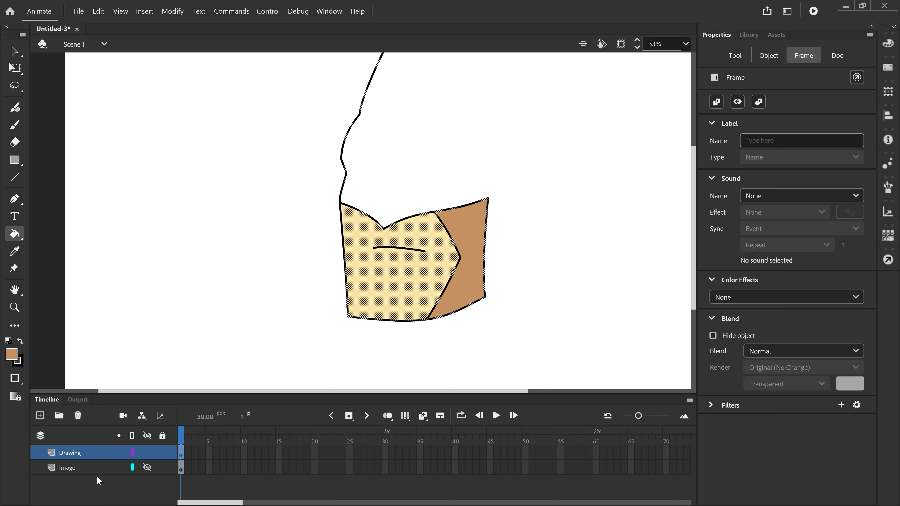
pyautogui.click(13, 52)
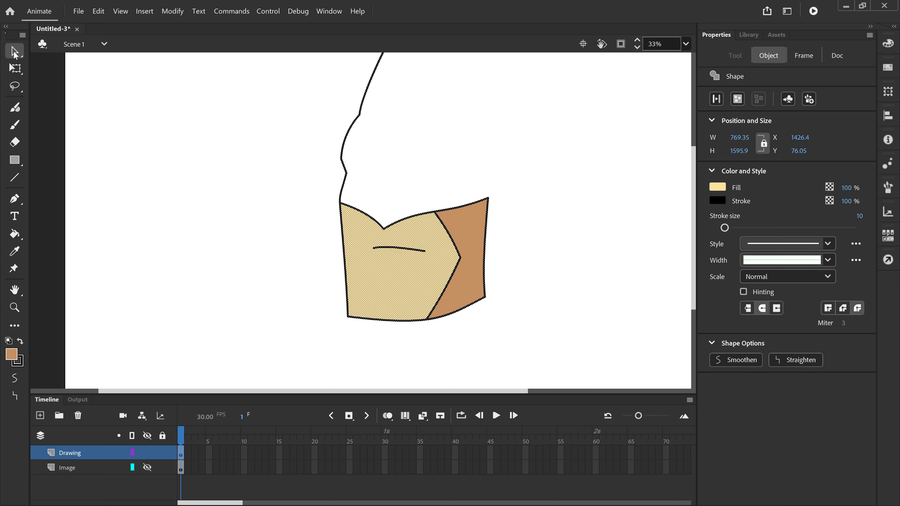
# - Delete both black boundary lines between the light and shaded skin areas of the face
pyautogui.click(222, 198)
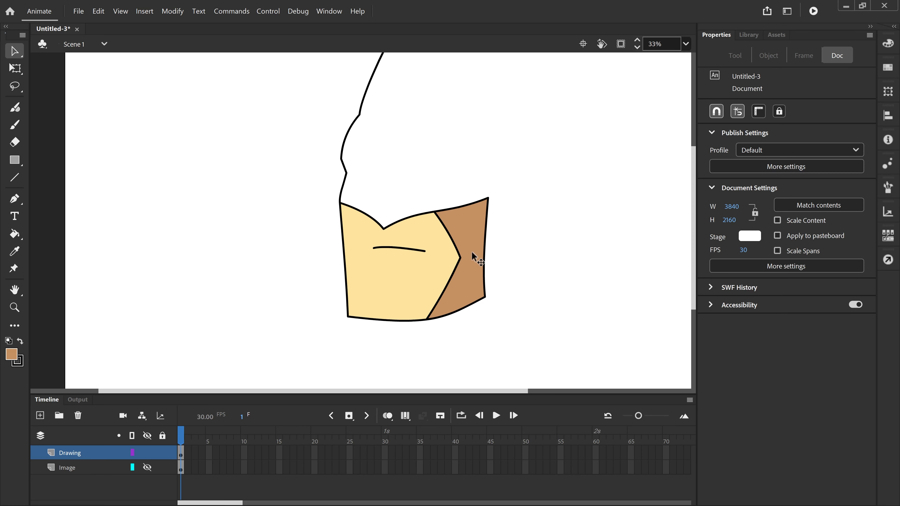
pyautogui.click(446, 230)
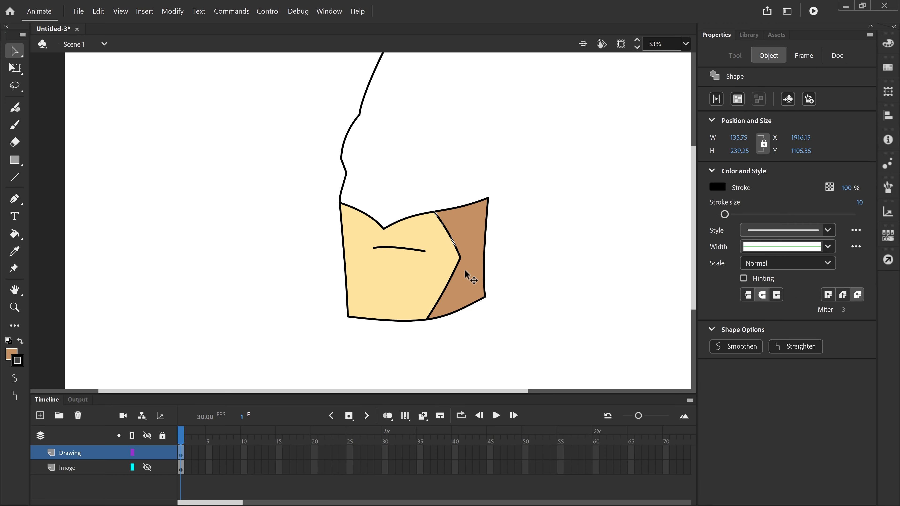
pyautogui.press('Delete')
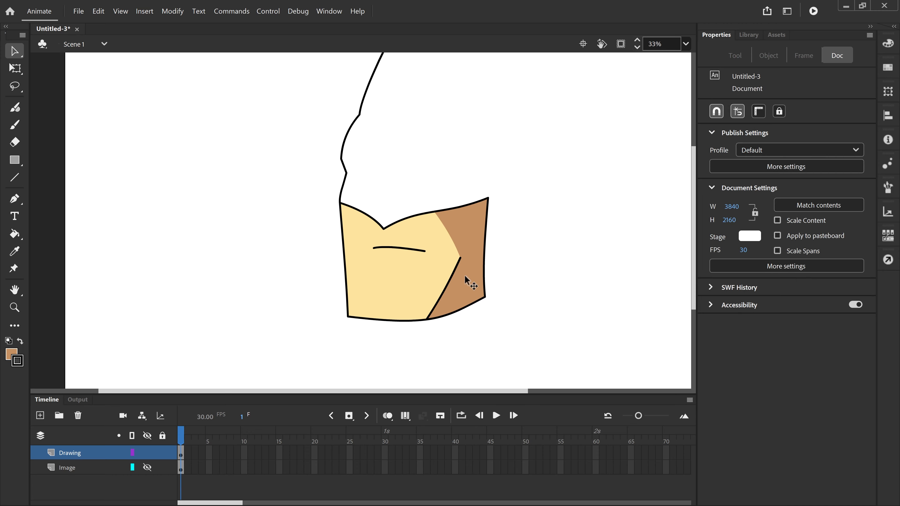
pyautogui.click(454, 279)
pyautogui.press('Delete')
# - Set the Drawing layer's visibility to 30% opacity and show the hidden Image layer
pyautogui.rightClick(94, 454)
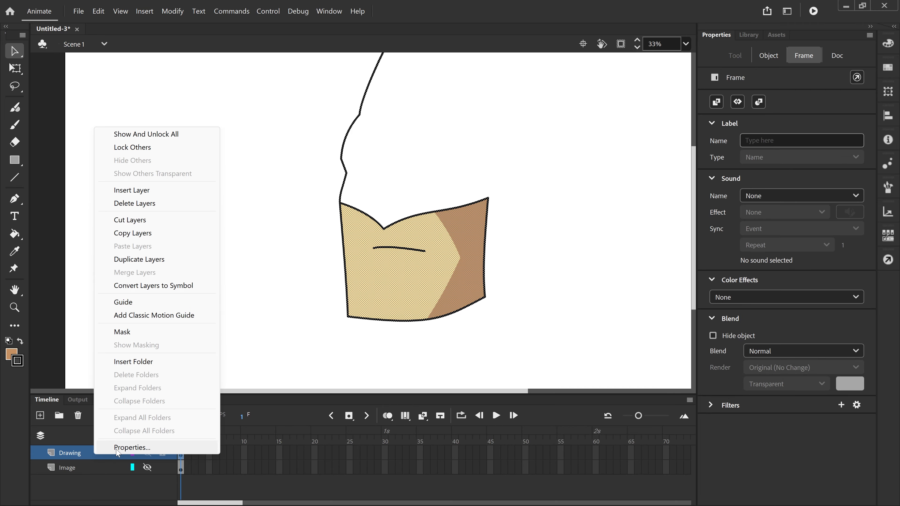
pyautogui.click(117, 448)
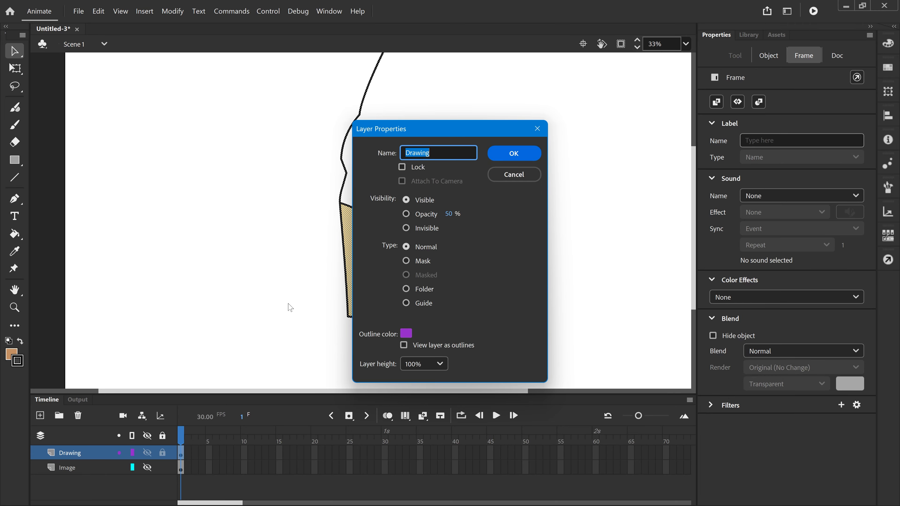
pyautogui.click(407, 214)
pyautogui.click(449, 214)
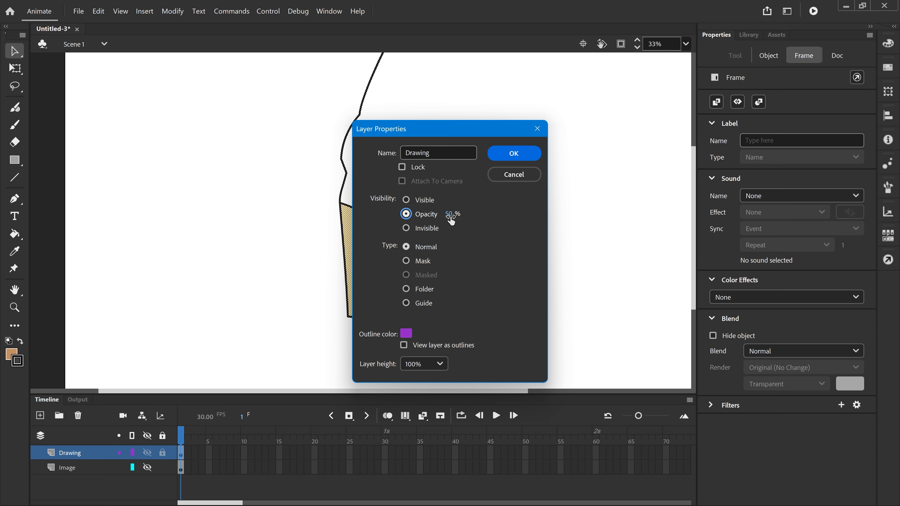
pyautogui.write('30')
pyautogui.click(537, 151)
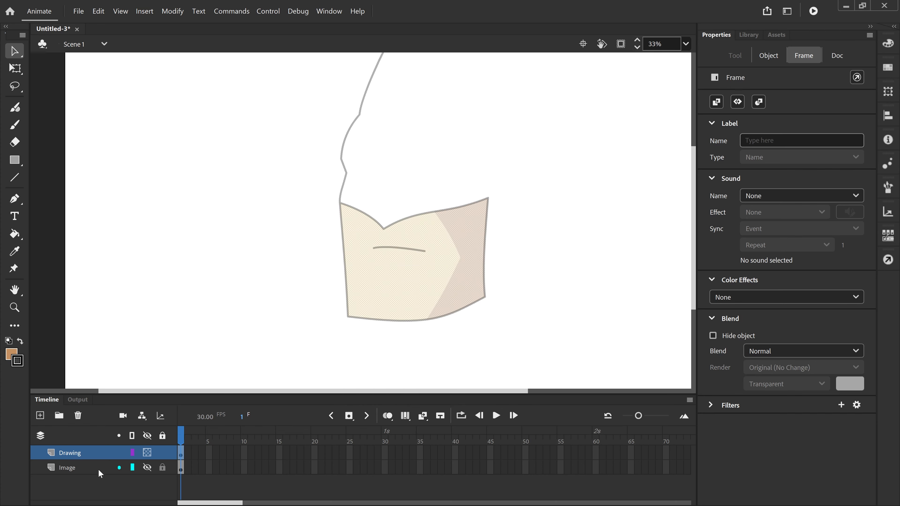
pyautogui.click(148, 468)
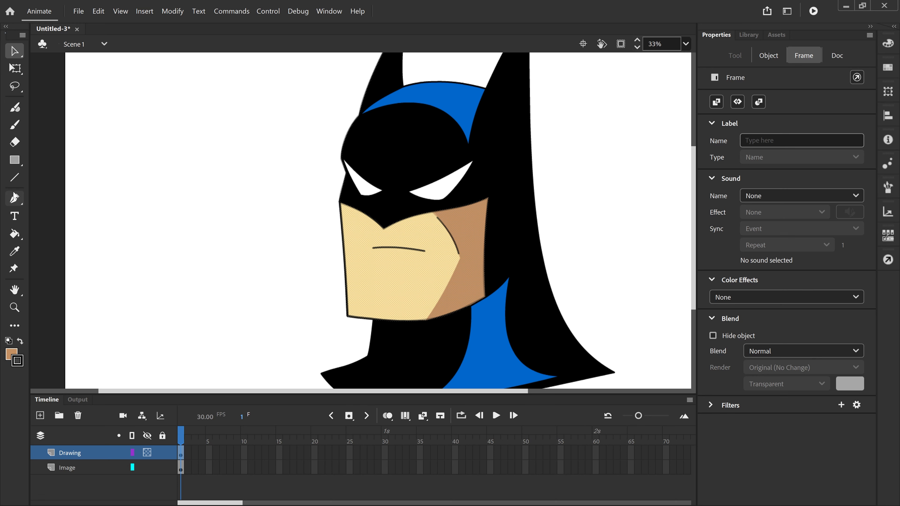
# - Try to draw and bend a cheek line from the mask edge to the shadow's corner, reshape its upper end, and delete it
pyautogui.click(16, 177)
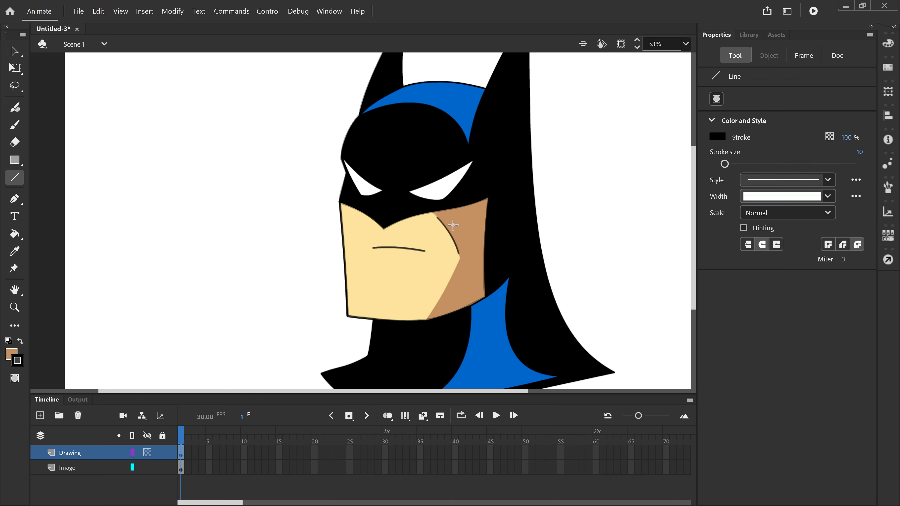
pyautogui.moveTo(436, 213); pyautogui.dragTo(460, 253)
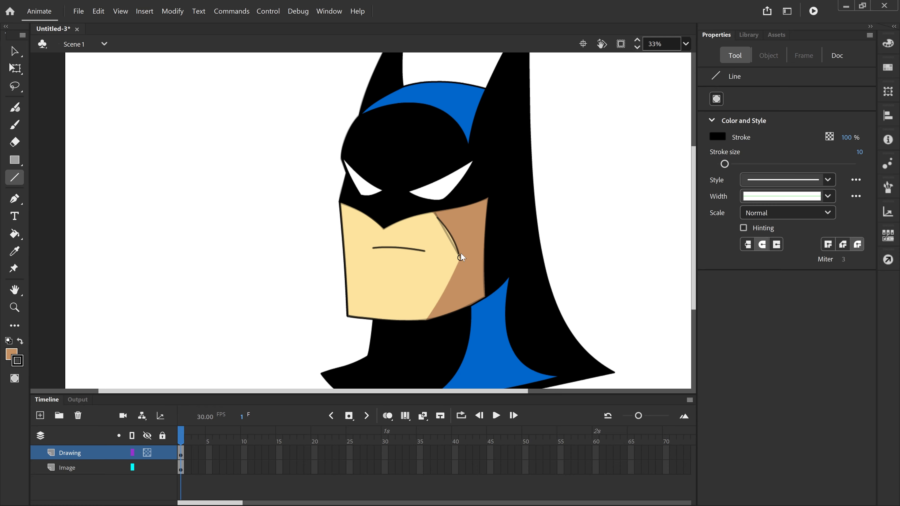
pyautogui.scroll(5, 464, 254)
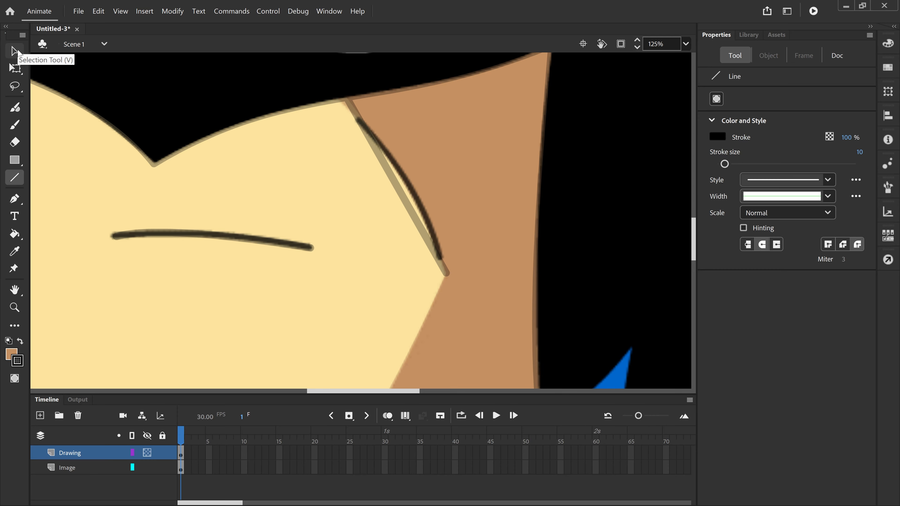
pyautogui.click(16, 52)
pyautogui.moveTo(396, 176)
pyautogui.mouseDown()
pyautogui.moveTo(417, 181)
pyautogui.moveTo(409, 178)
pyautogui.mouseUp()
pyautogui.click(17, 54)
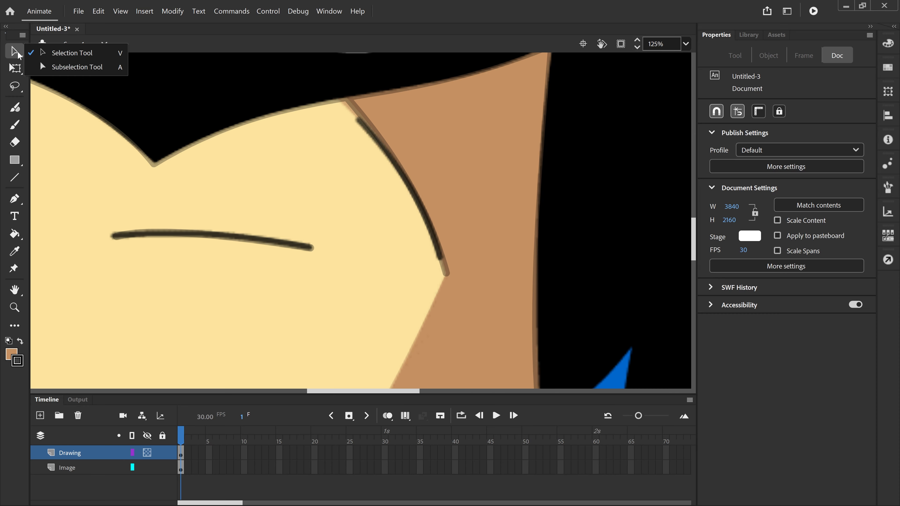
pyautogui.click(77, 66)
pyautogui.click(373, 132)
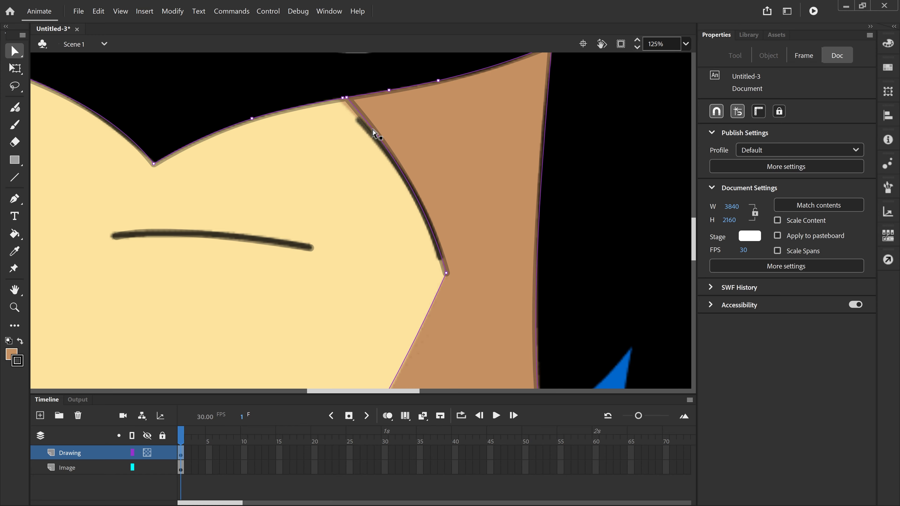
pyautogui.moveTo(346, 97); pyautogui.dragTo(380, 159)
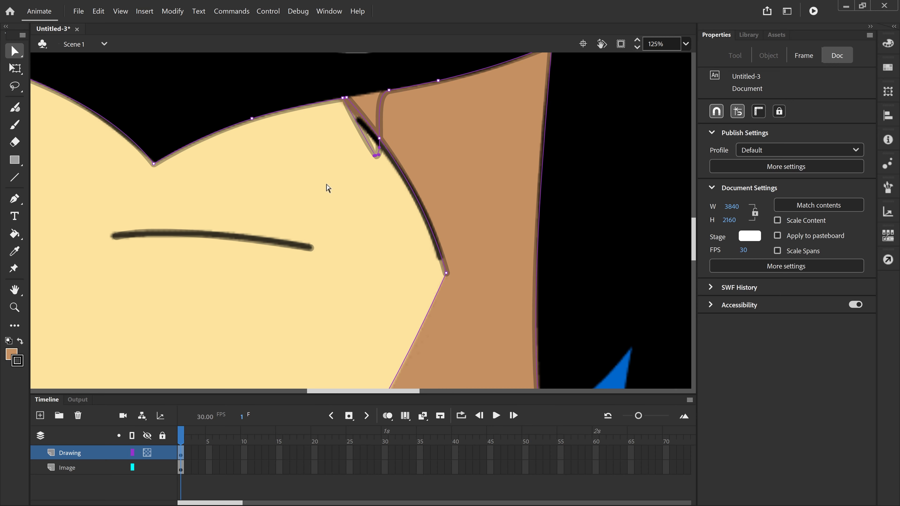
pyautogui.press('Delete')
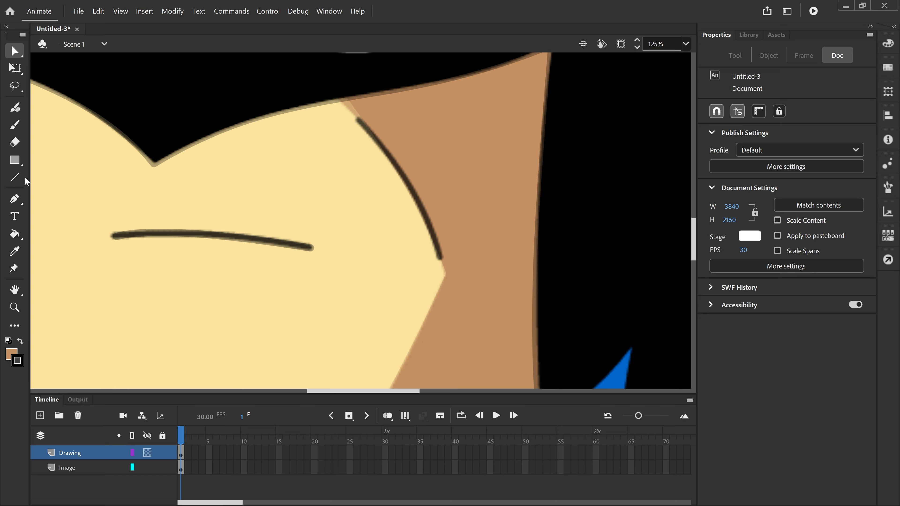
# - Draw a line between the ends of the reference's cheek line and bend it to follow the curve
pyautogui.click(14, 177)
pyautogui.moveTo(357, 119)
pyautogui.mouseDown()
pyautogui.moveTo(424, 209)
pyautogui.moveTo(441, 254)
pyautogui.mouseUp()
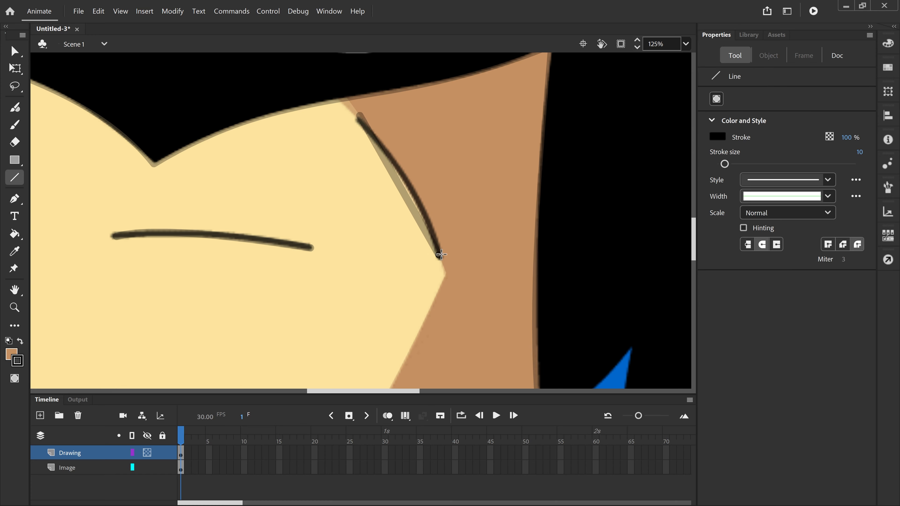
pyautogui.click(16, 54)
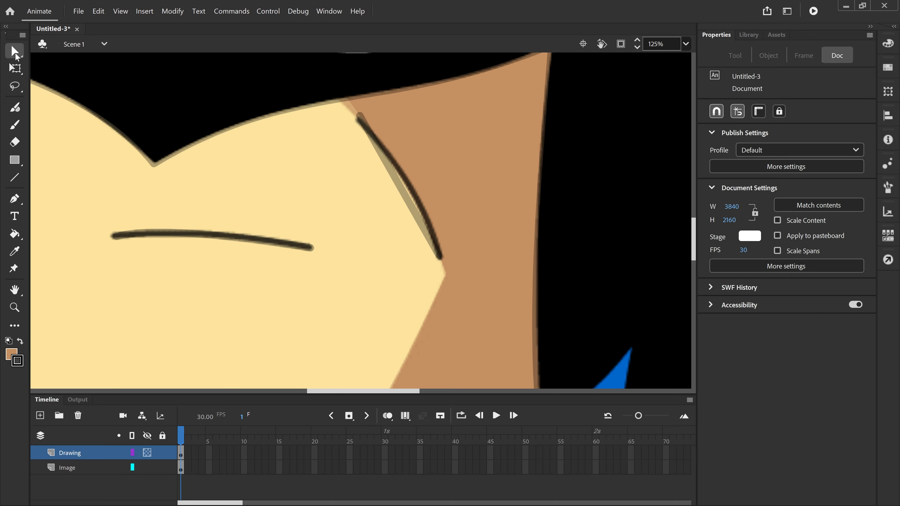
pyautogui.moveTo(399, 188); pyautogui.dragTo(414, 185)
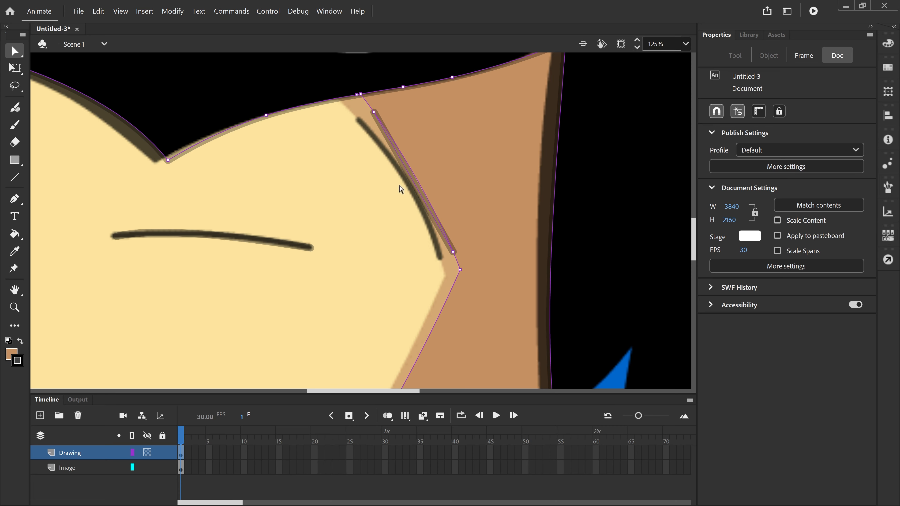
pyautogui.hotkey('ctrl', 'z')
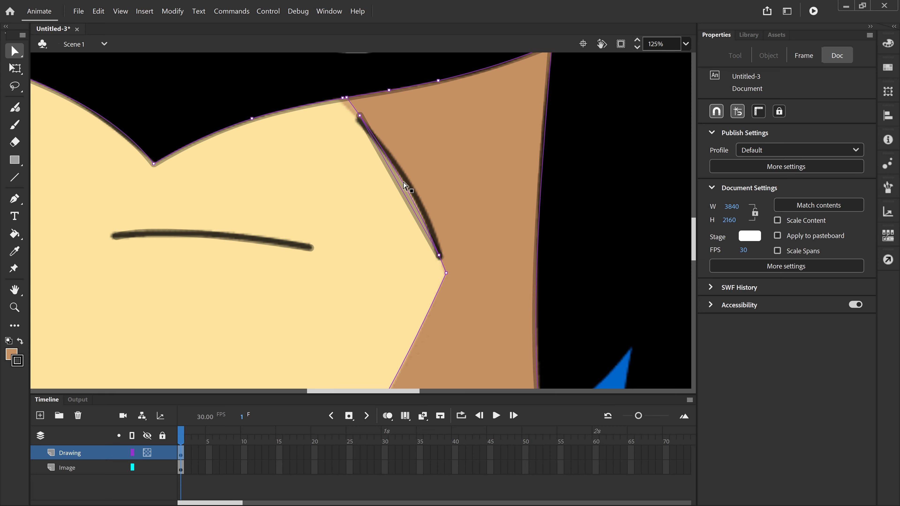
pyautogui.click(18, 52)
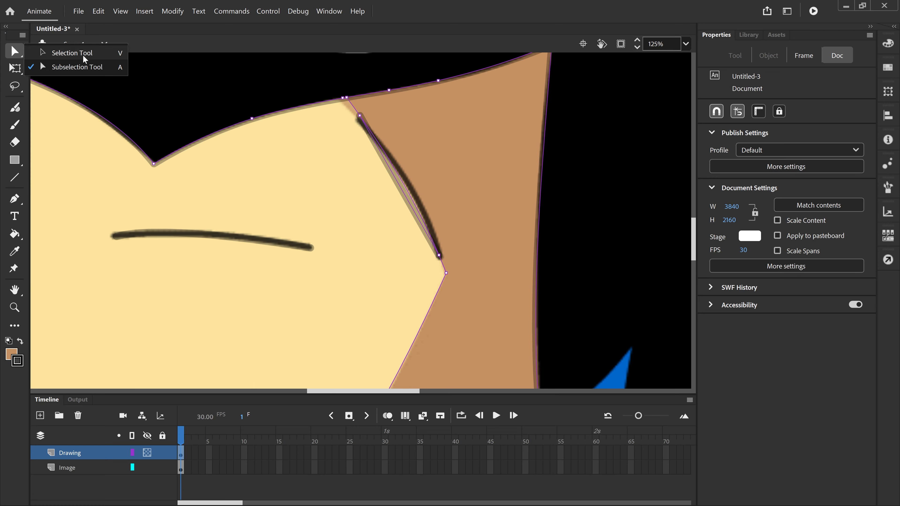
pyautogui.click(83, 55)
pyautogui.moveTo(400, 190); pyautogui.dragTo(411, 190)
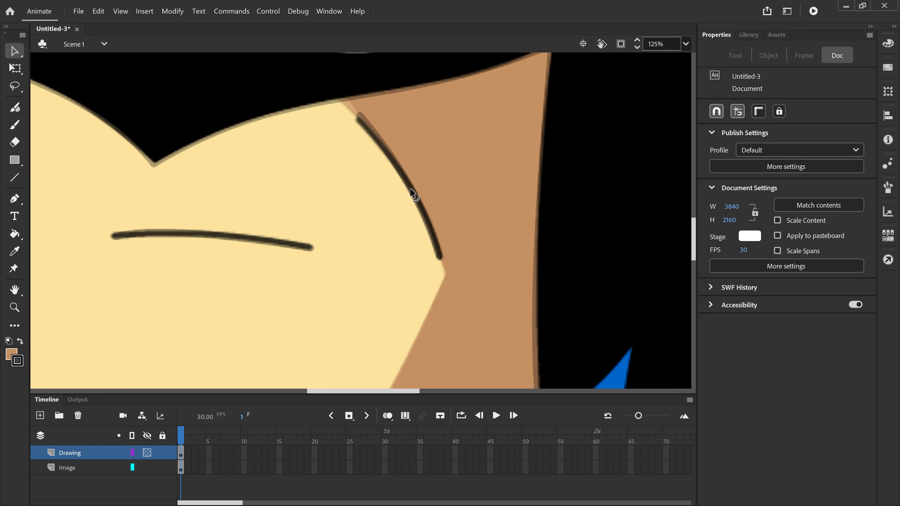
# - Nudge the upper anchor point of the cheek line down to align it with the reference stroke
pyautogui.click(15, 50)
pyautogui.click(63, 66)
pyautogui.click(367, 126)
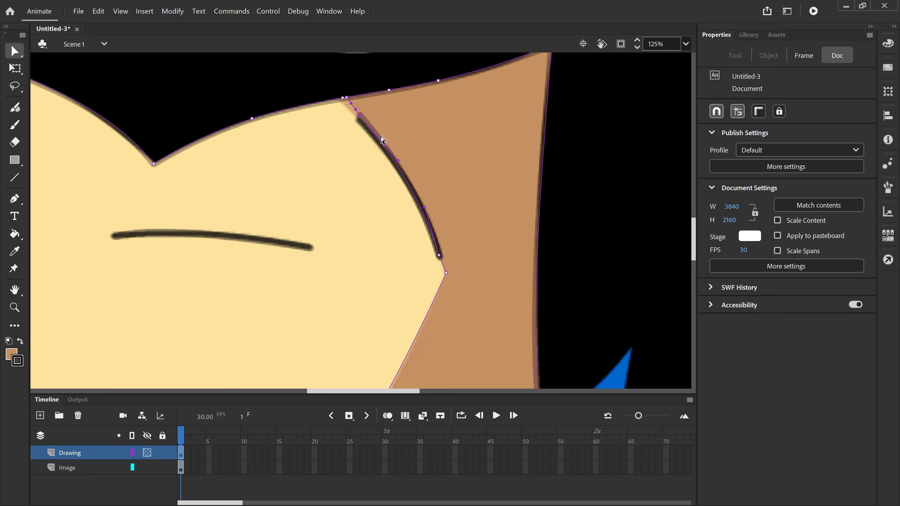
pyautogui.press('Down')
pyautogui.press('Down')
pyautogui.press('Down')
pyautogui.press('Down')
pyautogui.press('Down')
pyautogui.press('Down')
pyautogui.press('Down')
pyautogui.press('Down')
pyautogui.press('Down')
pyautogui.press('Down')
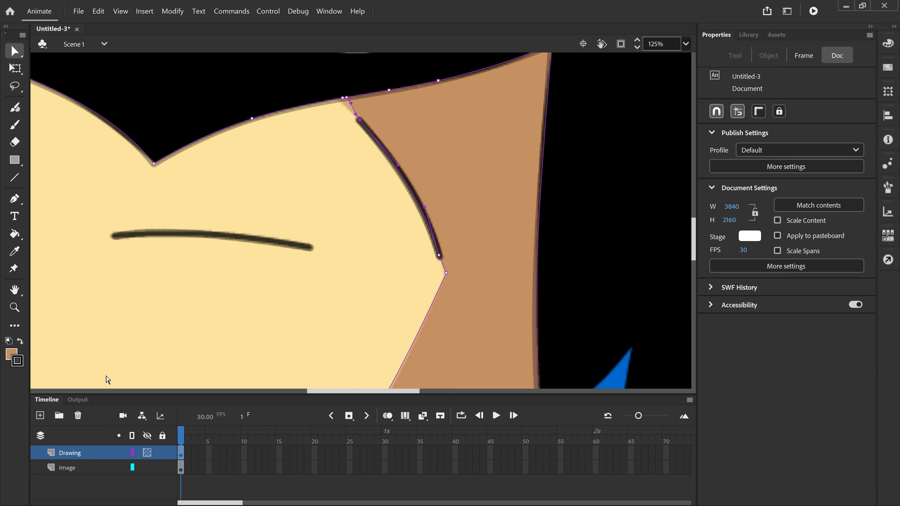
# - Change the Drawing layer's visibility from opacity back to Visible
pyautogui.rightClick(93, 457)
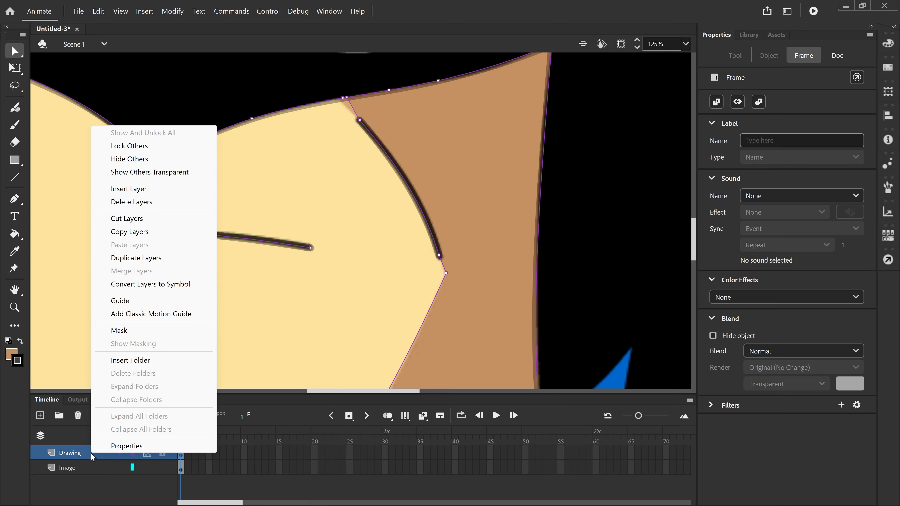
pyautogui.click(122, 447)
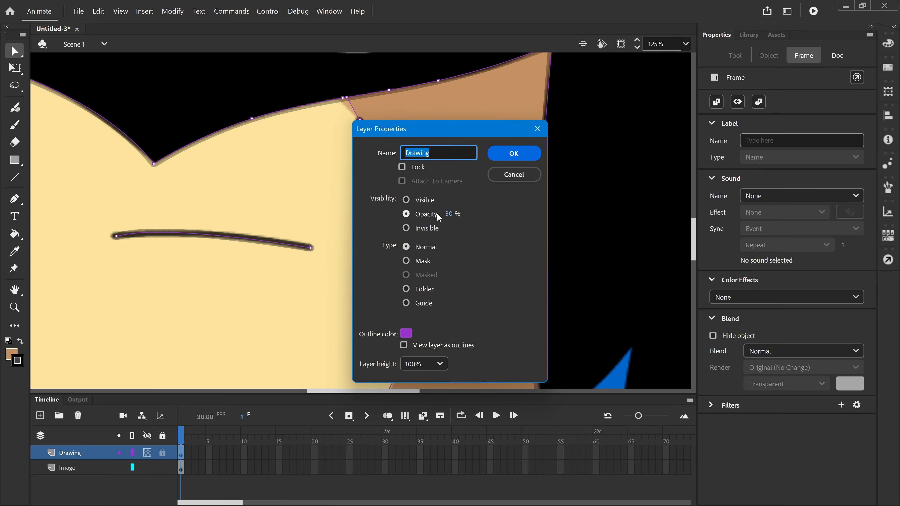
pyautogui.click(406, 200)
pyautogui.click(515, 153)
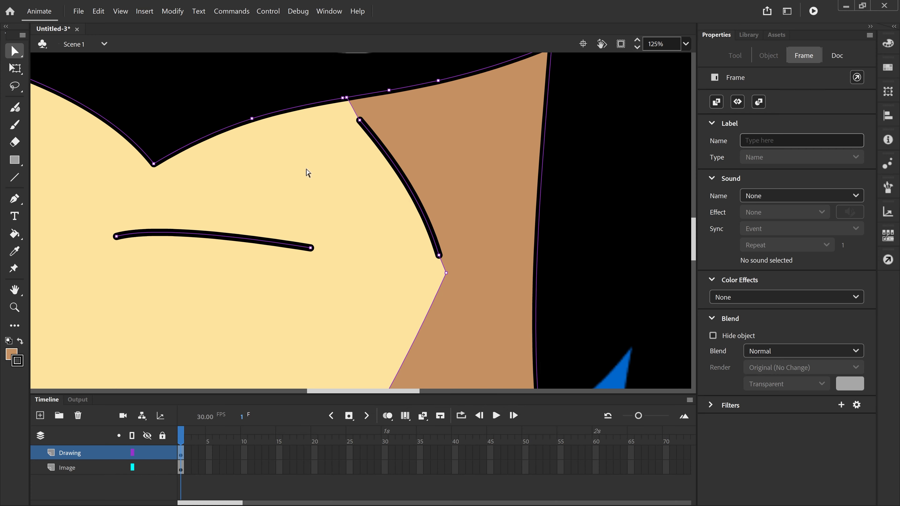
# - Set the Image layer's visibility to 30% opacity to fade the reference picture
pyautogui.scroll(-2, 307, 173)
pyautogui.scroll(-3, 306, 174)
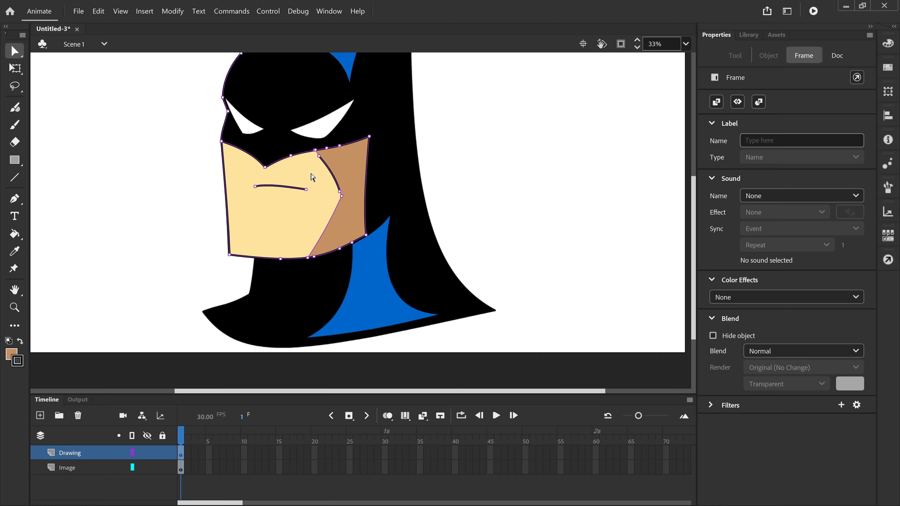
pyautogui.rightClick(83, 474)
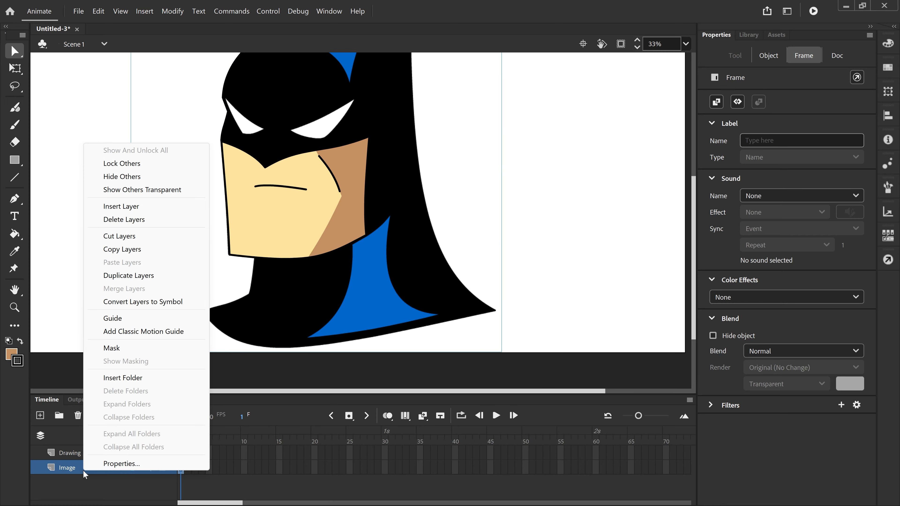
pyautogui.click(110, 467)
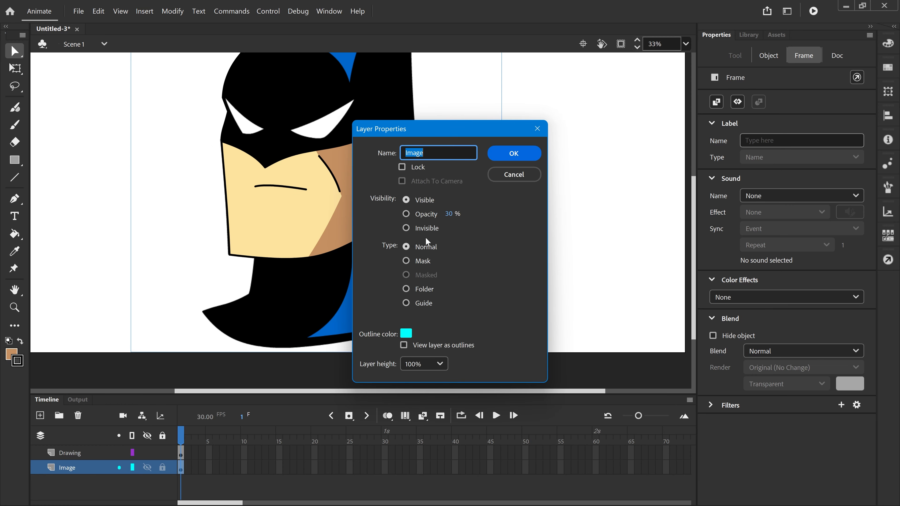
pyautogui.click(407, 214)
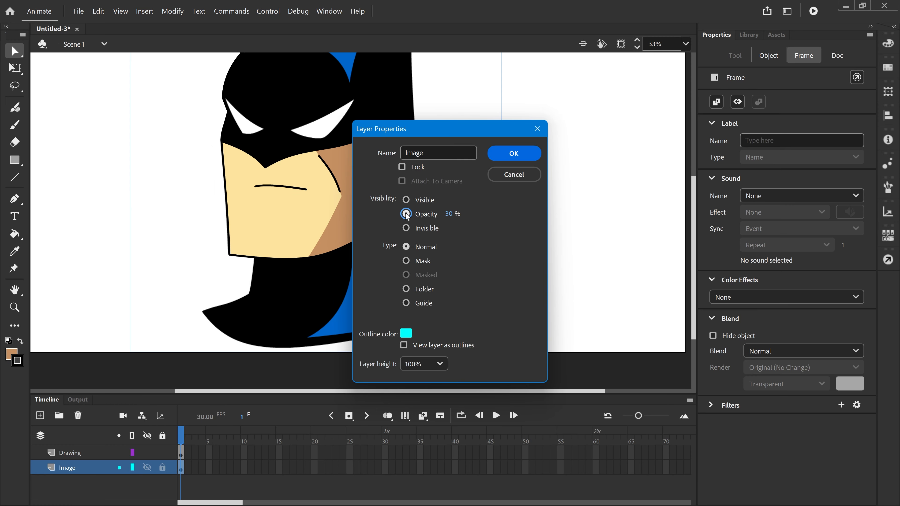
pyautogui.click(514, 153)
# - Try to draw a line from the left ear's tip down its inner edge with the Image layer active, and undo it
pyautogui.scroll(3, 470, 198)
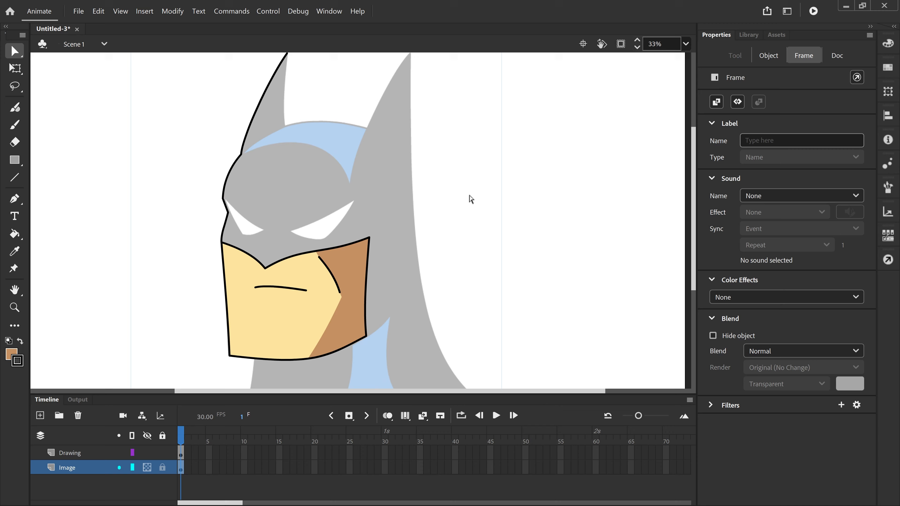
pyautogui.scroll(3, 355, 184)
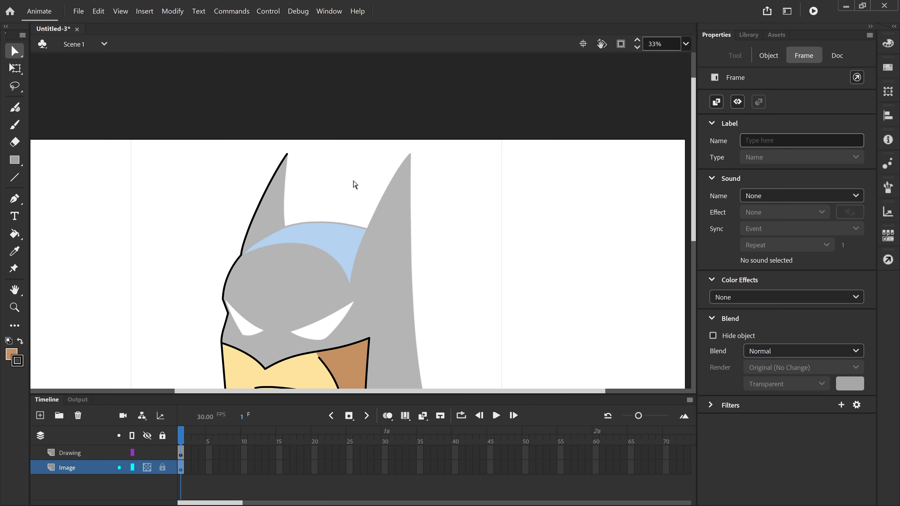
pyautogui.scroll(-3, 354, 184)
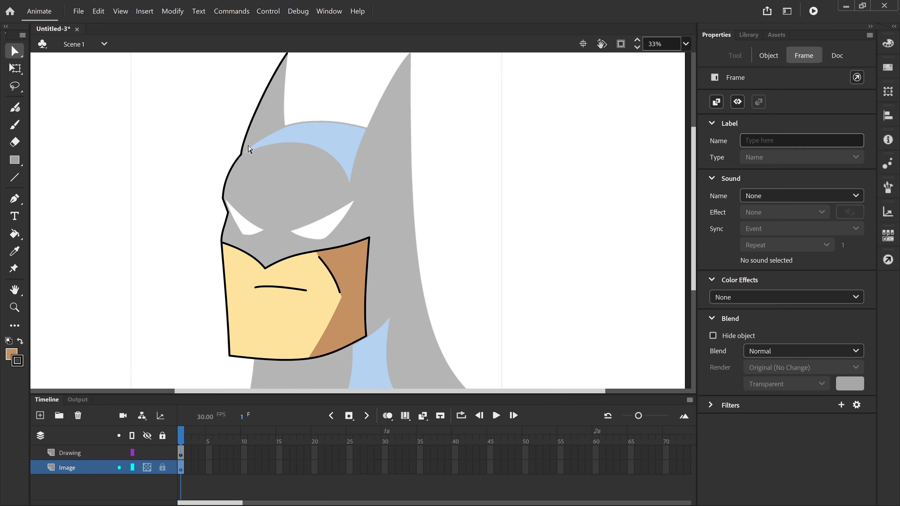
pyautogui.scroll(3, 248, 149)
pyautogui.click(14, 178)
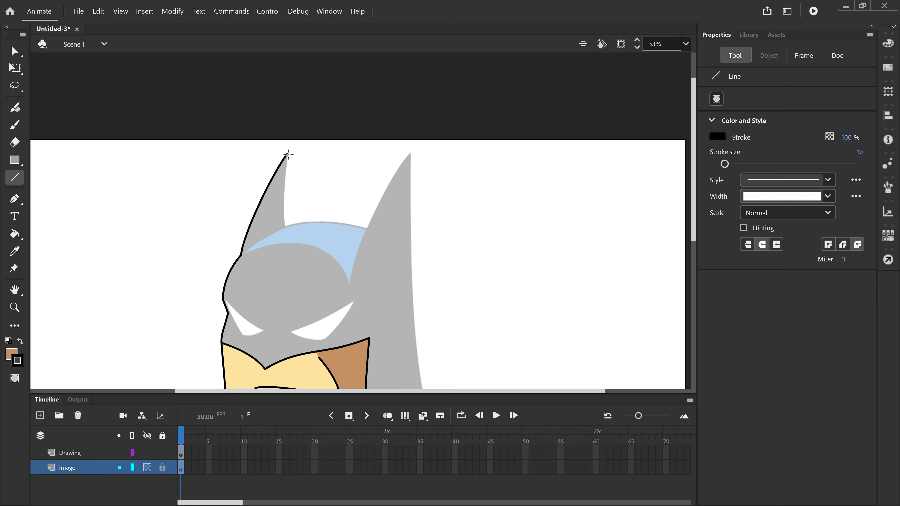
pyautogui.moveTo(288, 154); pyautogui.dragTo(284, 226)
pyautogui.hotkey('ctrl', 'z')
# - Try to draw a line with the locked Image layer active, and decline unlocking it
pyautogui.click(89, 454)
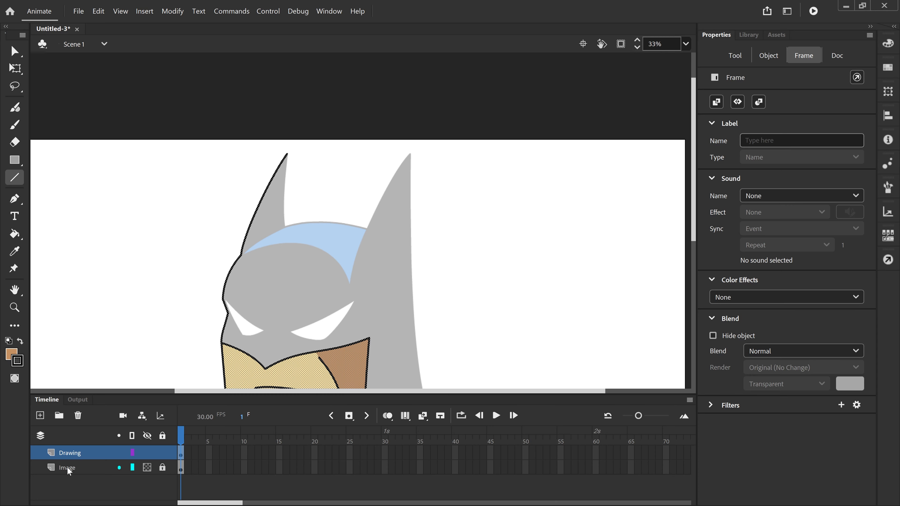
pyautogui.click(83, 469)
pyautogui.click(292, 197)
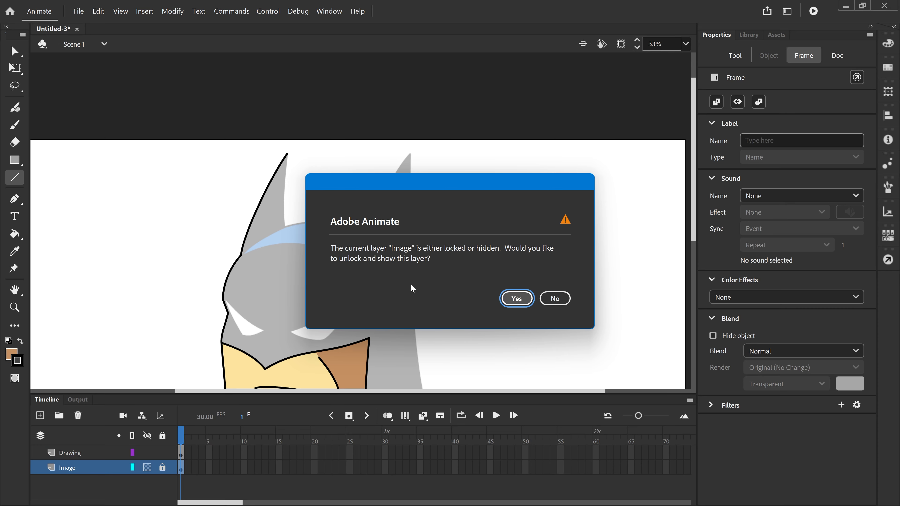
pyautogui.click(561, 301)
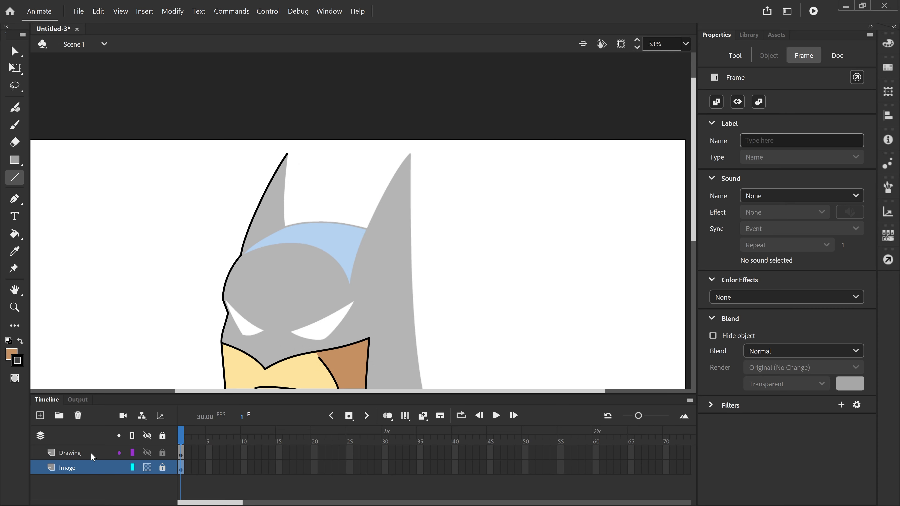
# - On the Drawing layer, outline the left ear's inner edge, head top, right ear, cape and neck with connected straight lines
pyautogui.click(91, 456)
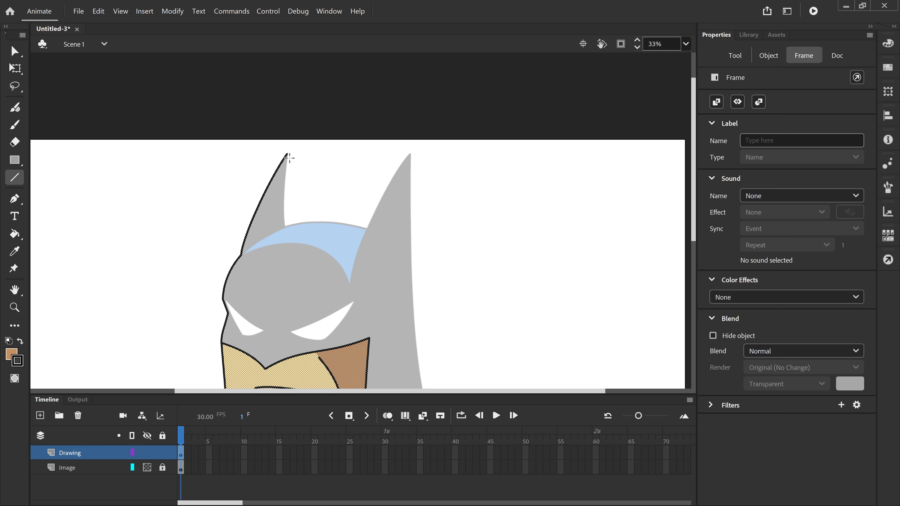
pyautogui.moveTo(287, 154)
pyautogui.mouseDown()
pyautogui.moveTo(287, 234)
pyautogui.moveTo(287, 225)
pyautogui.mouseUp()
pyautogui.moveTo(287, 224)
pyautogui.mouseDown()
pyautogui.moveTo(365, 231)
pyautogui.moveTo(409, 153)
pyautogui.mouseUp()
pyautogui.scroll(-2, 409, 153)
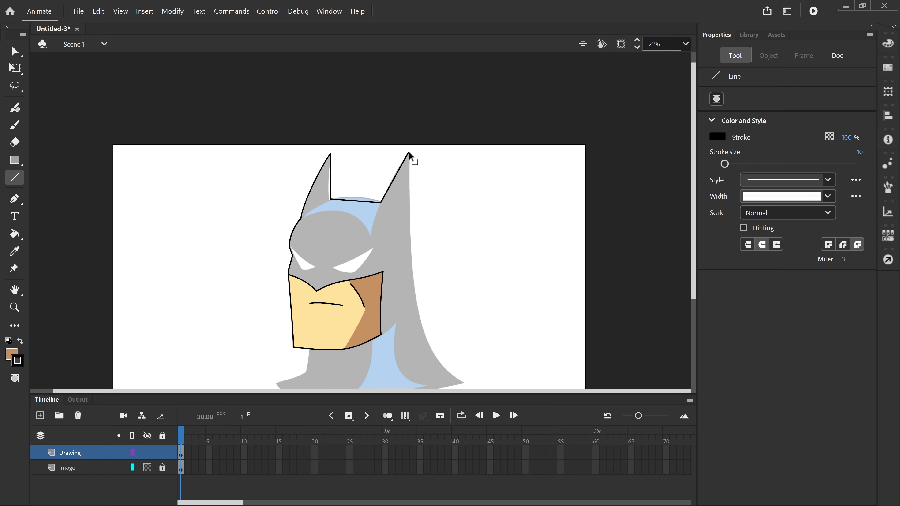
pyautogui.scroll(-1, 410, 153)
pyautogui.moveTo(408, 153)
pyautogui.mouseDown()
pyautogui.moveTo(430, 302)
pyautogui.moveTo(453, 341)
pyautogui.moveTo(303, 337)
pyautogui.moveTo(327, 327)
pyautogui.mouseUp()
pyautogui.moveTo(327, 328); pyautogui.dragTo(329, 311)
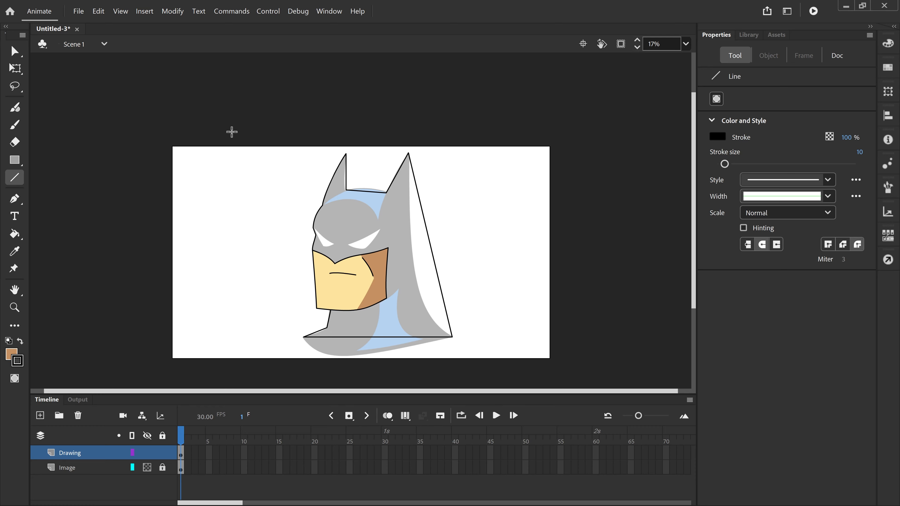
# - Bend the straight lines of the left ear's inner edge, head top, cape back, bottom hem and neck to follow the reference
pyautogui.click(13, 51)
pyautogui.moveTo(346, 179); pyautogui.dragTo(372, 192)
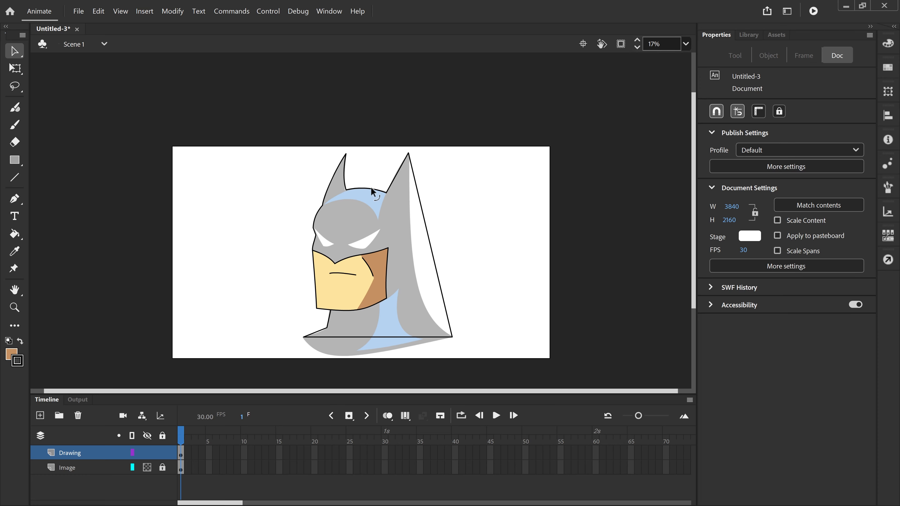
pyautogui.moveTo(433, 245); pyautogui.dragTo(412, 270)
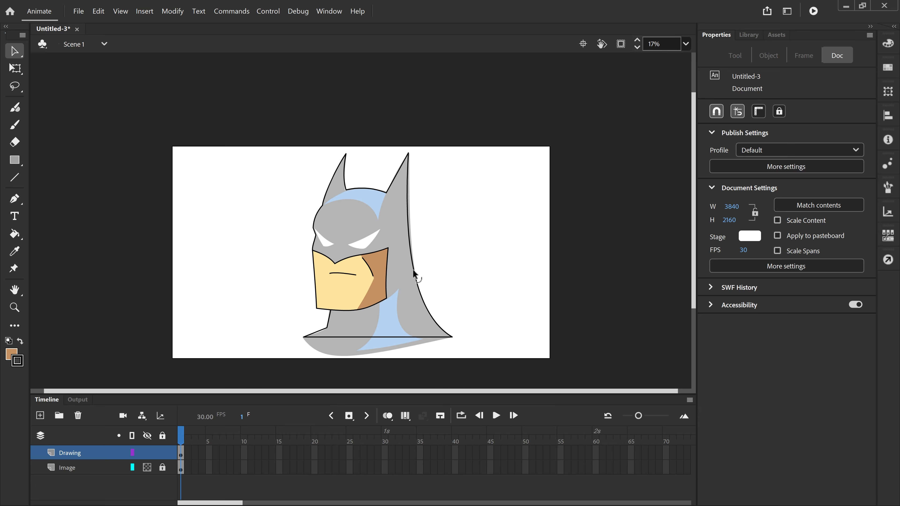
pyautogui.moveTo(349, 334); pyautogui.dragTo(327, 324)
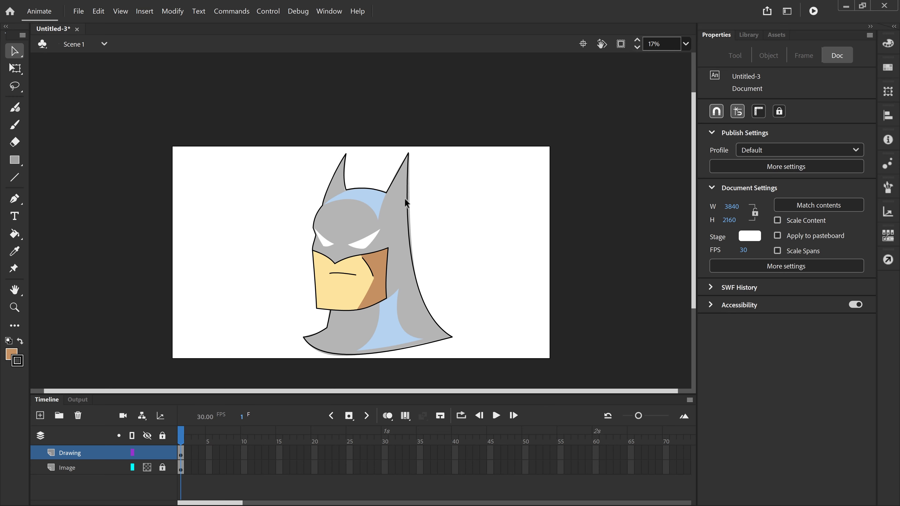
# - Adjust the curve handles of the cape's back edge with the Subselection tool to match the reference
pyautogui.click(18, 58)
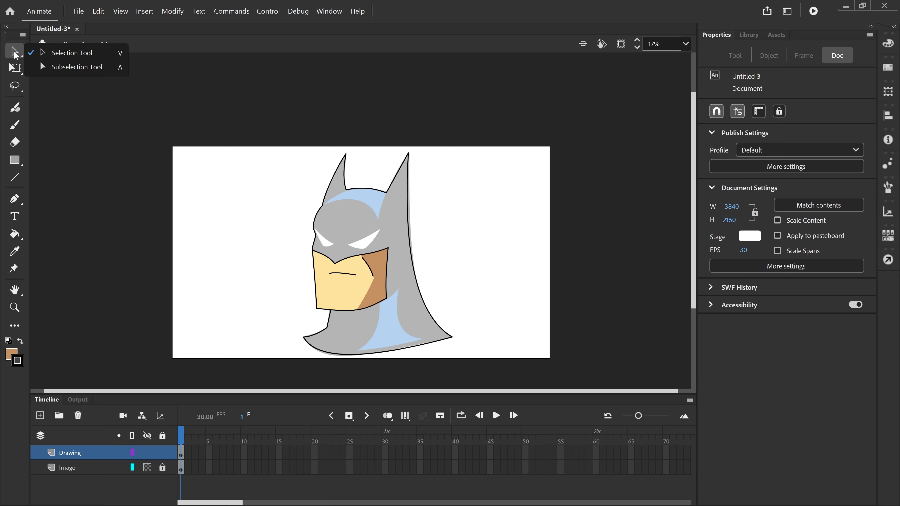
pyautogui.click(67, 68)
pyautogui.click(409, 227)
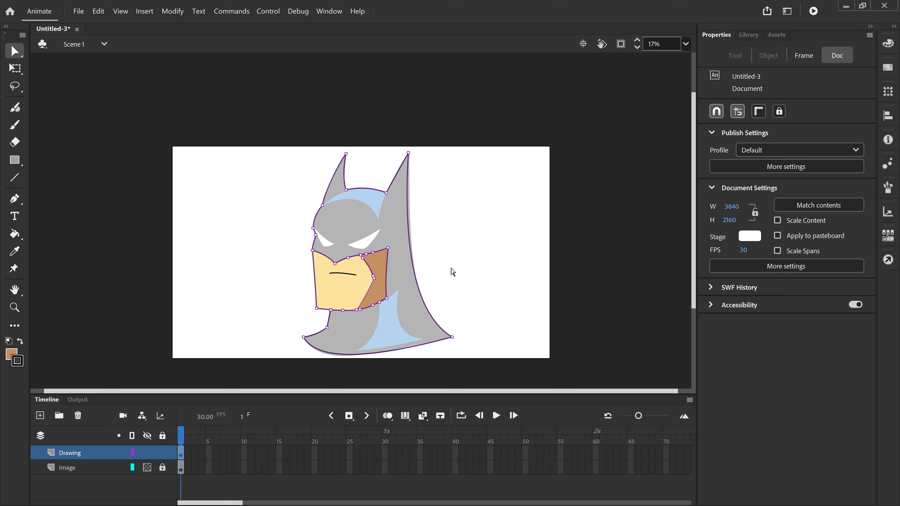
pyautogui.click(453, 337)
pyautogui.moveTo(403, 255); pyautogui.dragTo(405, 221)
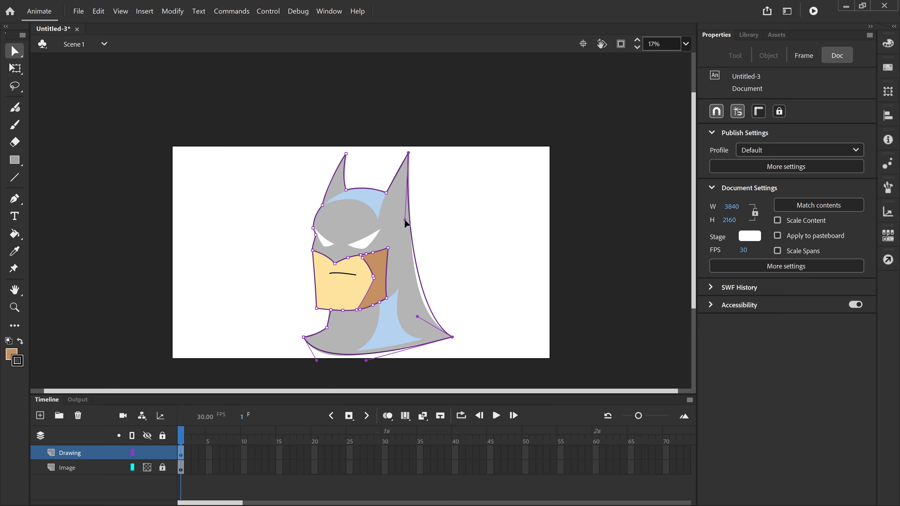
pyautogui.moveTo(417, 316); pyautogui.dragTo(413, 326)
pyautogui.click(496, 264)
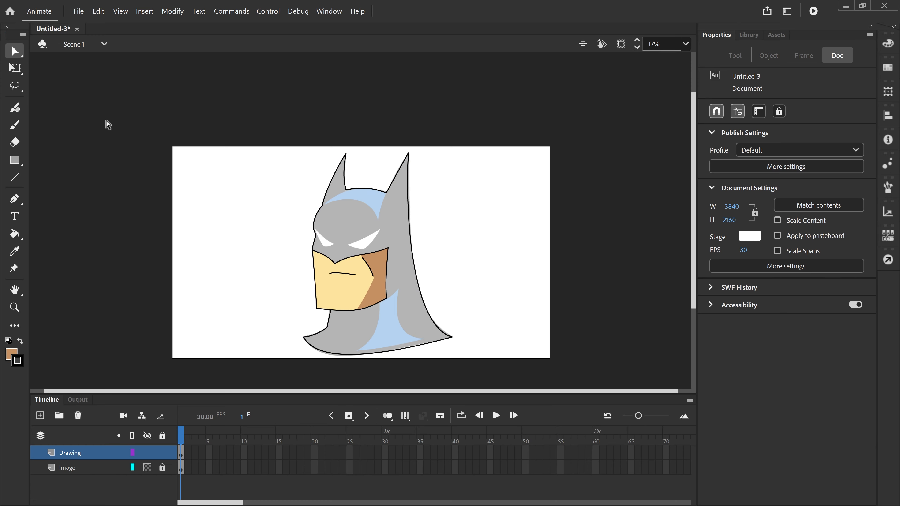
# - Draw connected straight lines around the blue forehead highlight, from the left ear's base to its lower tip and the right ear's base
pyautogui.click(14, 177)
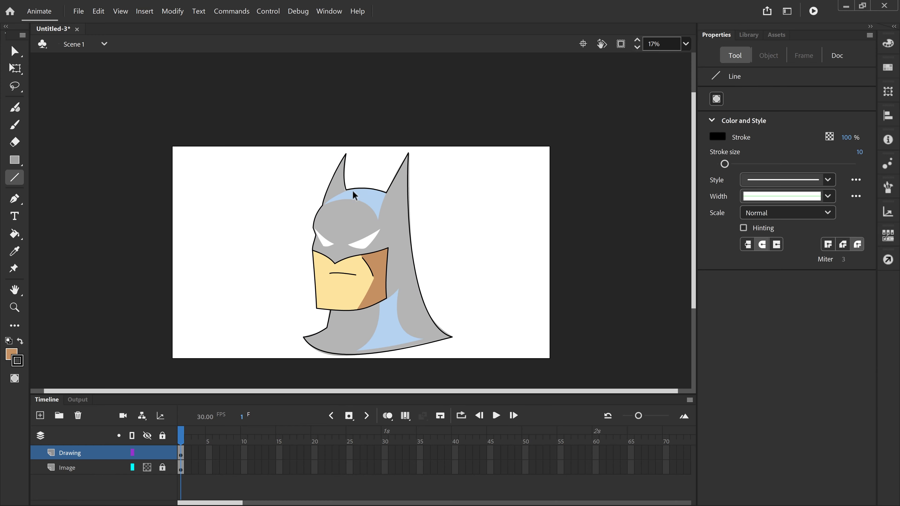
pyautogui.scroll(5, 354, 194)
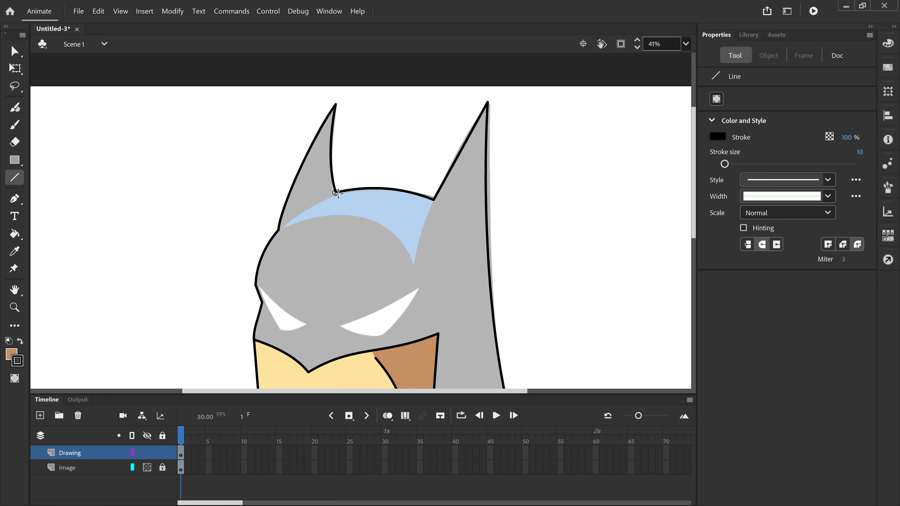
pyautogui.moveTo(336, 192)
pyautogui.mouseDown()
pyautogui.moveTo(278, 230)
pyautogui.moveTo(396, 245)
pyautogui.moveTo(414, 264)
pyautogui.moveTo(432, 200)
pyautogui.mouseUp()
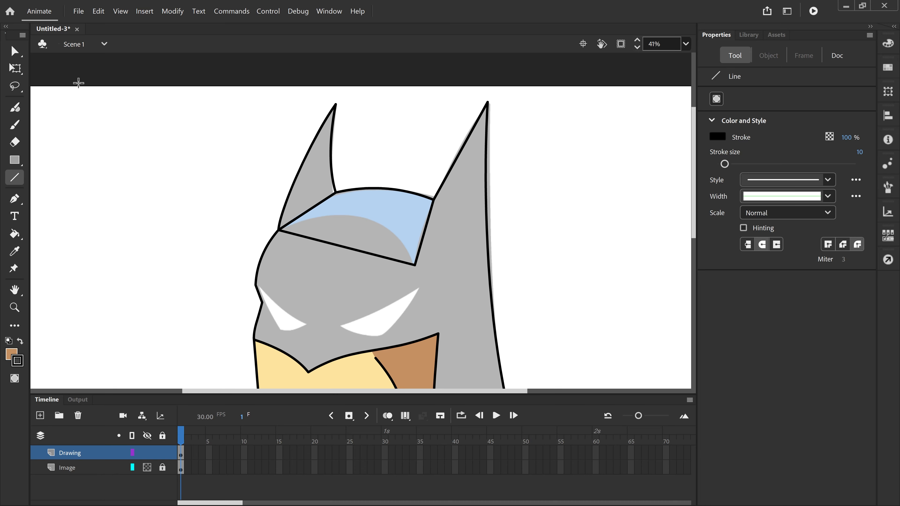
# - Try to bend the forehead highlight's lower edge with the Subselection tool, and undo it
pyautogui.click(16, 56)
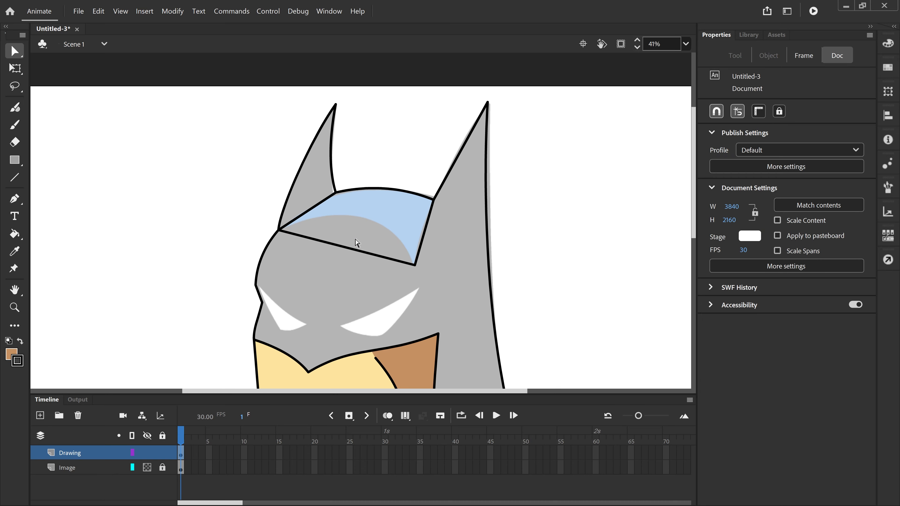
pyautogui.moveTo(350, 250); pyautogui.dragTo(358, 231)
pyautogui.hotkey('ctrl', 'z')
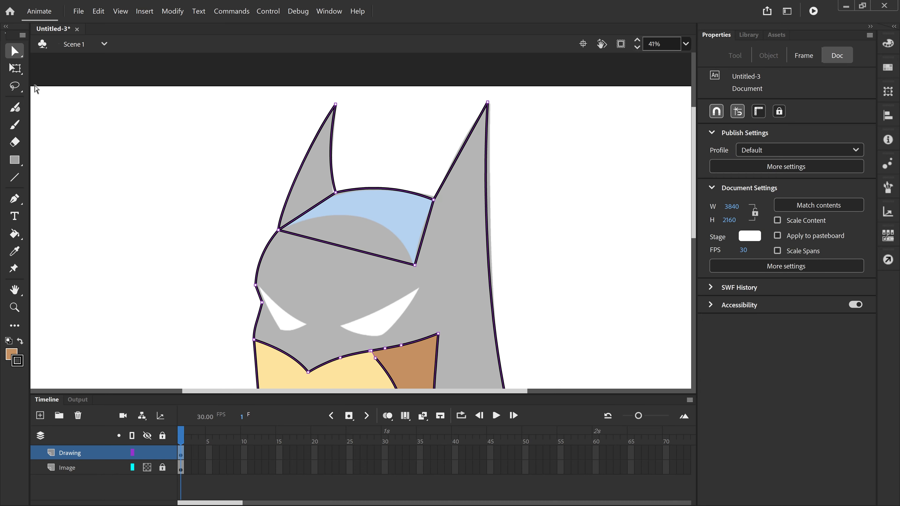
# - Bend the edges of the forehead highlight with the Selection tool to follow the blue shape's curves
pyautogui.click(264, 202)
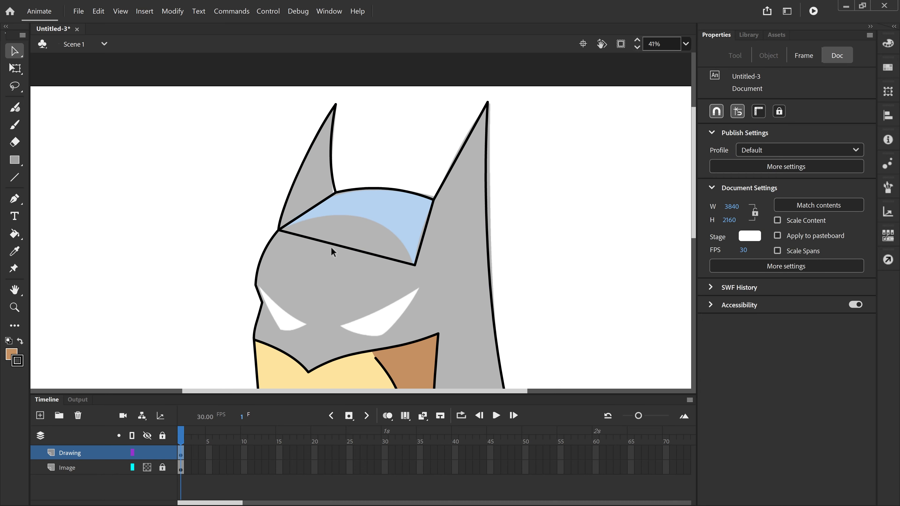
pyautogui.moveTo(332, 243); pyautogui.dragTo(353, 215)
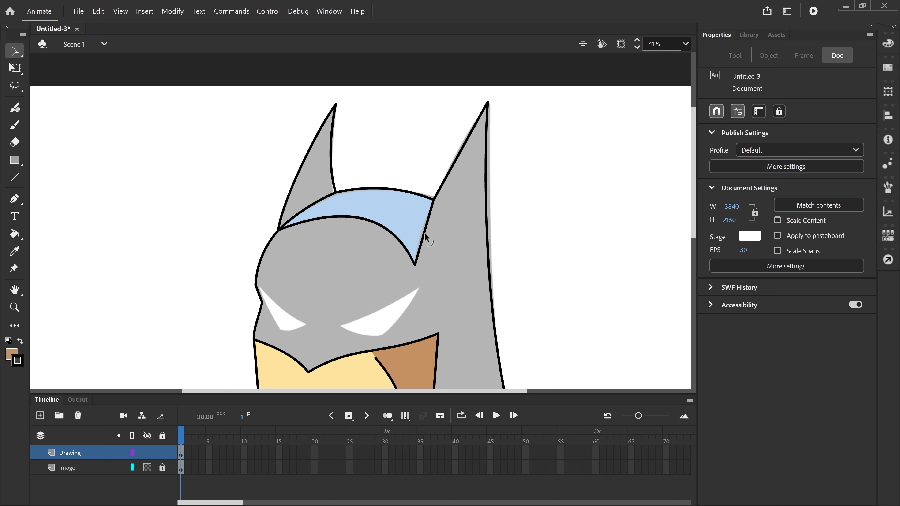
pyautogui.moveTo(422, 236); pyautogui.dragTo(420, 238)
# - Draw connected straight lines around the blue neck highlight, starting from the jaw's rear corner
pyautogui.scroll(-6, 384, 252)
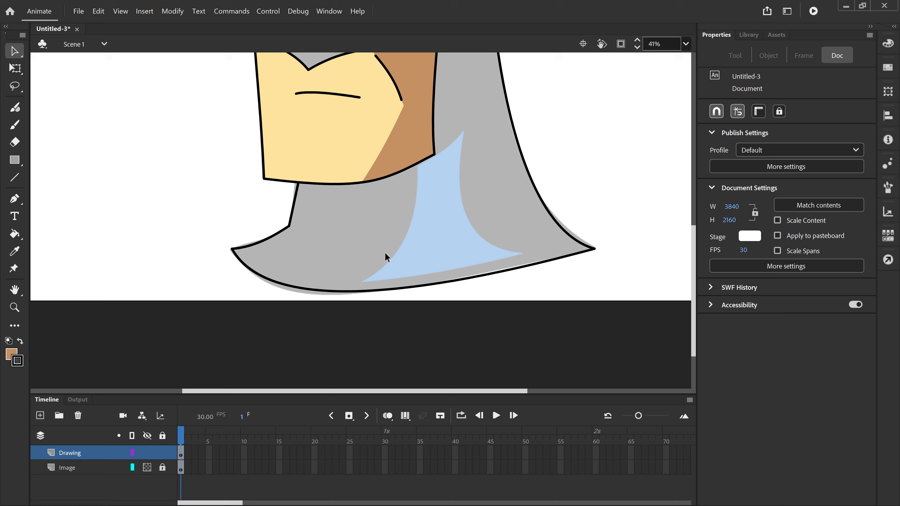
pyautogui.click(15, 178)
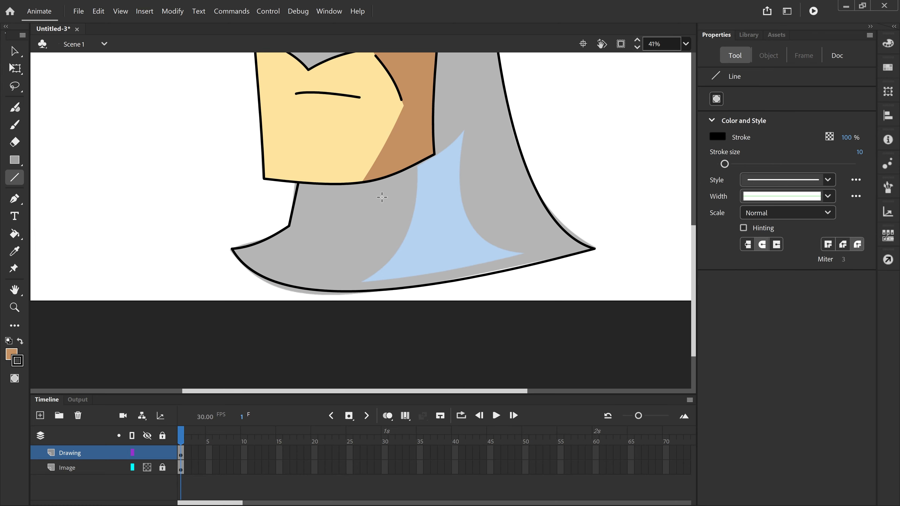
pyautogui.moveTo(435, 153)
pyautogui.mouseDown()
pyautogui.moveTo(464, 131)
pyautogui.moveTo(523, 252)
pyautogui.moveTo(364, 282)
pyautogui.moveTo(408, 216)
pyautogui.moveTo(421, 161)
pyautogui.moveTo(418, 168)
pyautogui.mouseUp()
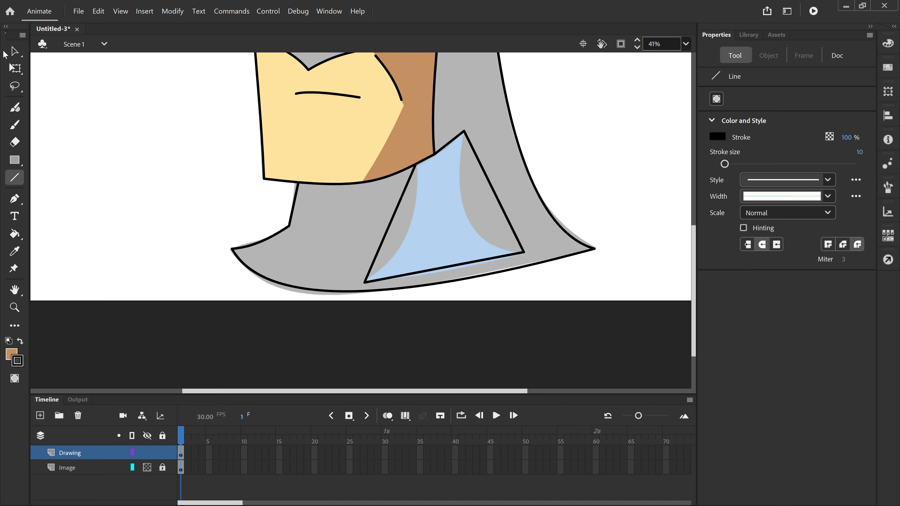
# - Bend the two sides and the bottom edge of the neck highlight's outline to match the blue shape
pyautogui.click(14, 51)
pyautogui.moveTo(394, 209); pyautogui.dragTo(413, 216)
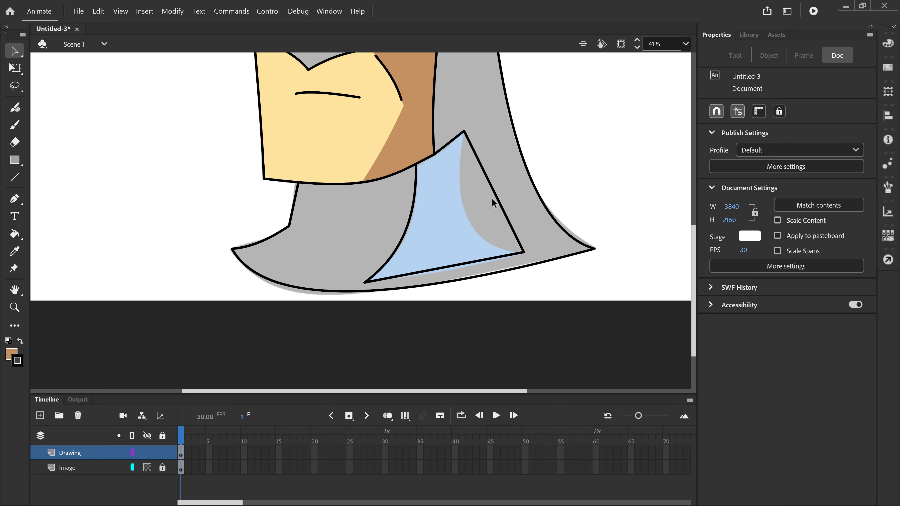
pyautogui.moveTo(496, 195); pyautogui.dragTo(471, 224)
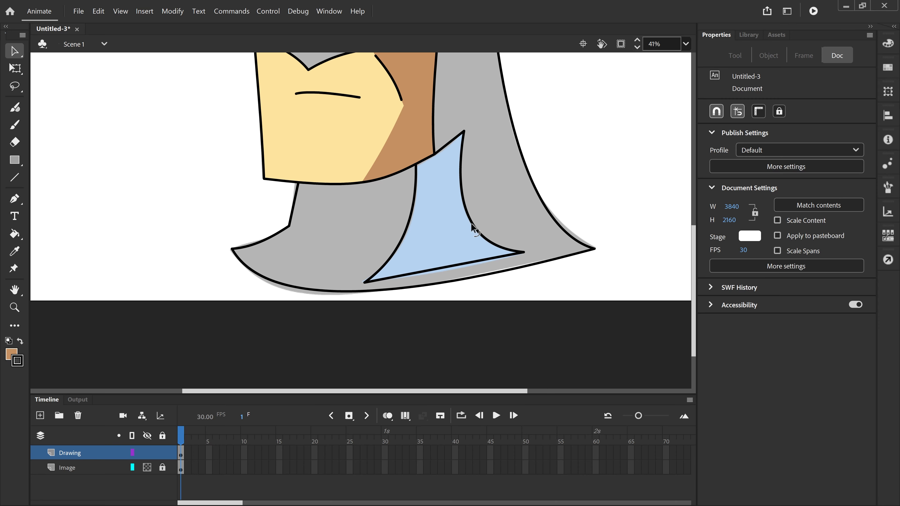
pyautogui.click(445, 268)
pyautogui.click(450, 246)
pyautogui.moveTo(446, 264); pyautogui.dragTo(446, 268)
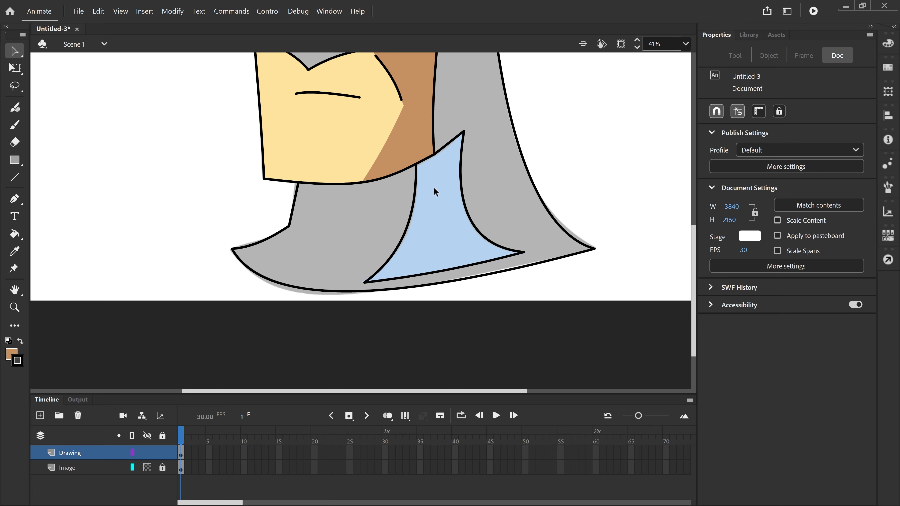
# - Change the Image layer's visibility from opacity to Visible in its layer properties
pyautogui.scroll(5, 433, 186)
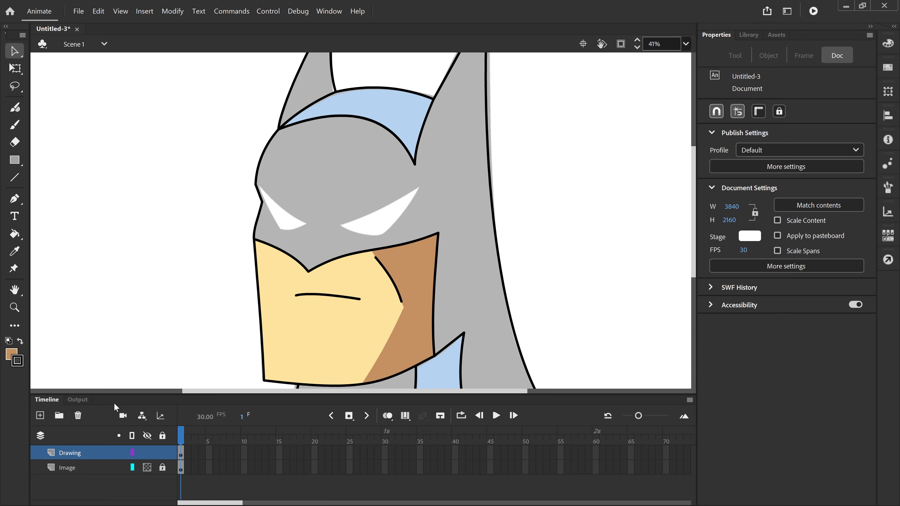
pyautogui.rightClick(88, 469)
pyautogui.click(109, 462)
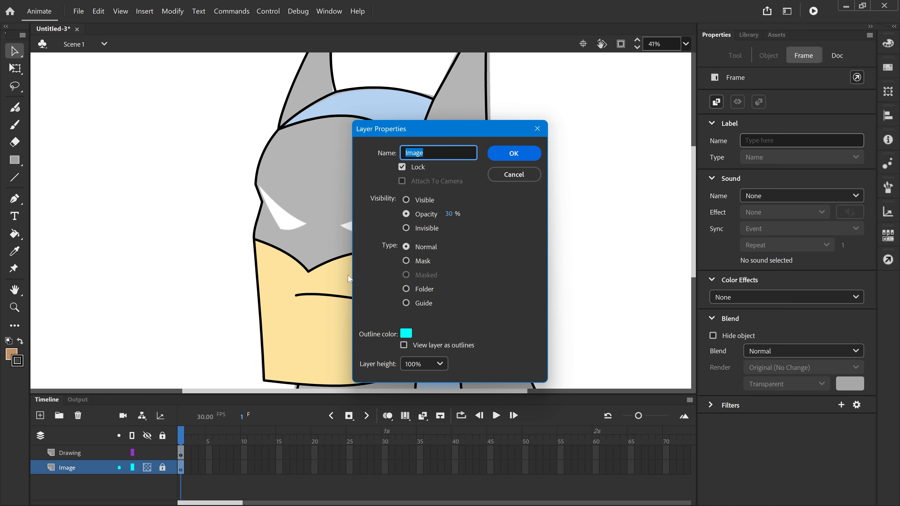
pyautogui.click(406, 199)
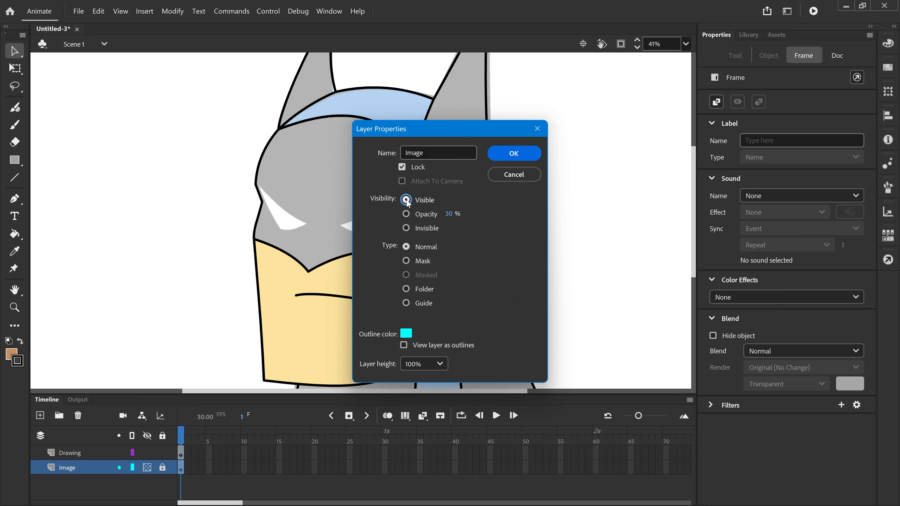
pyautogui.click(512, 153)
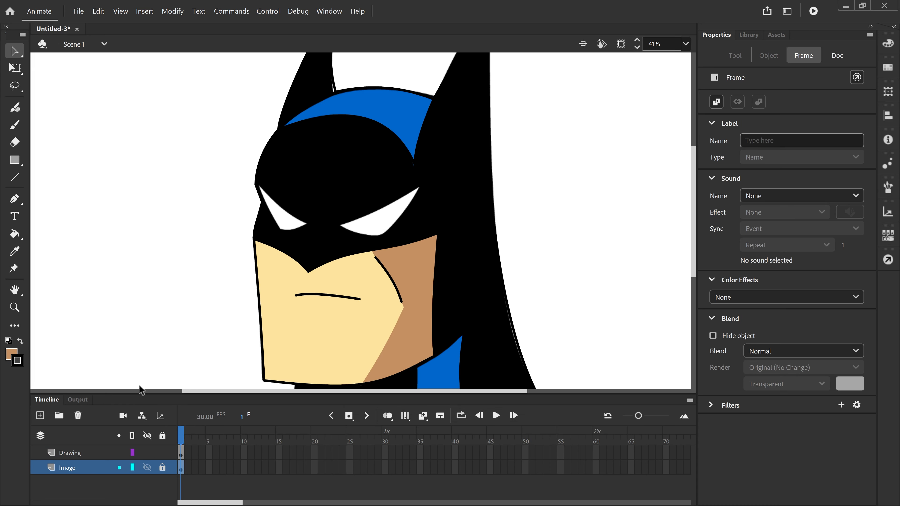
# - Sample the reference's blue and fill the forehead highlight with it on the Drawing layer, with the Image layer hidden
pyautogui.click(14, 252)
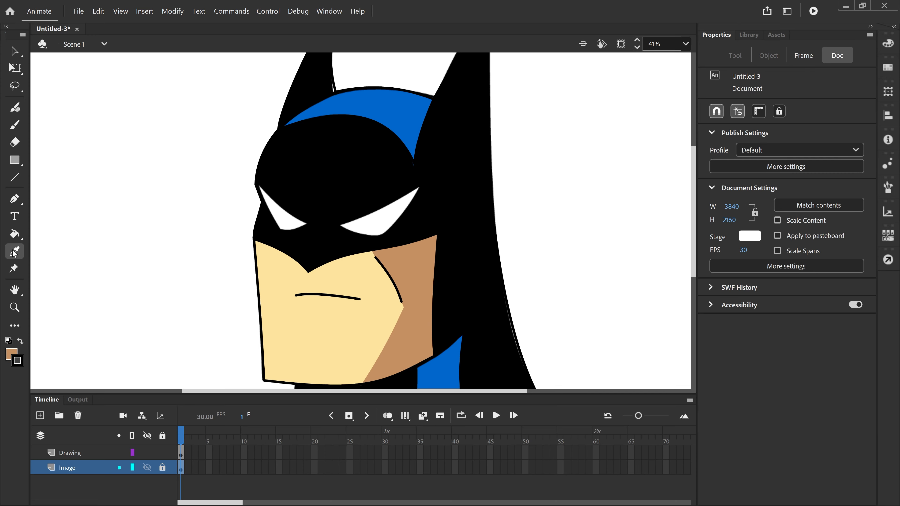
pyautogui.click(401, 105)
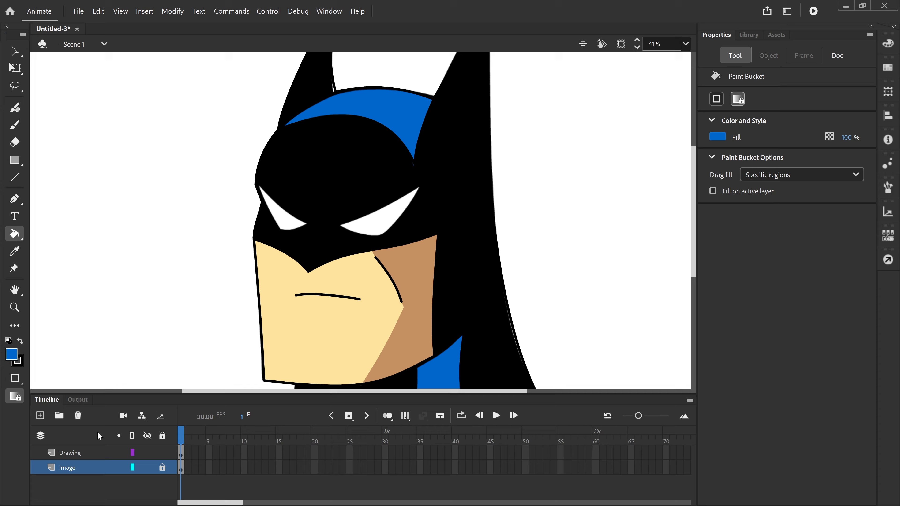
pyautogui.click(89, 452)
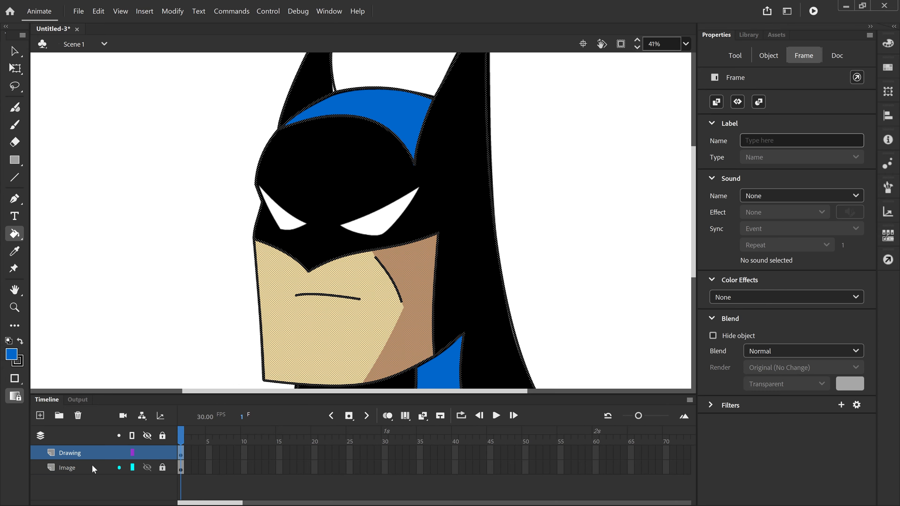
pyautogui.click(148, 467)
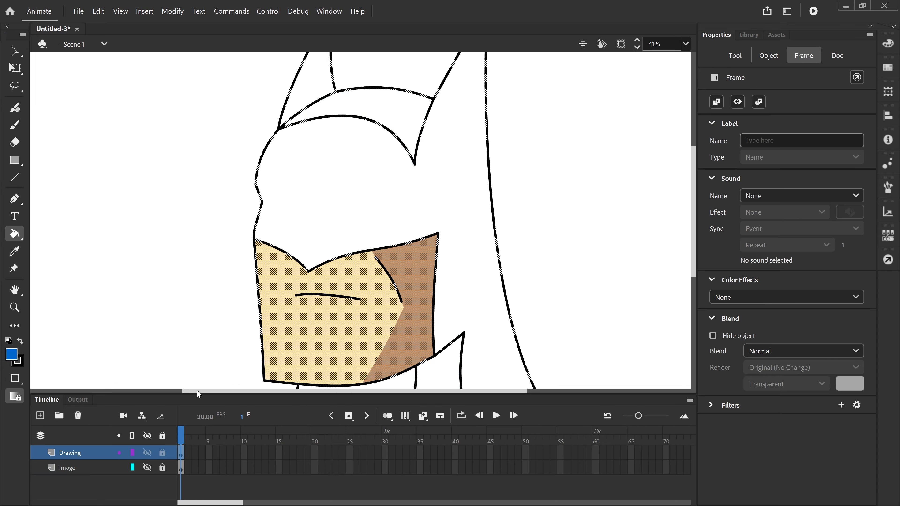
pyautogui.click(398, 103)
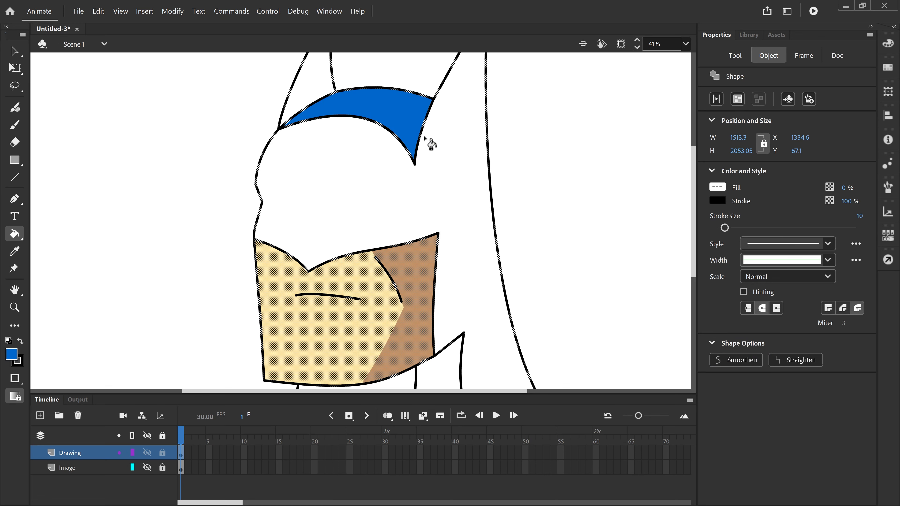
# - Fill the neck highlight on the Drawing layer with the sampled blue
pyautogui.scroll(-5, 426, 141)
pyautogui.click(439, 202)
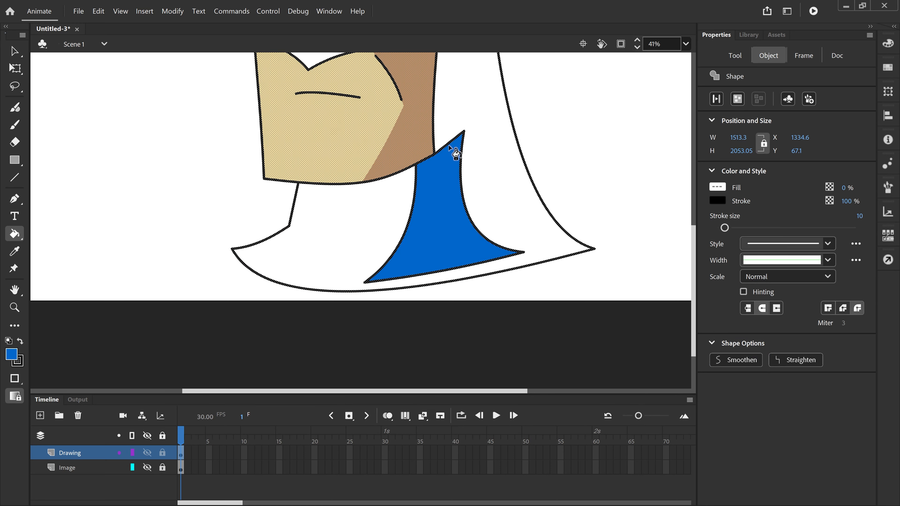
pyautogui.scroll(8, 450, 147)
pyautogui.scroll(-5, 449, 149)
pyautogui.scroll(-3, 449, 146)
pyautogui.scroll(3, 449, 147)
pyautogui.scroll(-1, 449, 146)
pyautogui.scroll(-2, 449, 149)
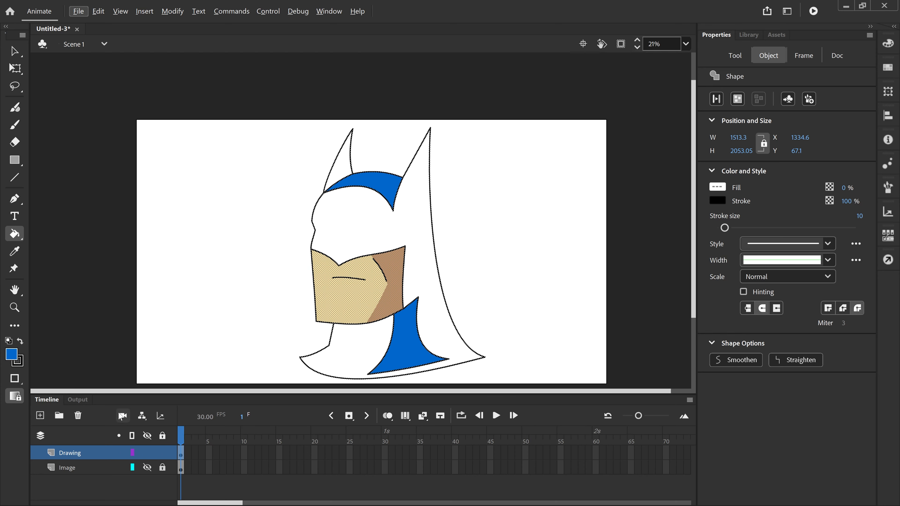
# - Show the Image layer again and set its visibility to Opacity at 30% in its layer properties
pyautogui.click(147, 467)
pyautogui.rightClick(97, 468)
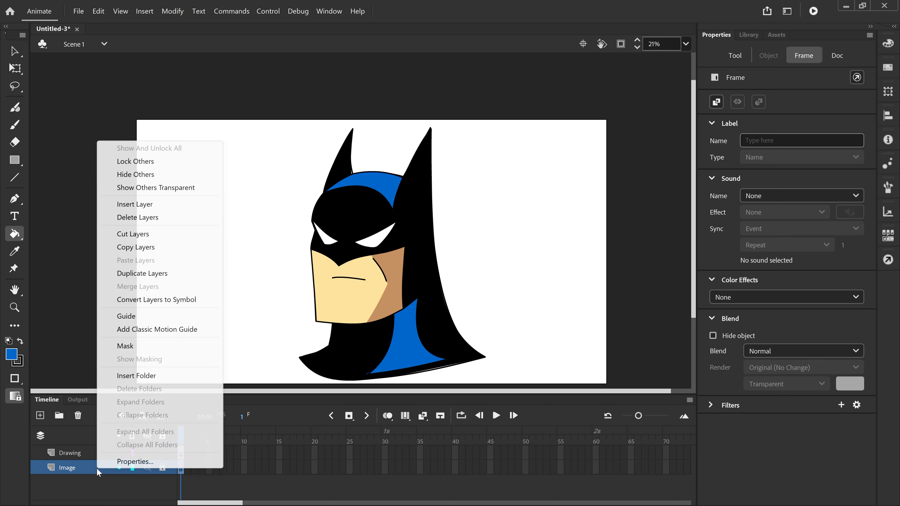
pyautogui.click(136, 462)
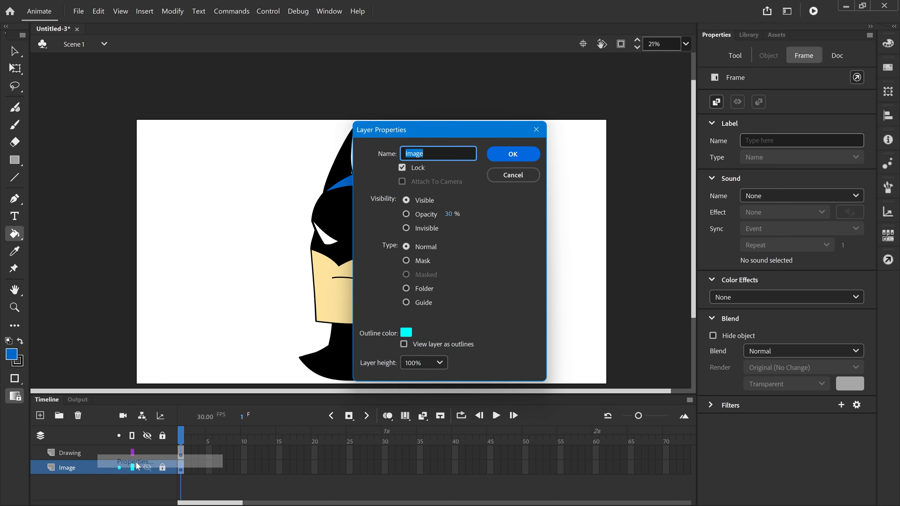
pyautogui.click(409, 213)
pyautogui.click(520, 154)
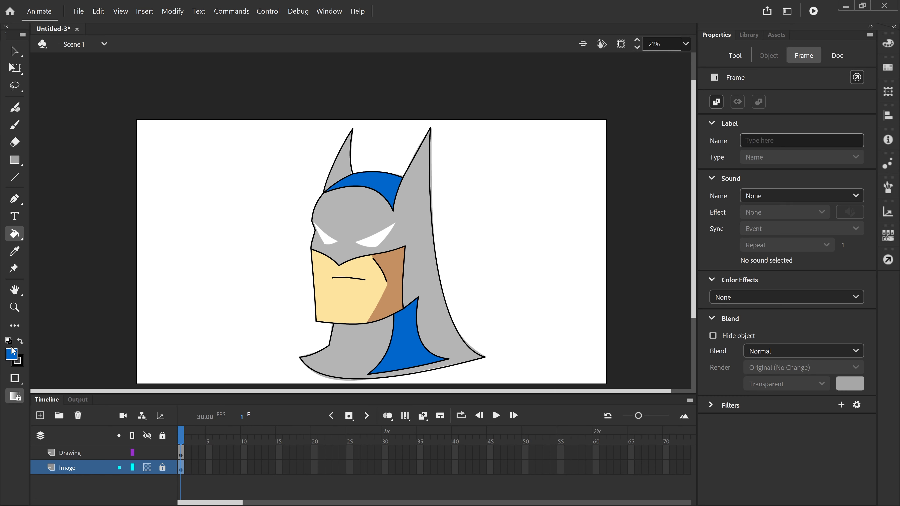
# - Set the fill colour to black and draw triangular outlines with straight lines around both white eyes on the Drawing layer
pyautogui.click(12, 356)
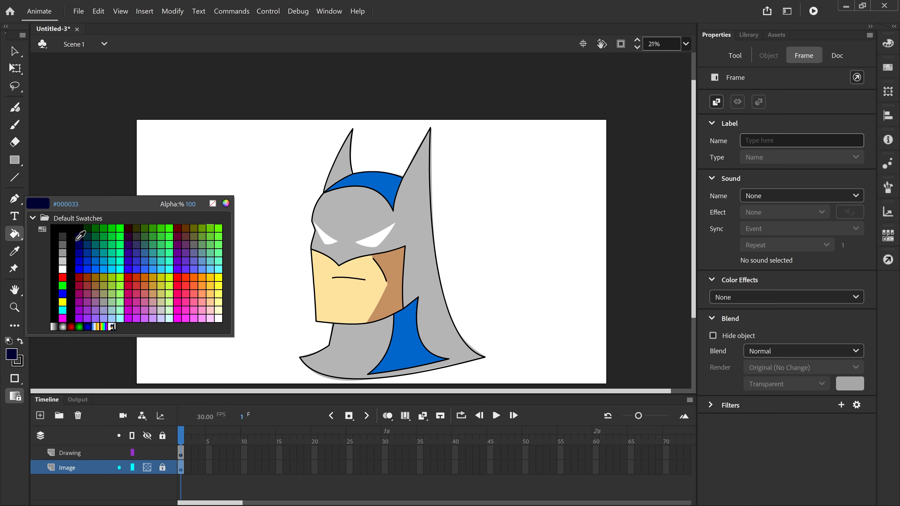
pyautogui.click(67, 223)
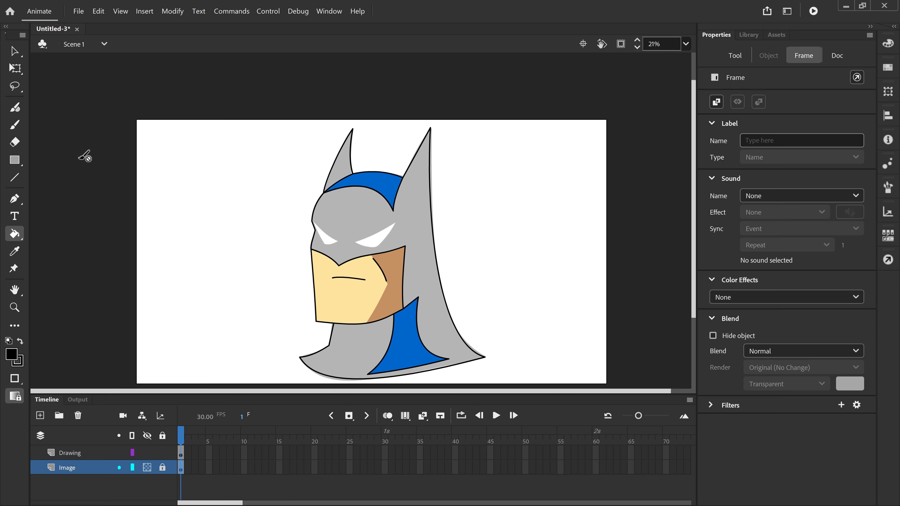
pyautogui.click(14, 178)
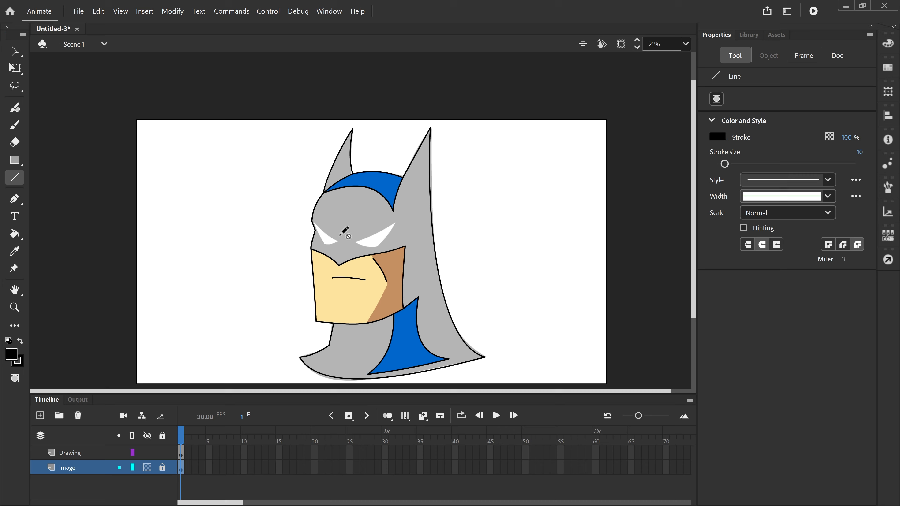
pyautogui.scroll(5, 356, 248)
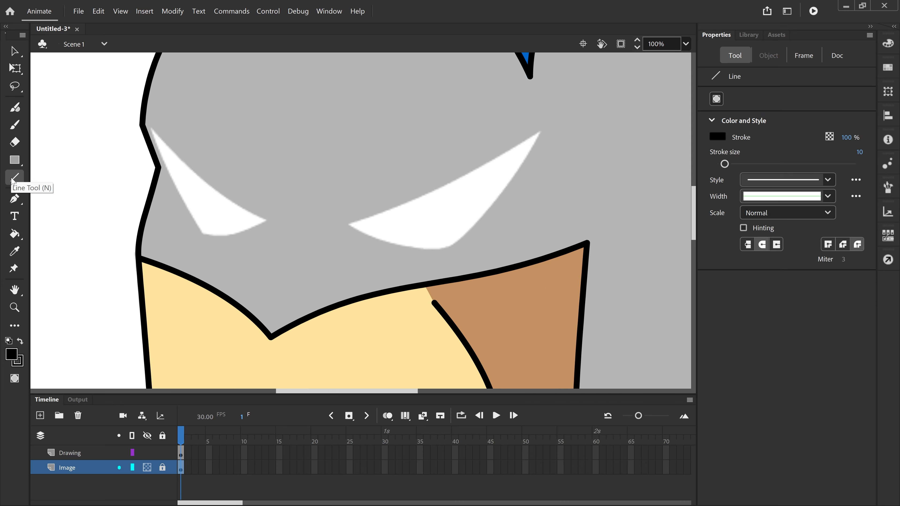
pyautogui.click(93, 456)
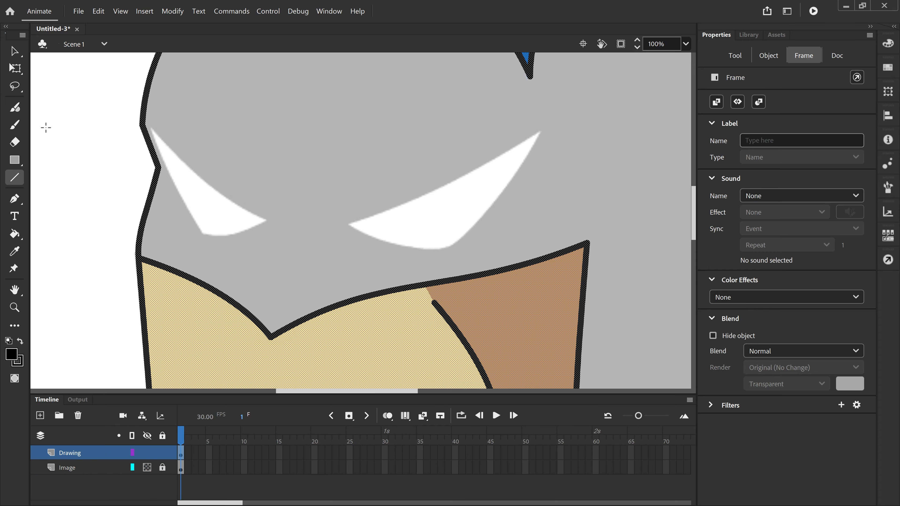
pyautogui.moveTo(271, 218)
pyautogui.mouseDown()
pyautogui.moveTo(147, 135)
pyautogui.moveTo(161, 126)
pyautogui.moveTo(152, 126)
pyautogui.moveTo(204, 241)
pyautogui.moveTo(269, 220)
pyautogui.mouseUp()
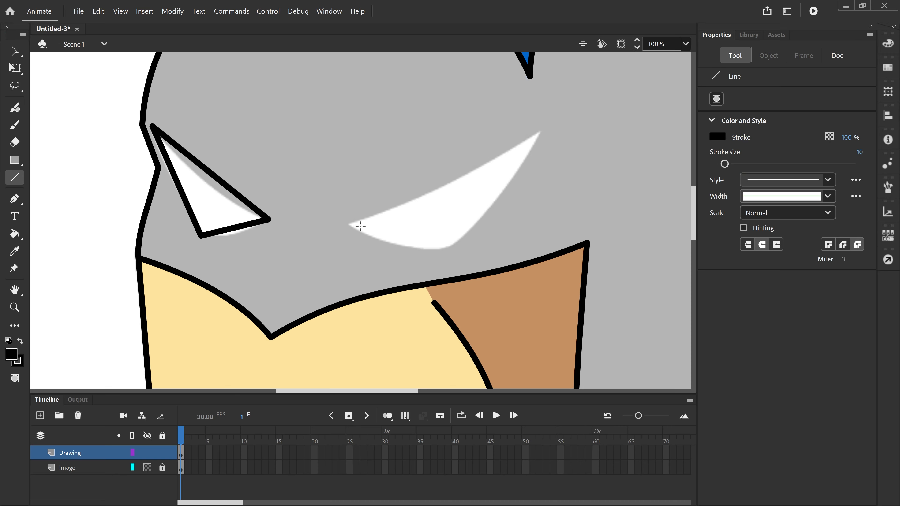
pyautogui.moveTo(349, 224); pyautogui.dragTo(563, 150)
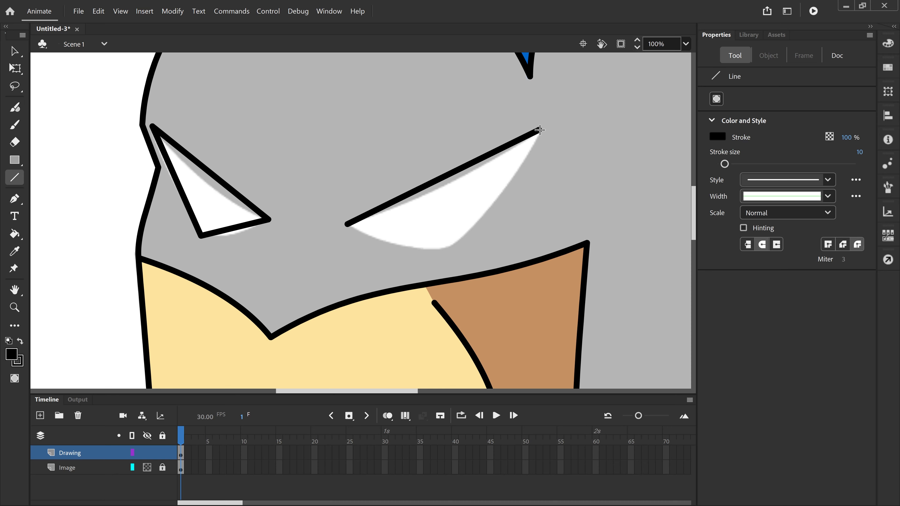
pyautogui.moveTo(541, 130)
pyautogui.mouseDown()
pyautogui.moveTo(451, 251)
pyautogui.moveTo(401, 252)
pyautogui.moveTo(348, 227)
pyautogui.mouseUp()
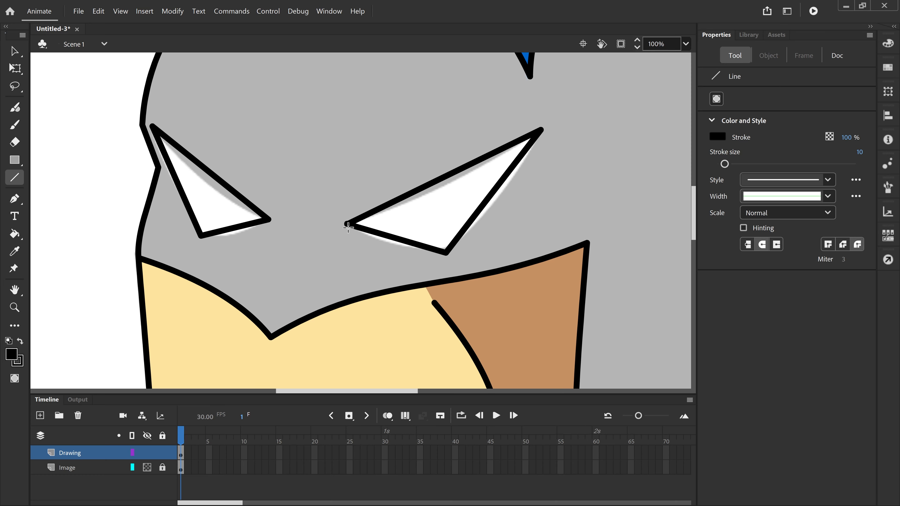
# - Try to round the left eye outline's lower and inner corners with the Subselection tool and bend its upper edge inward
pyautogui.click(14, 51)
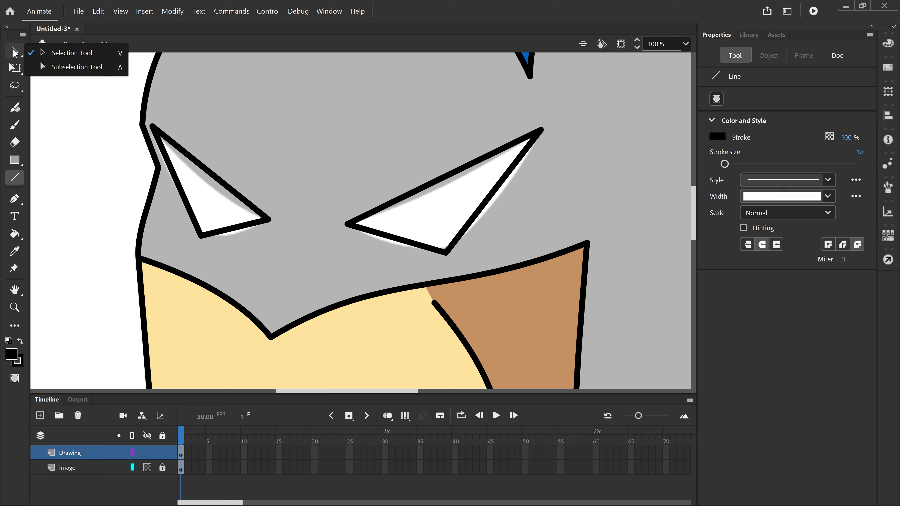
pyautogui.click(54, 53)
pyautogui.click(231, 185)
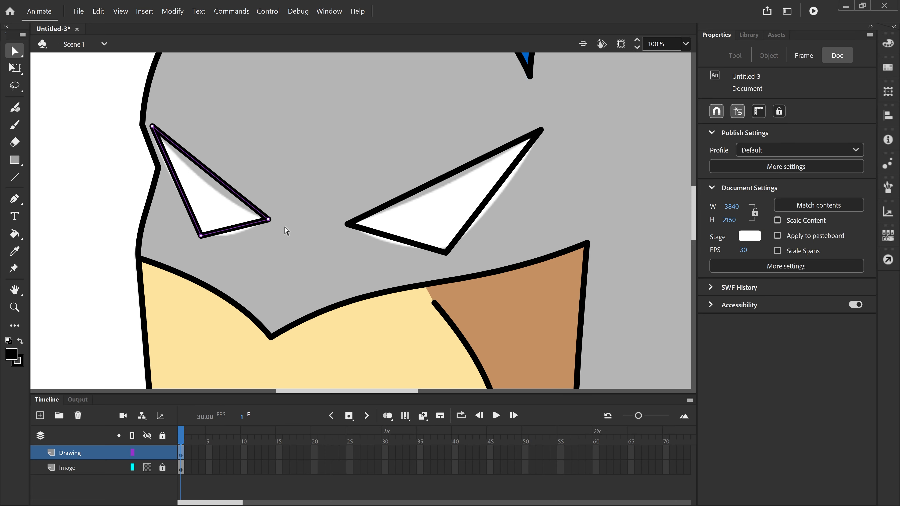
pyautogui.click(268, 220)
pyautogui.press('ctrl')
pyautogui.moveTo(202, 238)
pyautogui.mouseDown()
pyautogui.moveTo(217, 245)
pyautogui.moveTo(183, 228)
pyautogui.mouseUp()
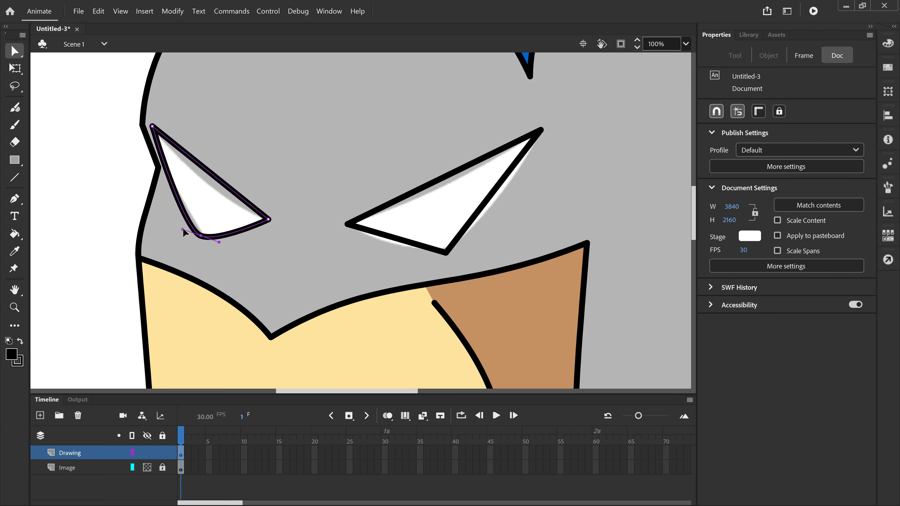
pyautogui.moveTo(183, 231); pyautogui.dragTo(220, 243)
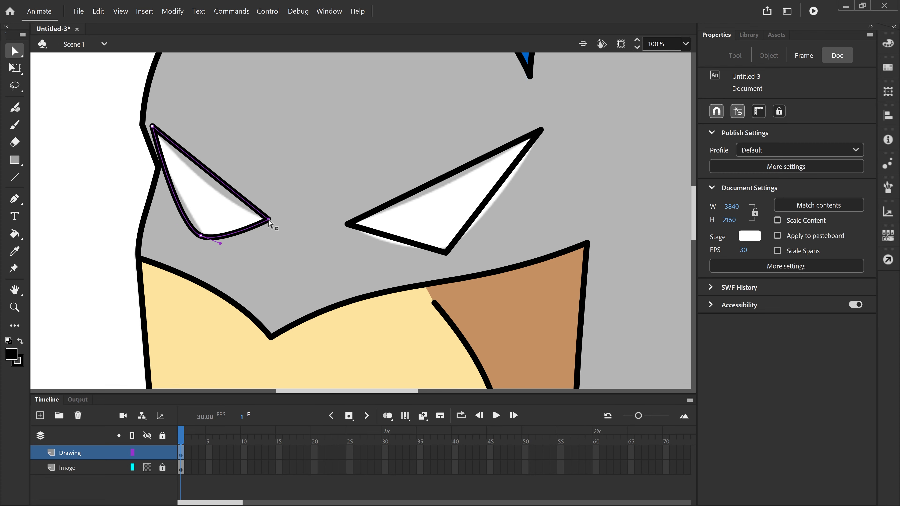
pyautogui.moveTo(268, 219)
pyautogui.mouseDown()
pyautogui.moveTo(274, 226)
pyautogui.moveTo(268, 219)
pyautogui.mouseUp()
pyautogui.press('alt')
pyautogui.moveTo(270, 221)
pyautogui.mouseDown()
pyautogui.moveTo(283, 236)
pyautogui.moveTo(256, 201)
pyautogui.moveTo(267, 210)
pyautogui.mouseUp()
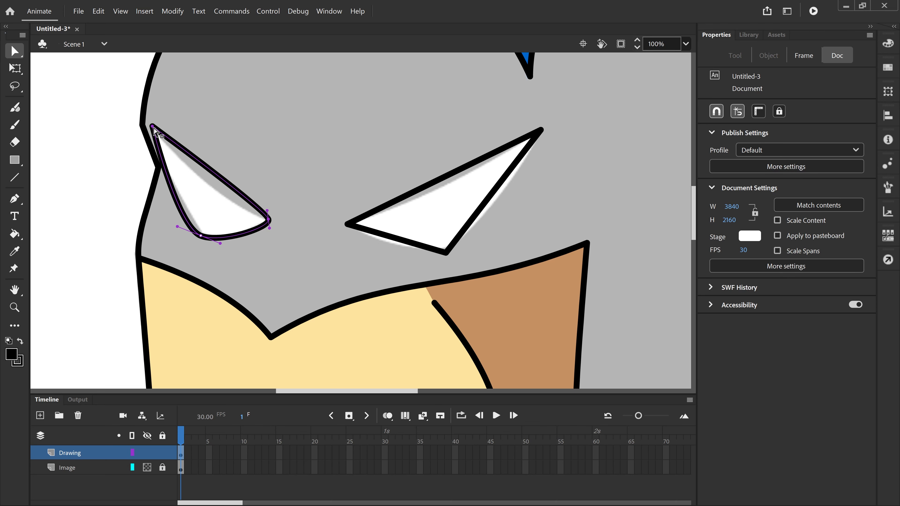
pyautogui.click(14, 51)
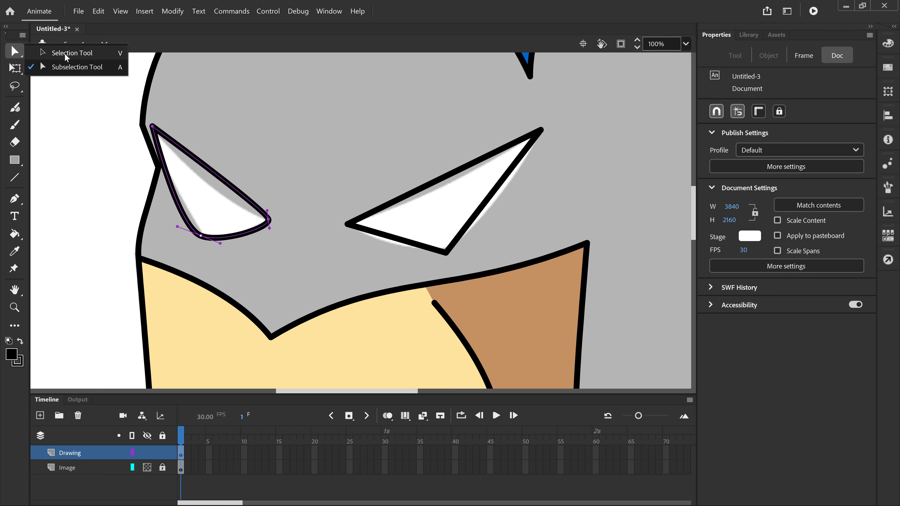
pyautogui.click(71, 55)
pyautogui.moveTo(227, 184); pyautogui.dragTo(209, 176)
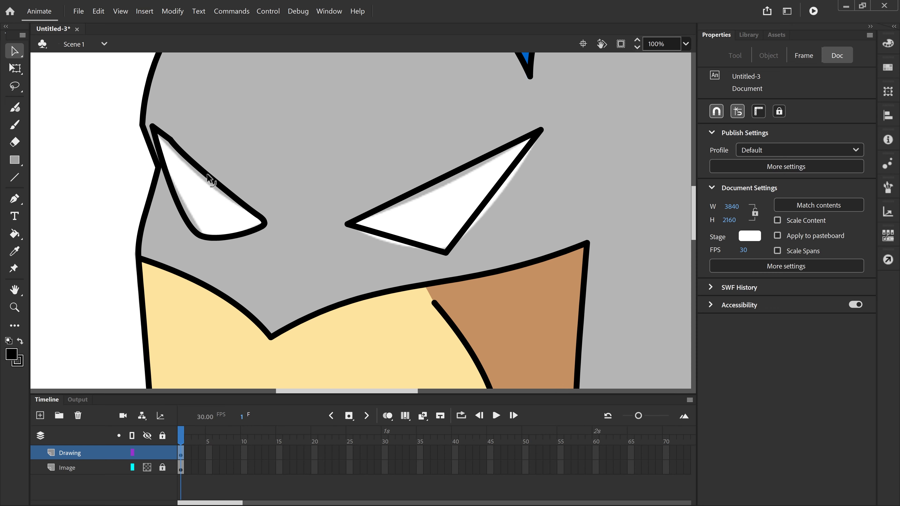
# - Delete the left eye's outline, including the leftover stroke pieces at its outer tip
pyautogui.doubleClick(231, 196)
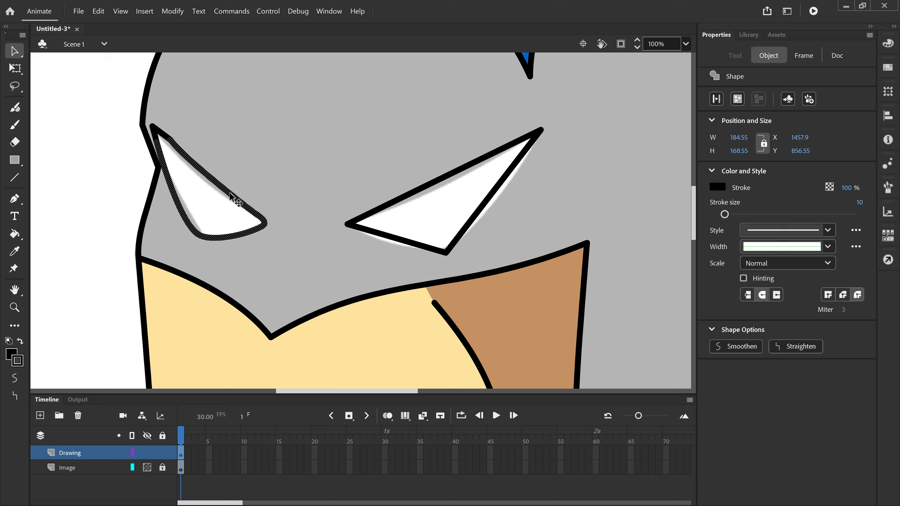
pyautogui.press('Delete')
pyautogui.click(167, 137)
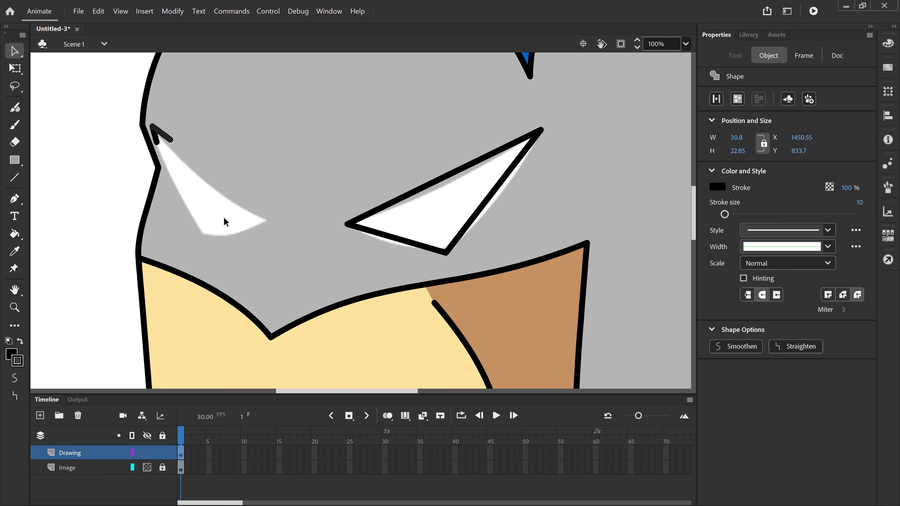
pyautogui.press('Delete')
pyautogui.click(156, 137)
pyautogui.press('Delete')
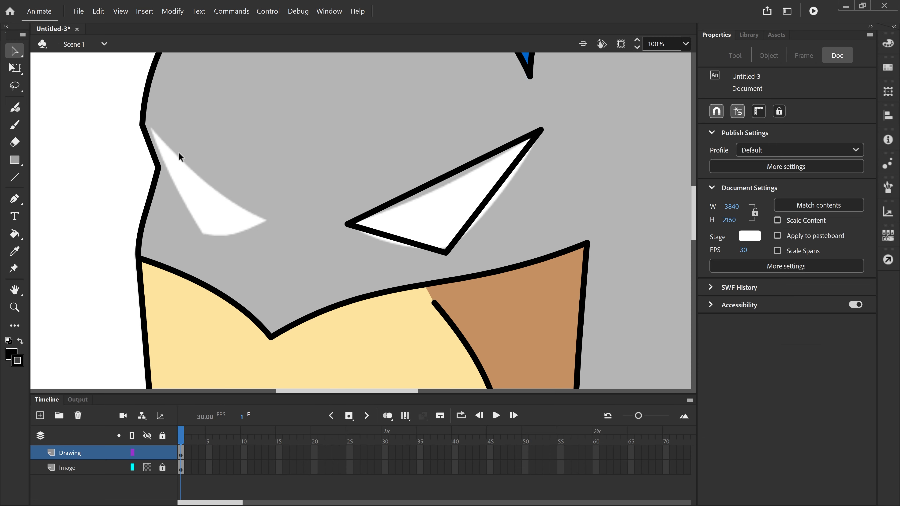
# - Redraw the left eye's outline with three straight lines and bend its edges to match the white shape
pyautogui.click(15, 177)
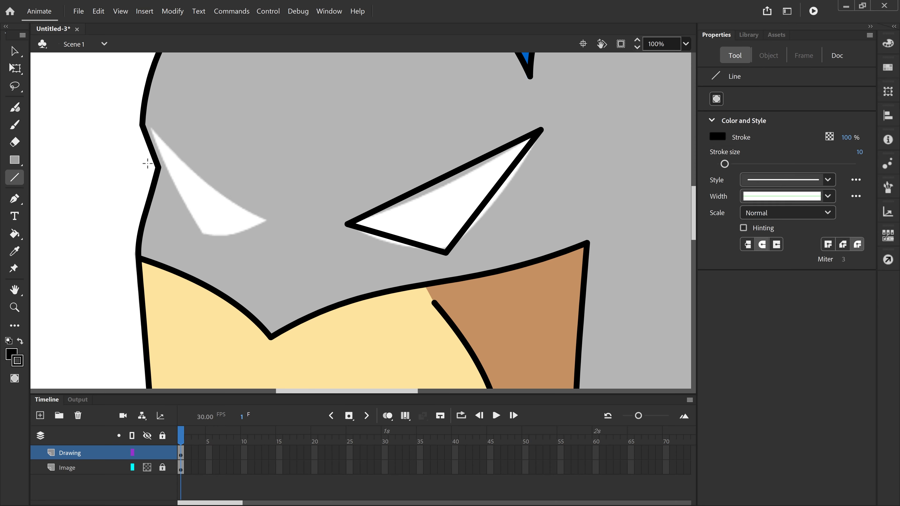
pyautogui.moveTo(151, 124)
pyautogui.mouseDown()
pyautogui.moveTo(243, 213)
pyautogui.moveTo(268, 222)
pyautogui.moveTo(204, 241)
pyautogui.moveTo(151, 125)
pyautogui.mouseUp()
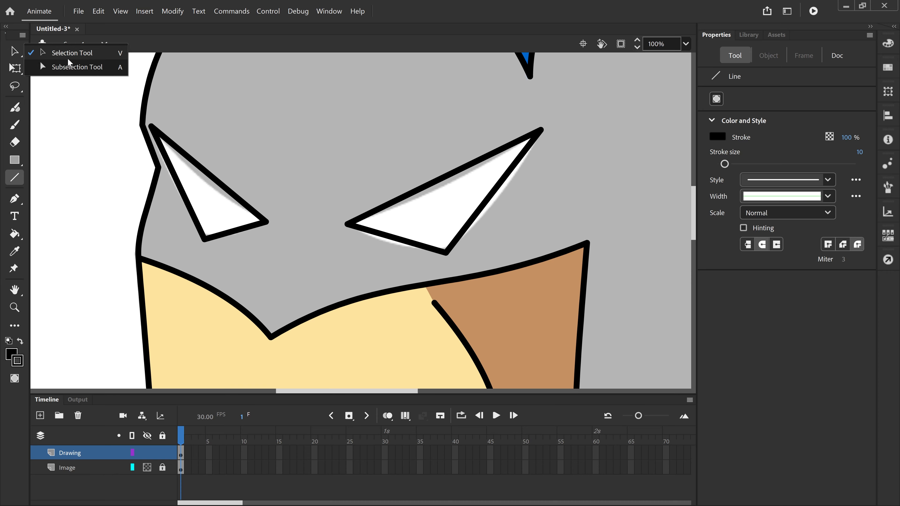
pyautogui.click(15, 51)
pyautogui.moveTo(199, 165); pyautogui.dragTo(182, 196)
pyautogui.moveTo(229, 230); pyautogui.dragTo(232, 235)
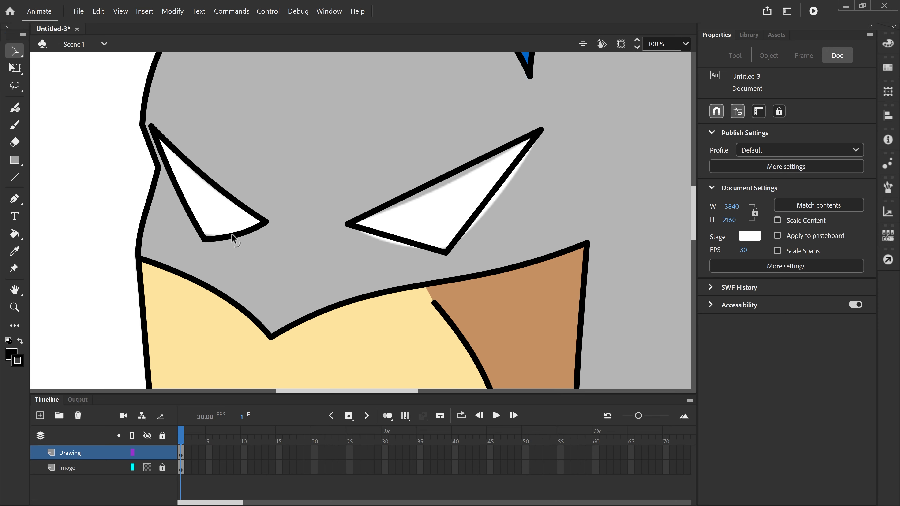
# - Bend the lower, outer and upper edges of the right eye's outline to follow the white shape
pyautogui.moveTo(391, 241); pyautogui.dragTo(392, 245)
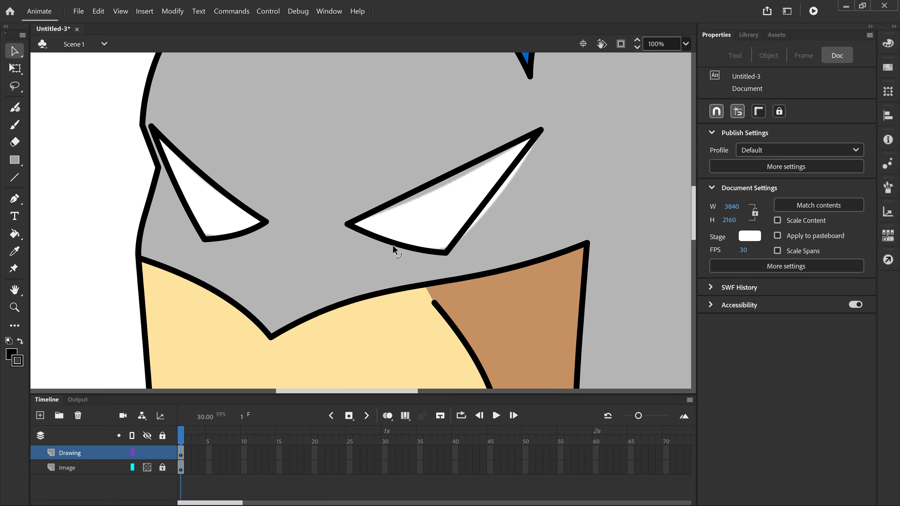
pyautogui.moveTo(484, 205); pyautogui.dragTo(491, 206)
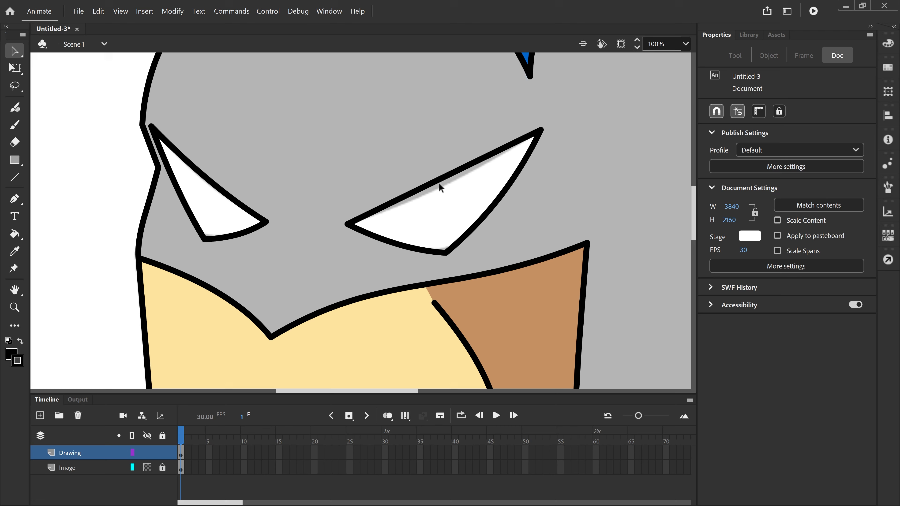
pyautogui.moveTo(443, 179); pyautogui.dragTo(448, 187)
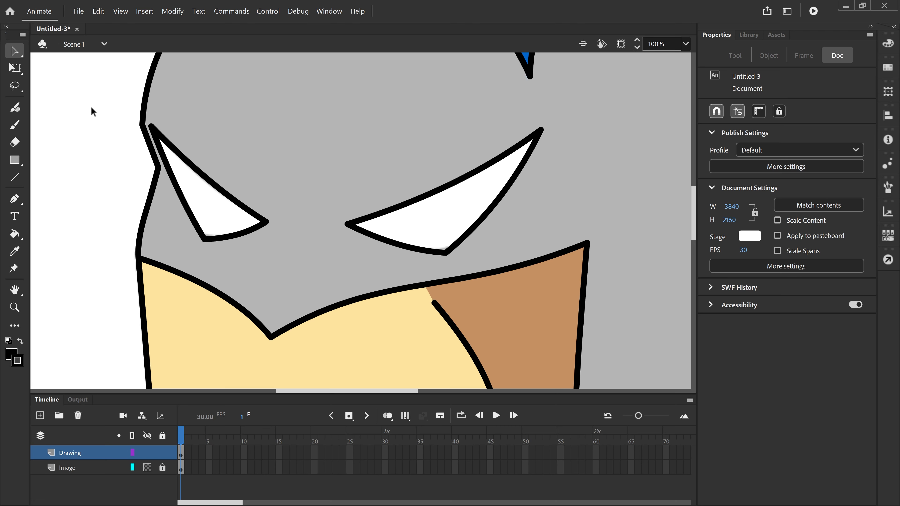
# - Round the left eye's bottom corner by adjusting the curve handles of its anchor point with the Subselection tool
pyautogui.click(16, 52)
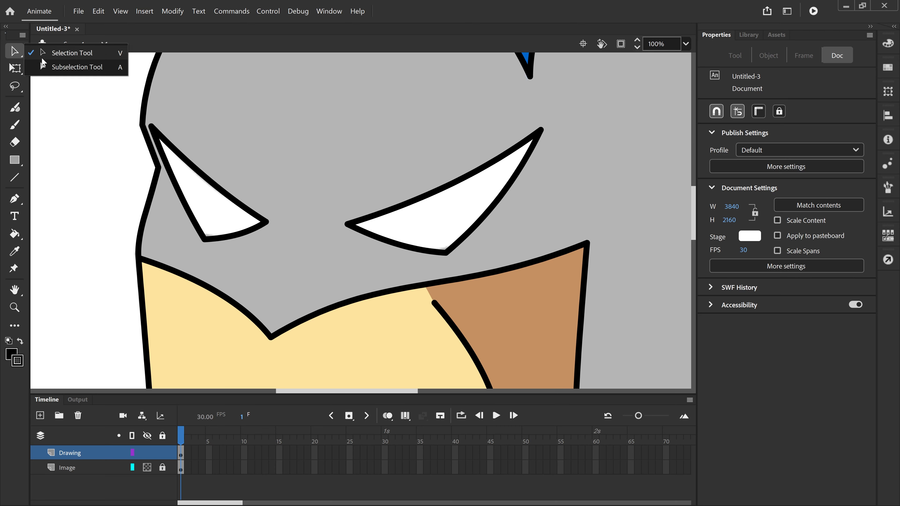
pyautogui.click(65, 68)
pyautogui.click(204, 241)
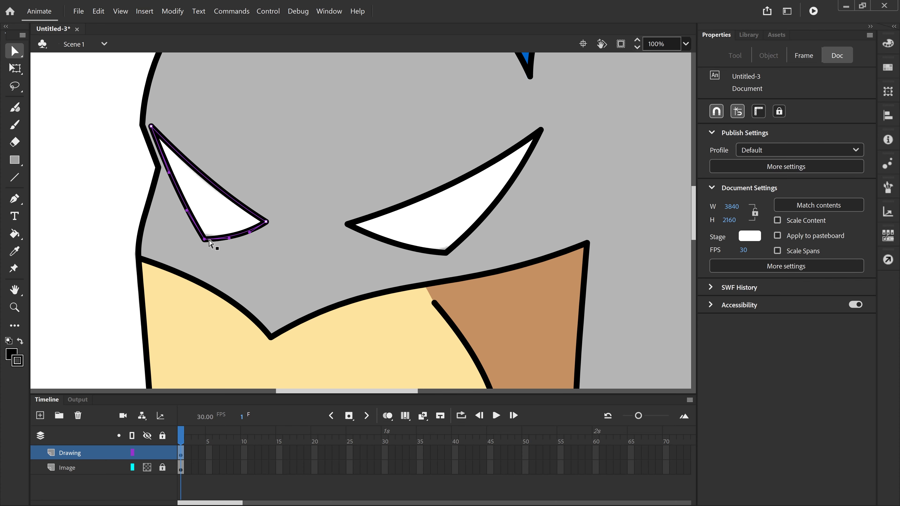
pyautogui.moveTo(229, 238)
pyautogui.mouseDown()
pyautogui.moveTo(201, 235)
pyautogui.moveTo(186, 212)
pyautogui.moveTo(190, 234)
pyautogui.moveTo(216, 241)
pyautogui.mouseUp()
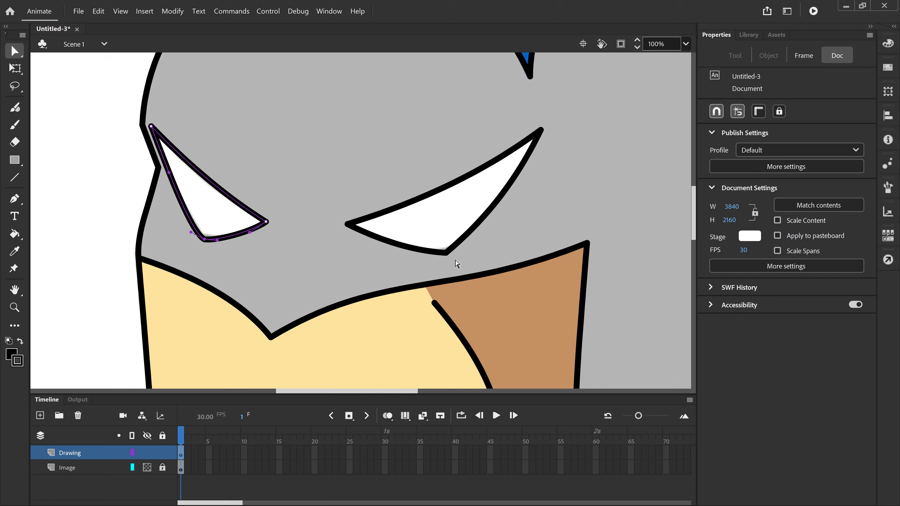
# - Round the right eye's bottom corner by adjusting its anchor point's curve handles, and deselect the outline
pyautogui.click(446, 252)
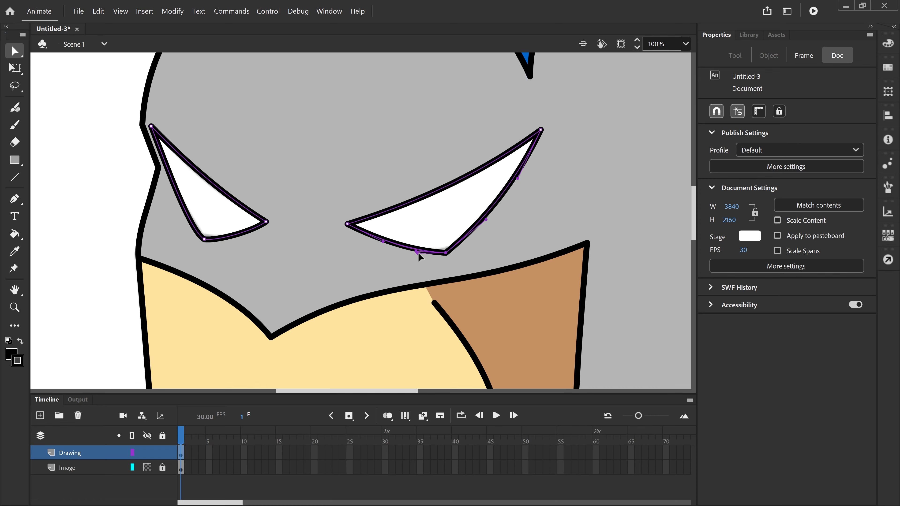
pyautogui.moveTo(425, 254)
pyautogui.mouseDown()
pyautogui.moveTo(469, 242)
pyautogui.moveTo(428, 254)
pyautogui.mouseUp()
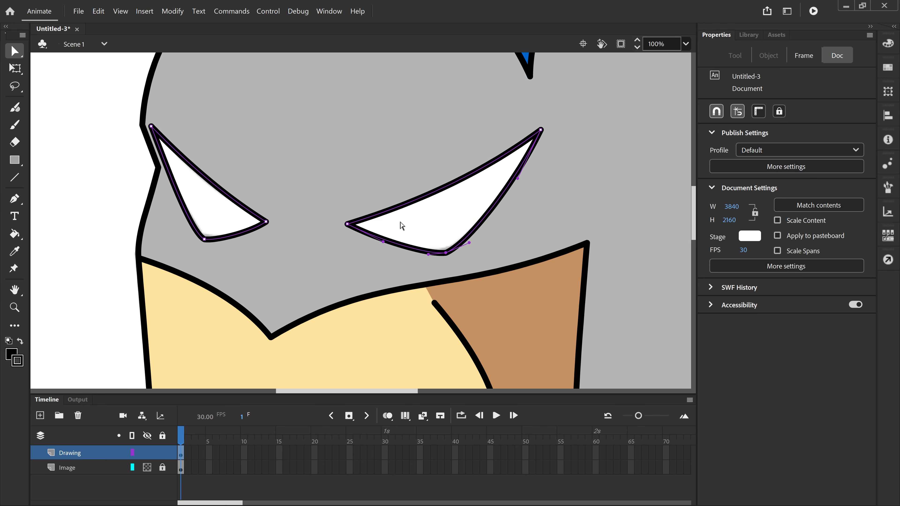
pyautogui.click(289, 137)
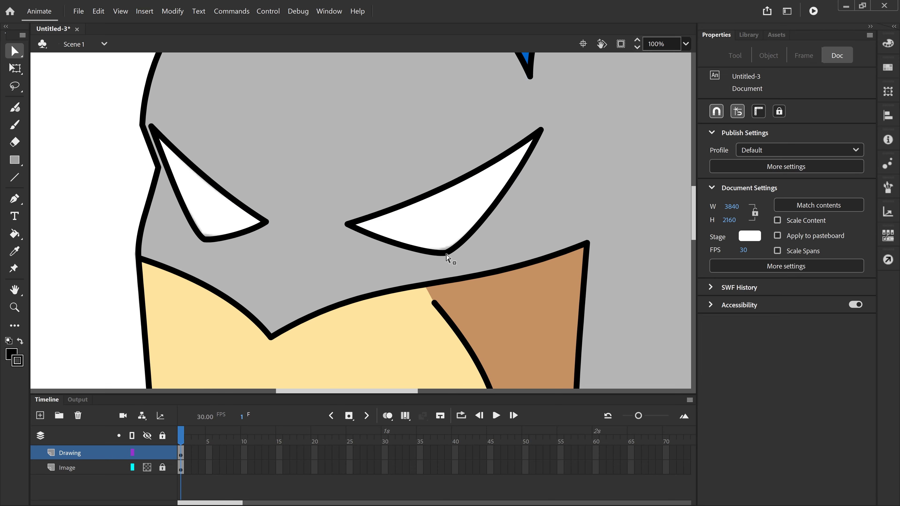
# - Fill the grey cowl and the left ear with solid black using the Paint Bucket, and hide the Image layer
pyautogui.scroll(-5, 419, 227)
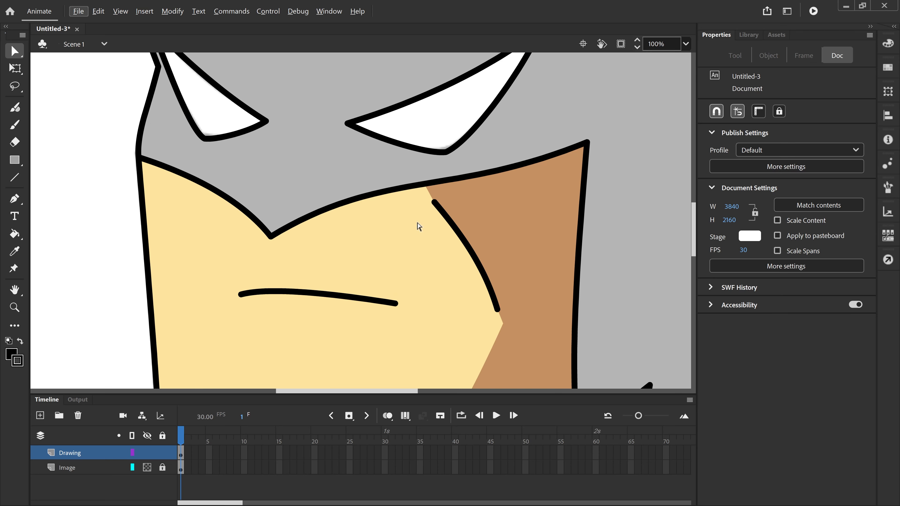
pyautogui.scroll(-1, 419, 226)
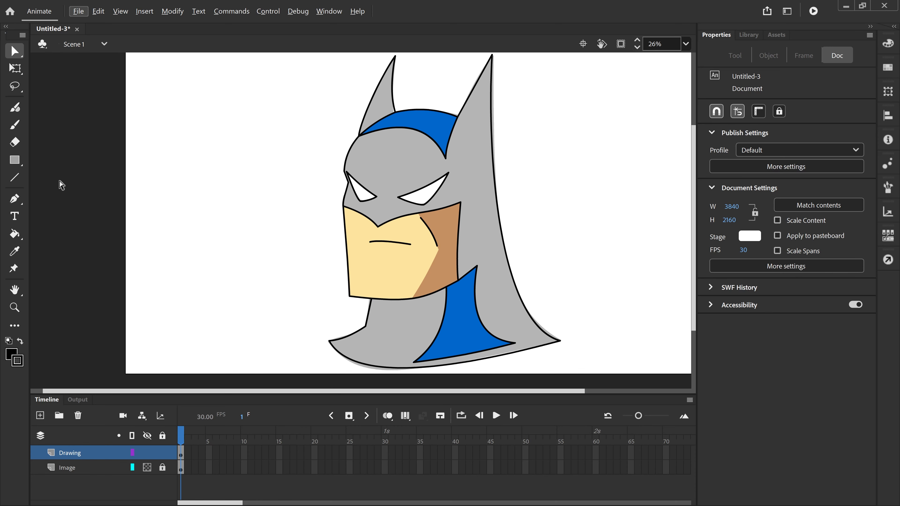
pyautogui.click(12, 353)
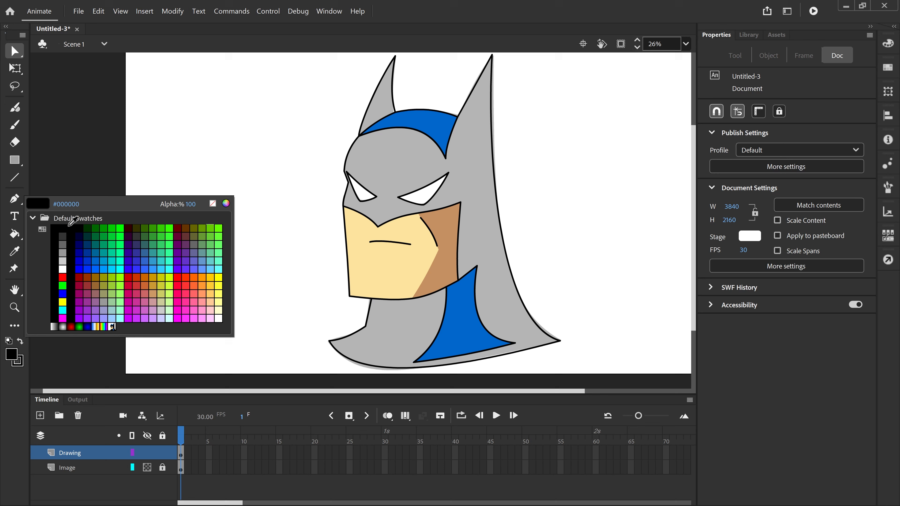
pyautogui.click(65, 233)
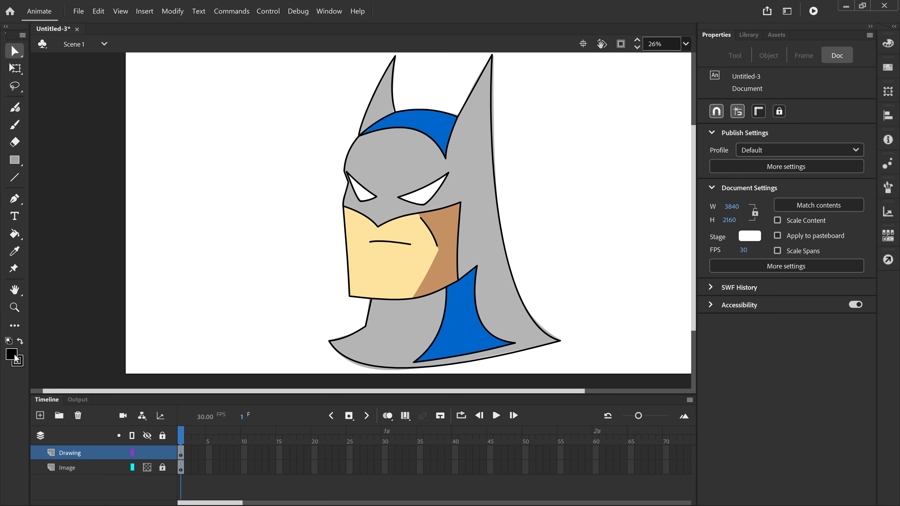
pyautogui.click(15, 234)
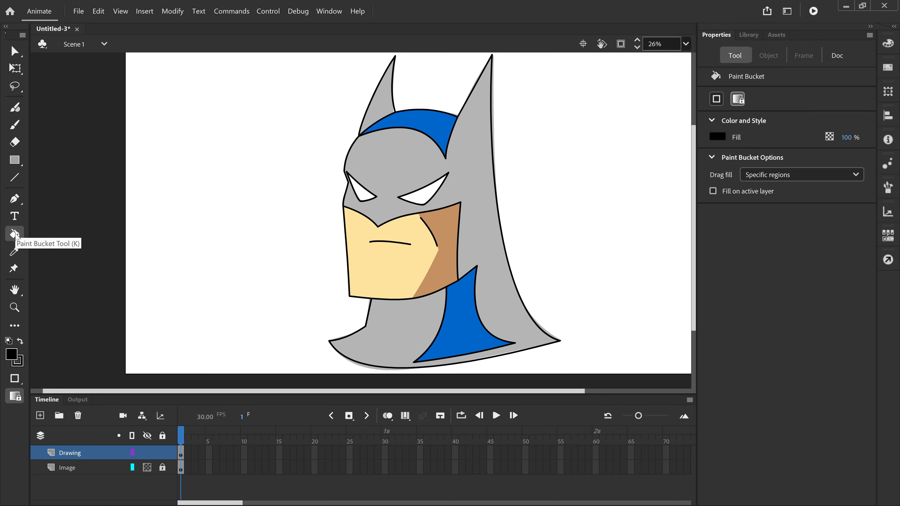
pyautogui.click(388, 175)
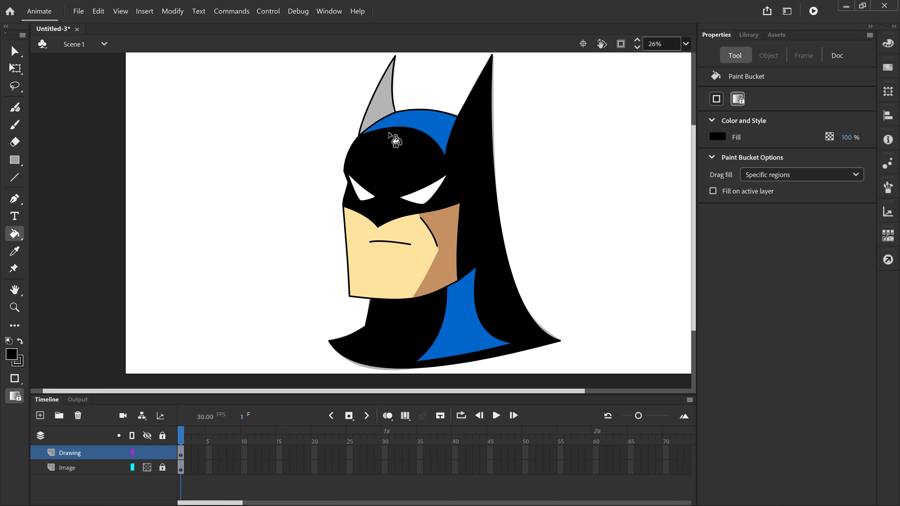
pyautogui.click(382, 98)
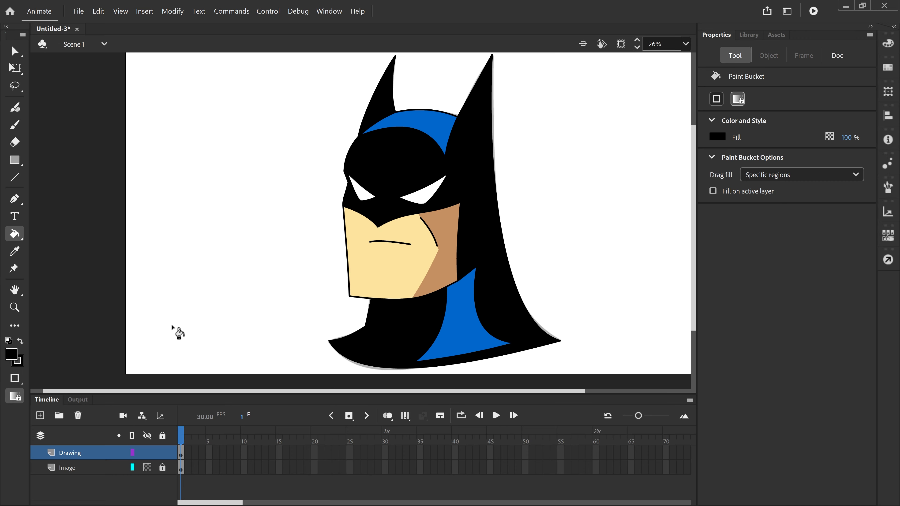
pyautogui.click(147, 468)
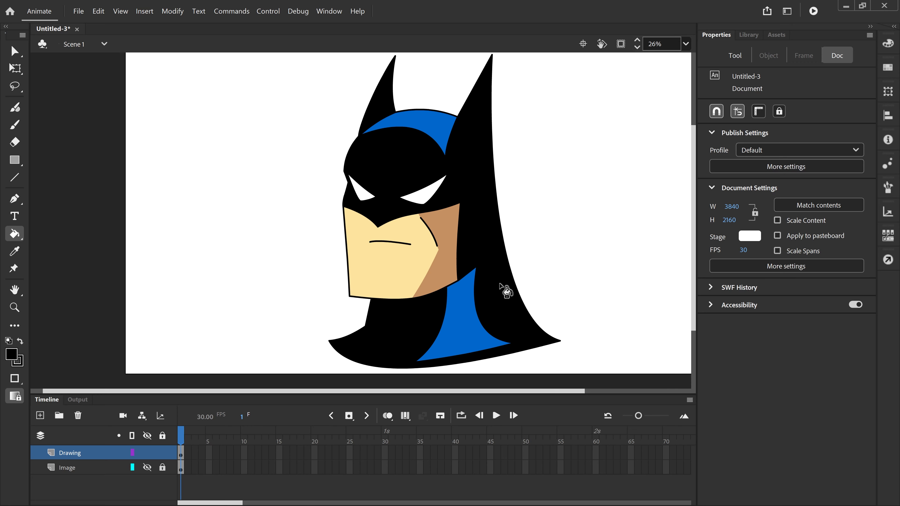
# - Set the stroke size of the face's left edge and the adjoining chin line to 20
pyautogui.click(16, 53)
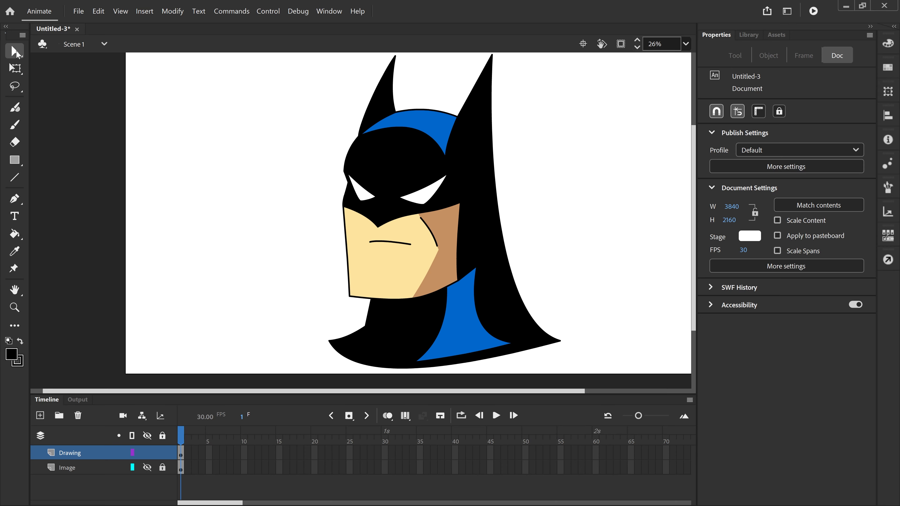
pyautogui.click(349, 264)
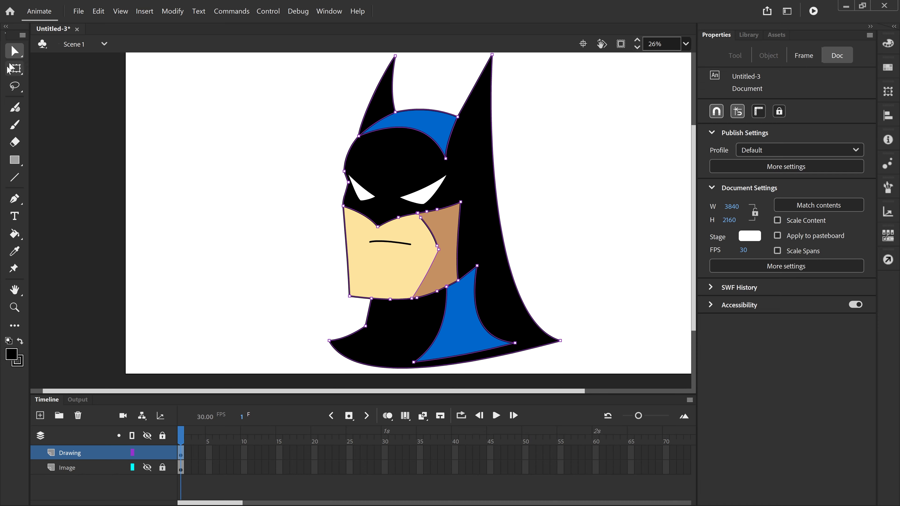
pyautogui.click(16, 53)
pyautogui.click(65, 52)
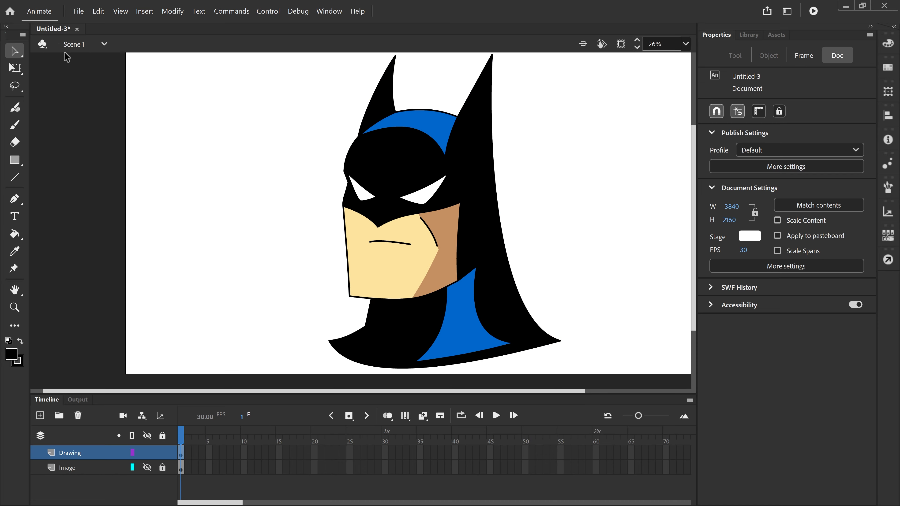
pyautogui.click(346, 252)
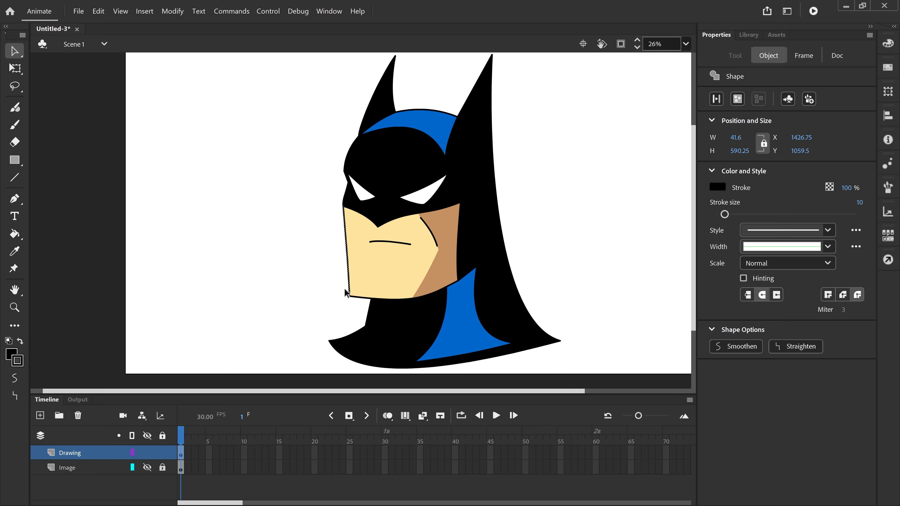
pyautogui.keyDown('shift'); pyautogui.click(359, 298); pyautogui.keyUp('shift')
pyautogui.moveTo(725, 215); pyautogui.dragTo(733, 217)
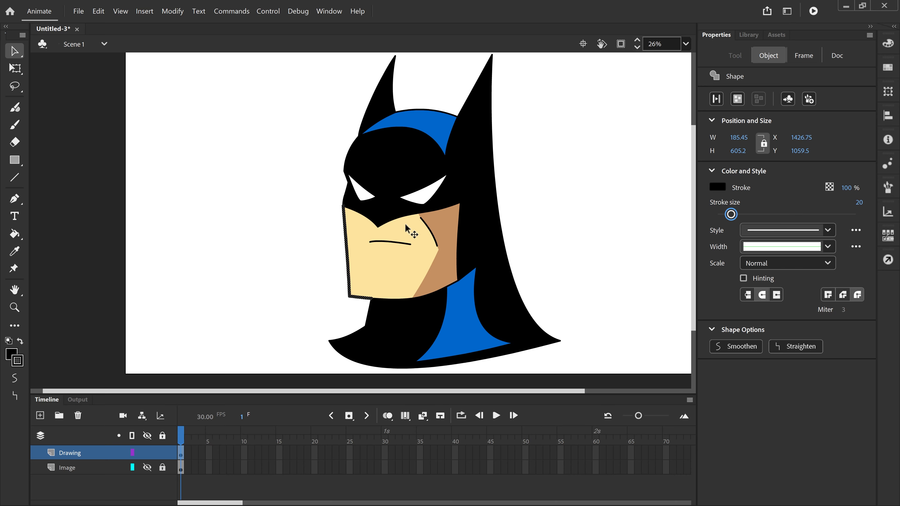
pyautogui.click(232, 265)
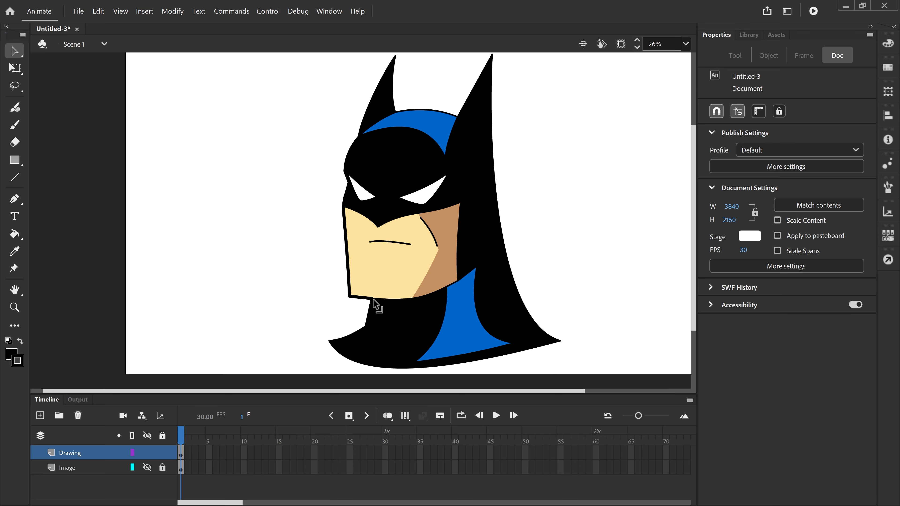
# - Select the rest of the connected head outline and set its stroke size to 22
pyautogui.click(393, 298)
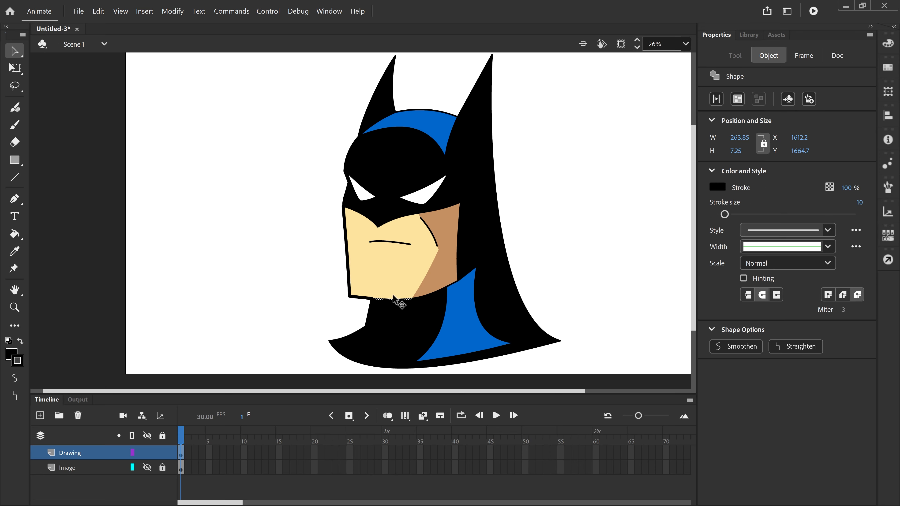
pyautogui.doubleClick(432, 293)
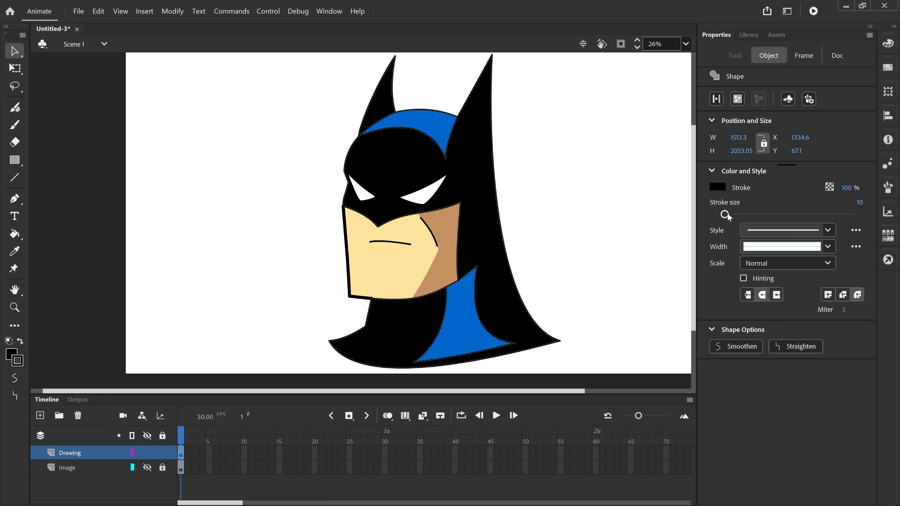
pyautogui.moveTo(724, 214); pyautogui.dragTo(732, 215)
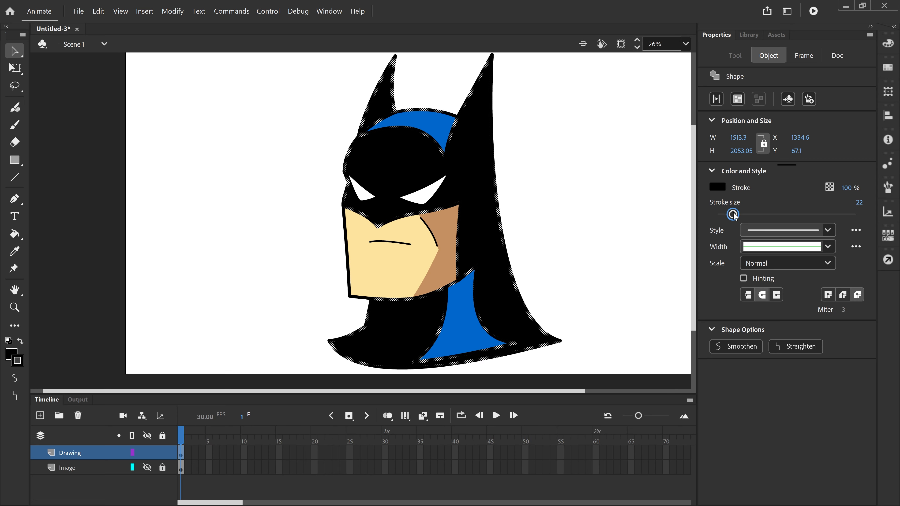
pyautogui.click(579, 199)
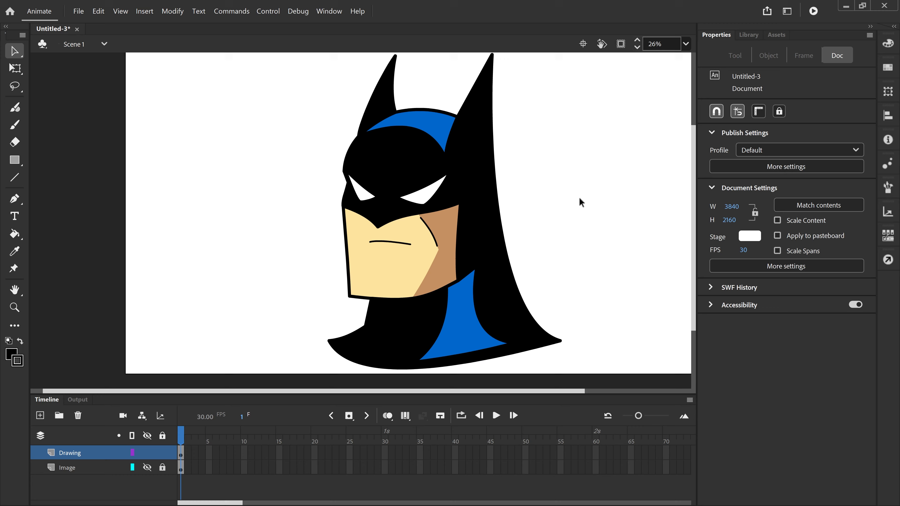
# - Set the connected head outline's stroke size to 20 to match the face's left edge, and deselect it
pyautogui.click(350, 263)
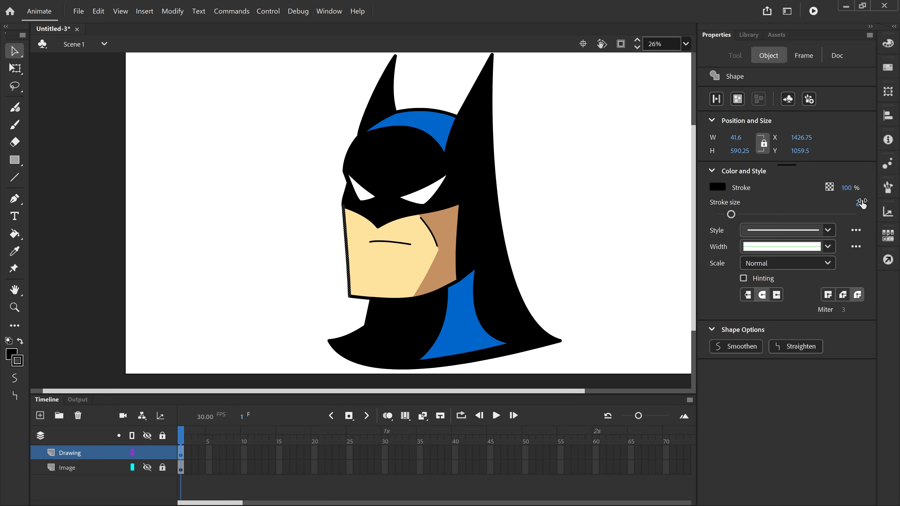
pyautogui.doubleClick(348, 244)
pyautogui.click(329, 257)
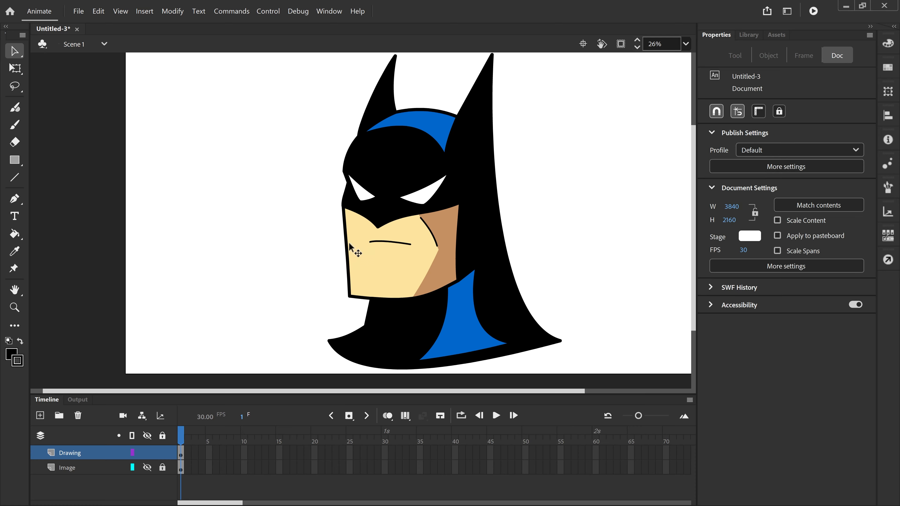
pyautogui.click(350, 249)
pyautogui.doubleClick(347, 245)
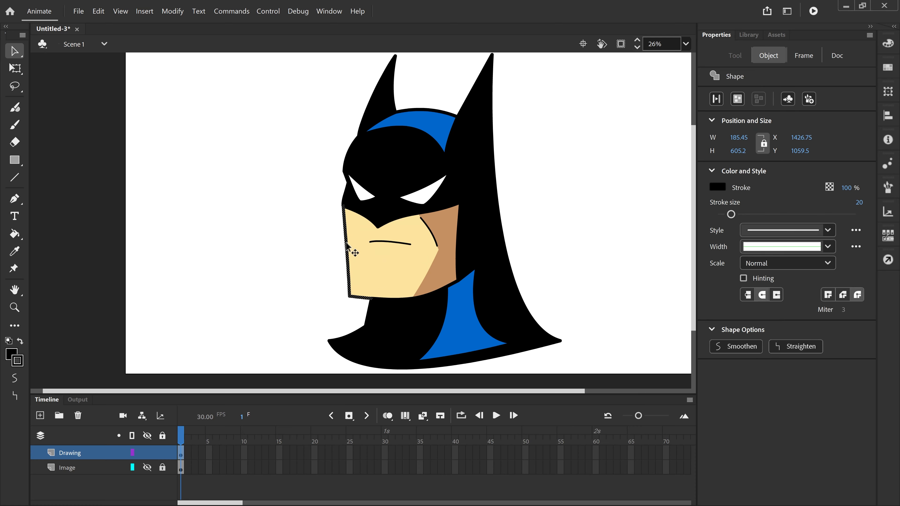
pyautogui.doubleClick(380, 300)
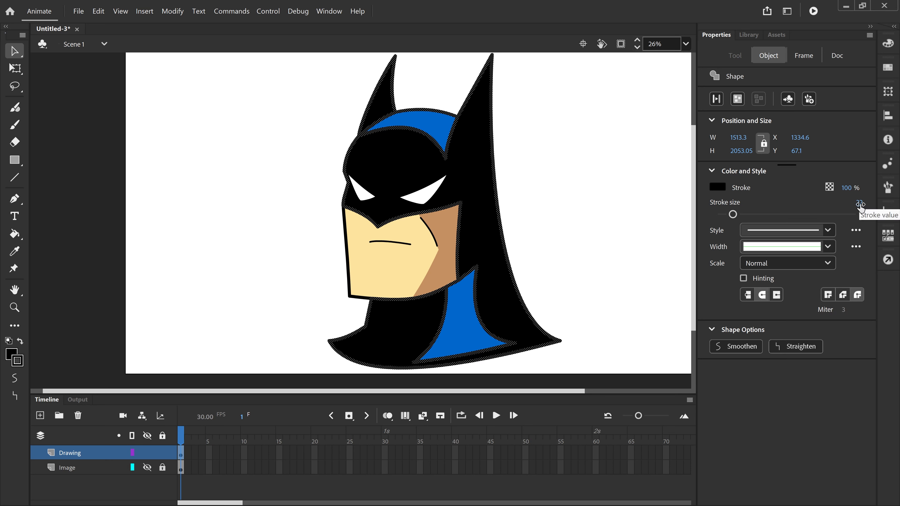
pyautogui.moveTo(732, 214); pyautogui.dragTo(731, 215)
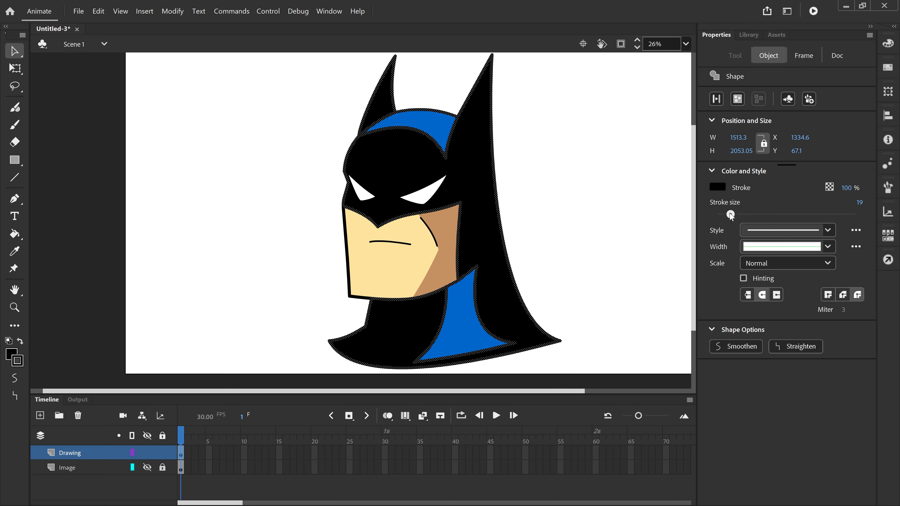
pyautogui.click(627, 180)
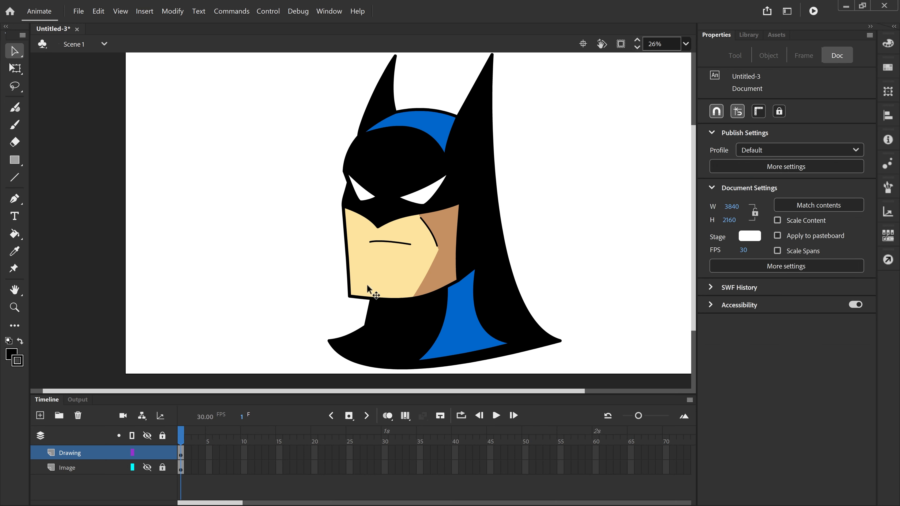
pyautogui.doubleClick(349, 271)
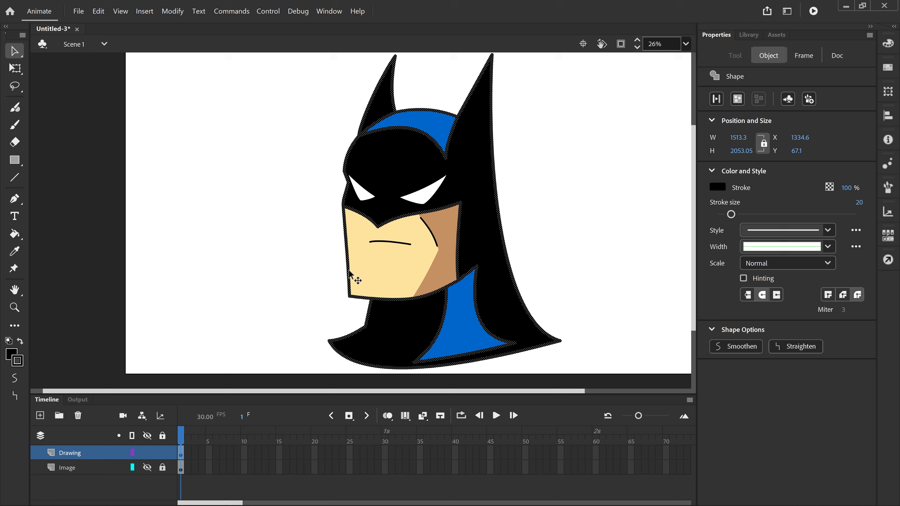
pyautogui.click(252, 204)
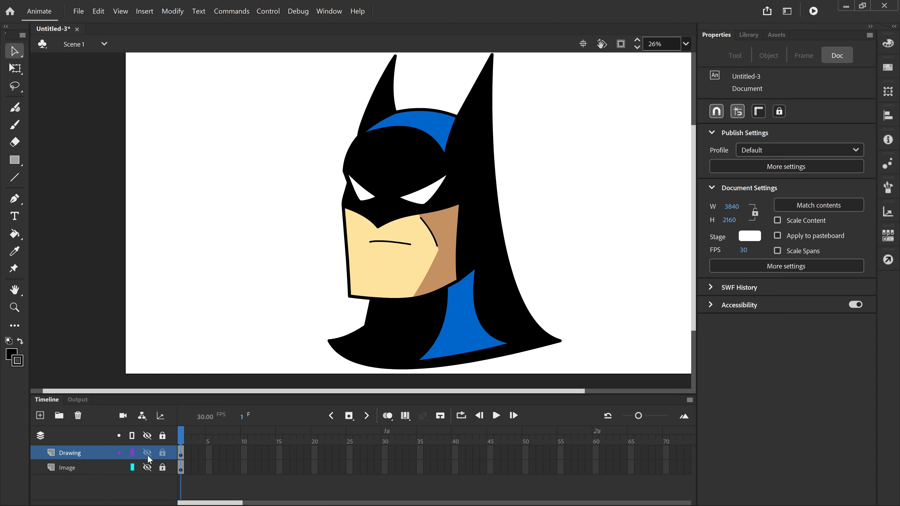
# - Compare the drawing with the reference by showing the Image layer alone, with the Drawing layer hidden and shown again
pyautogui.click(147, 453)
pyautogui.click(147, 468)
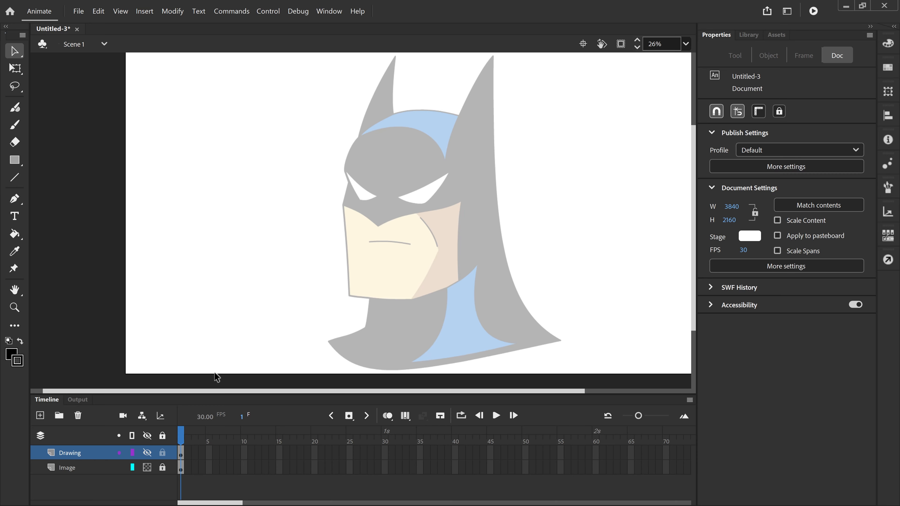
pyautogui.click(146, 452)
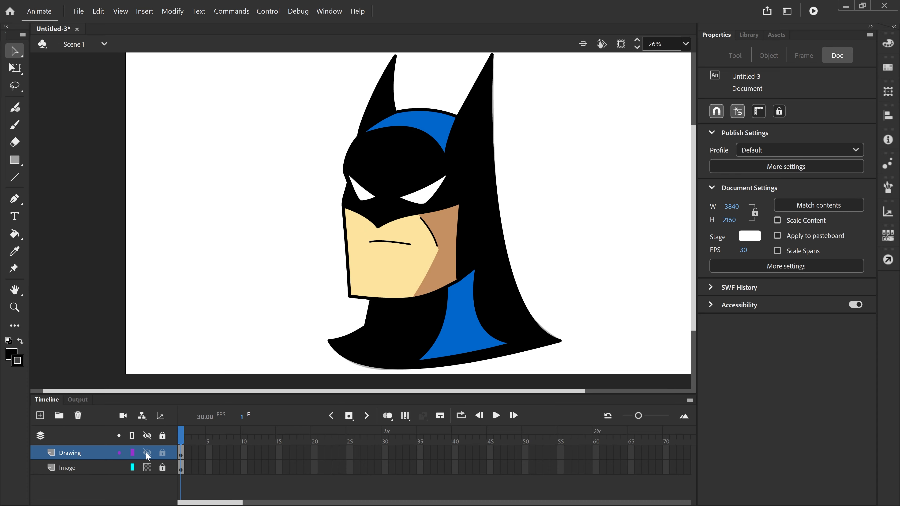